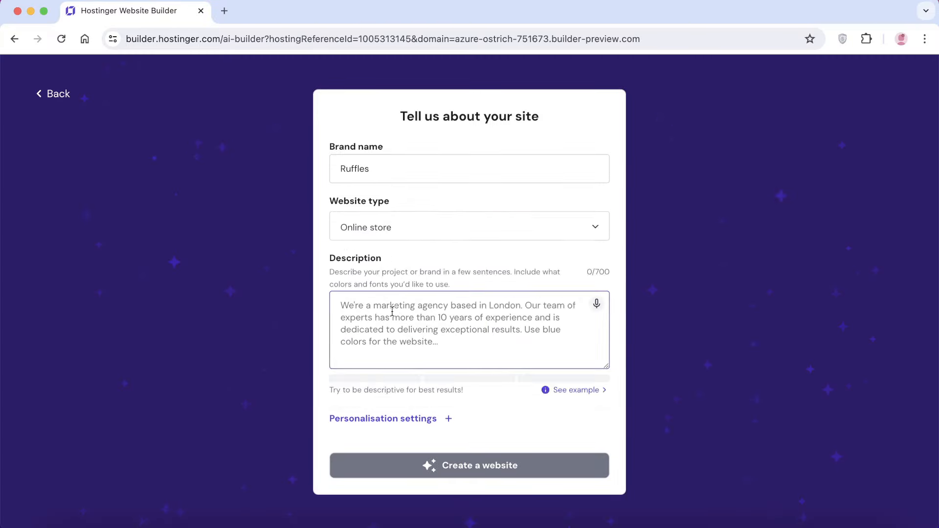
Enter a site description for Ruffles as an online clothing retail business focusing on providing comfortable and fashionable clothing for women.
click(393, 312)
text(We're a online clothing retail business focusing on providing comfortable and fashionable clothing for women. We specialize in pure materials such as cottons and linens.)
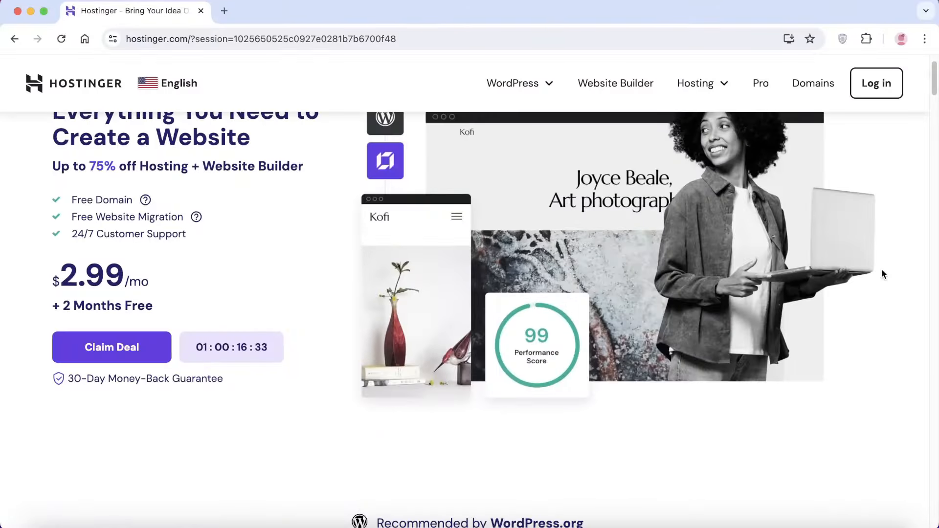
Look over the Hostinger homepage's hosting offer and its customer ratings down to the plan selection section.
scroll(882, 270, down, 1)
scroll(882, 271, down, 4)
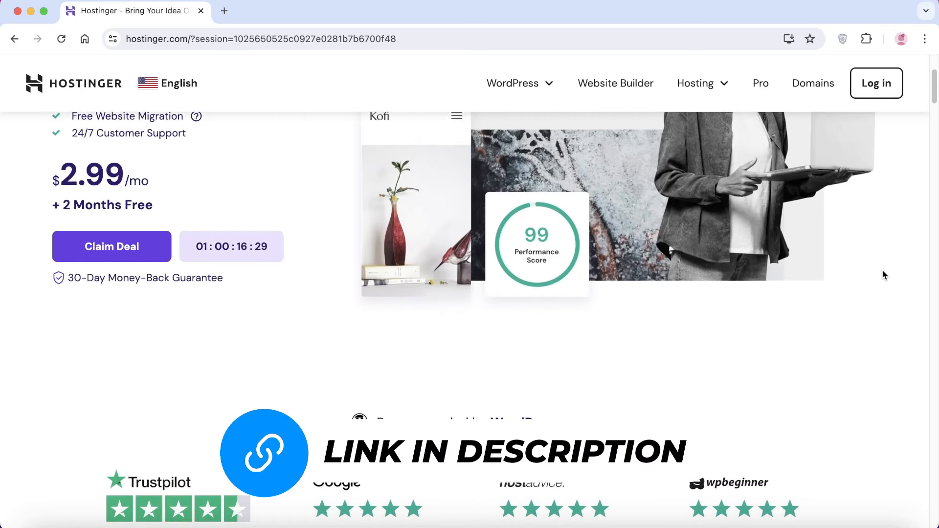
scroll(884, 275, down, 2)
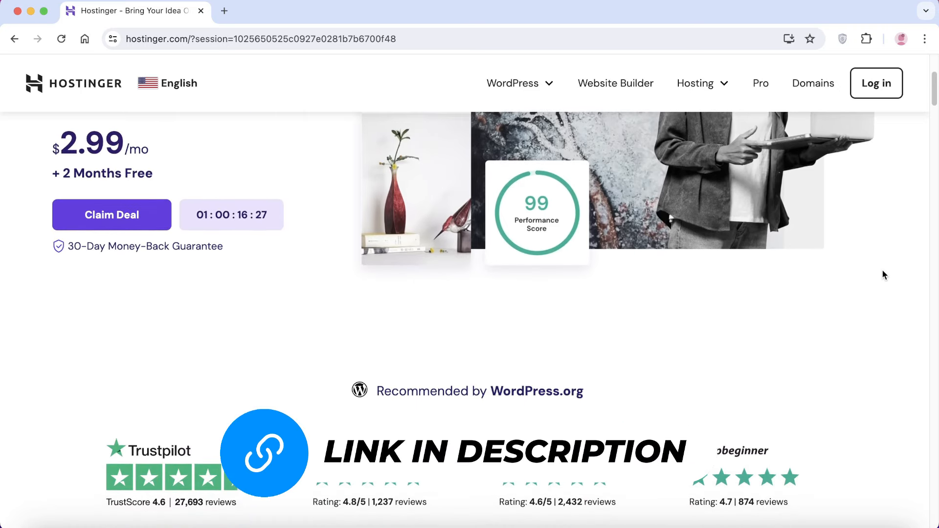
scroll(883, 274, down, 5)
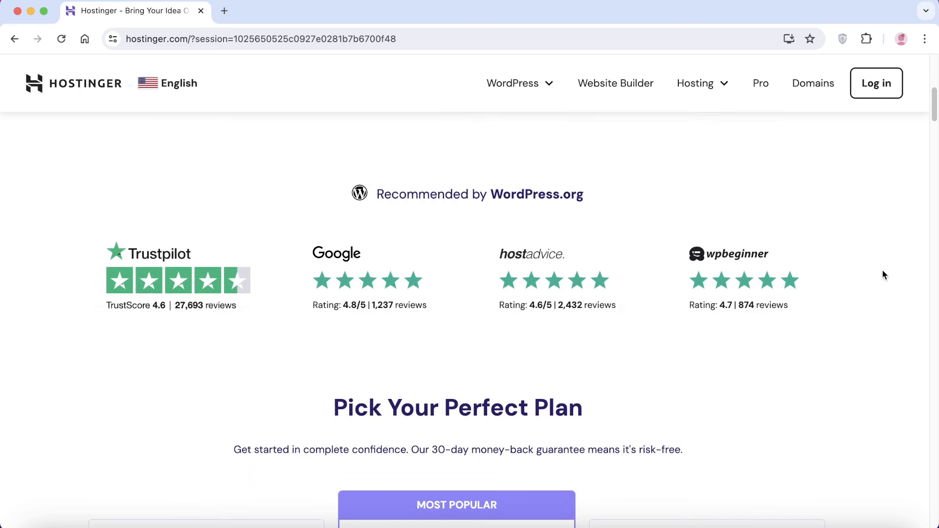
scroll(883, 275, down, 1)
scroll(884, 275, down, 1)
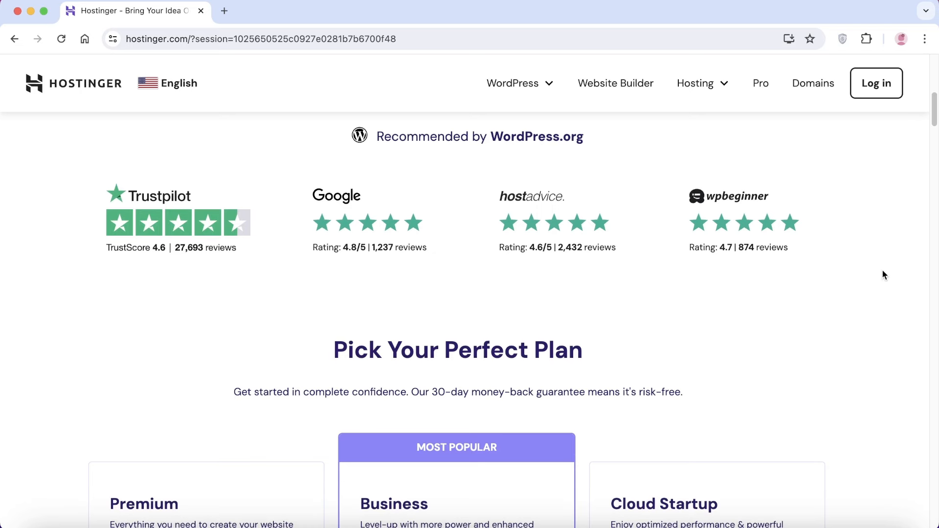
scroll(883, 271, down, 1)
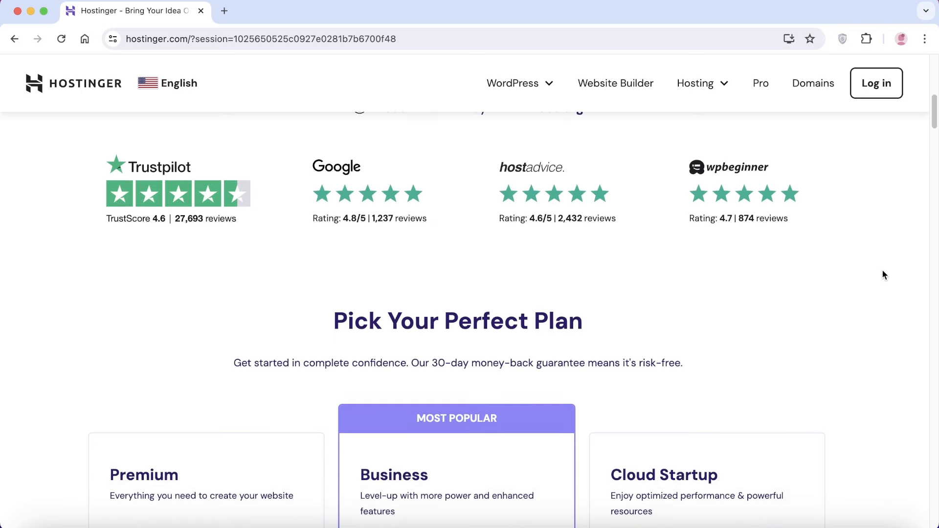
scroll(884, 274, down, 2)
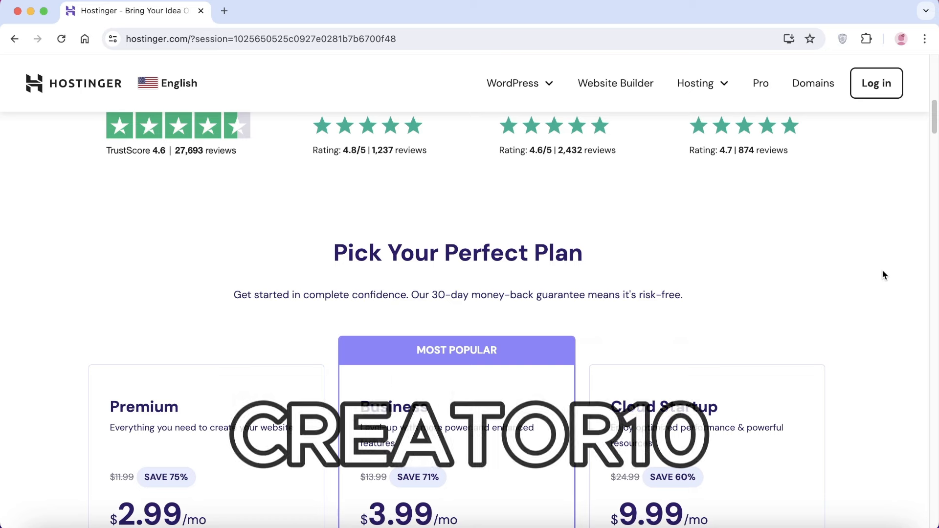
scroll(883, 275, down, 2)
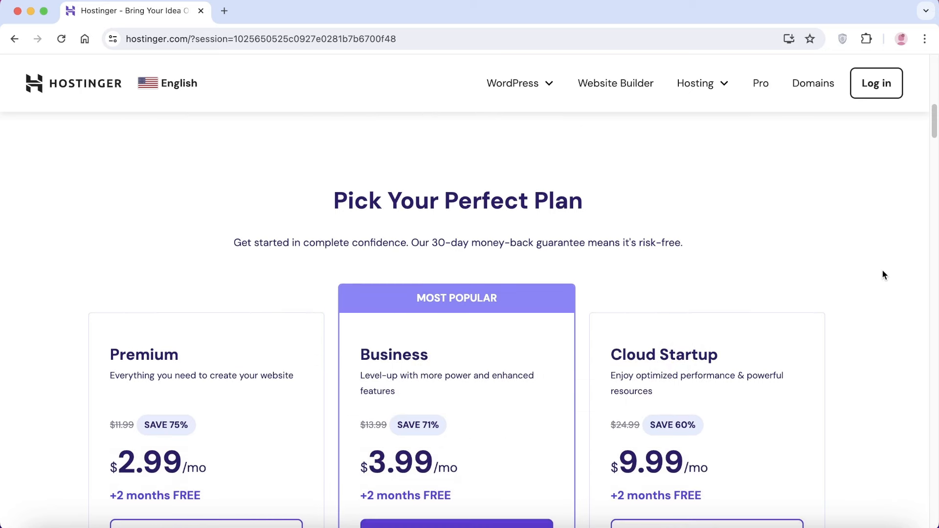
Examine the monthly and renewal prices of the Premium, Business and Cloud Startup plans.
scroll(884, 275, down, 1)
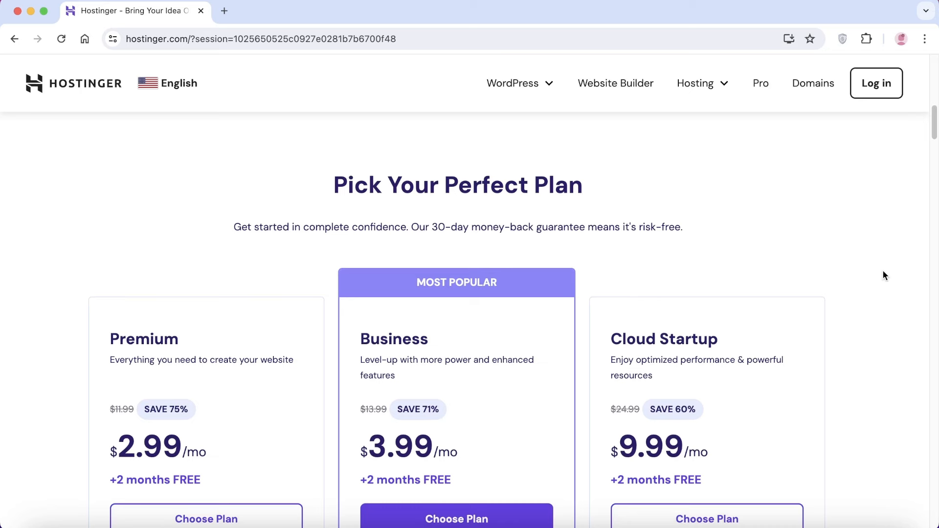
scroll(884, 273, down, 2)
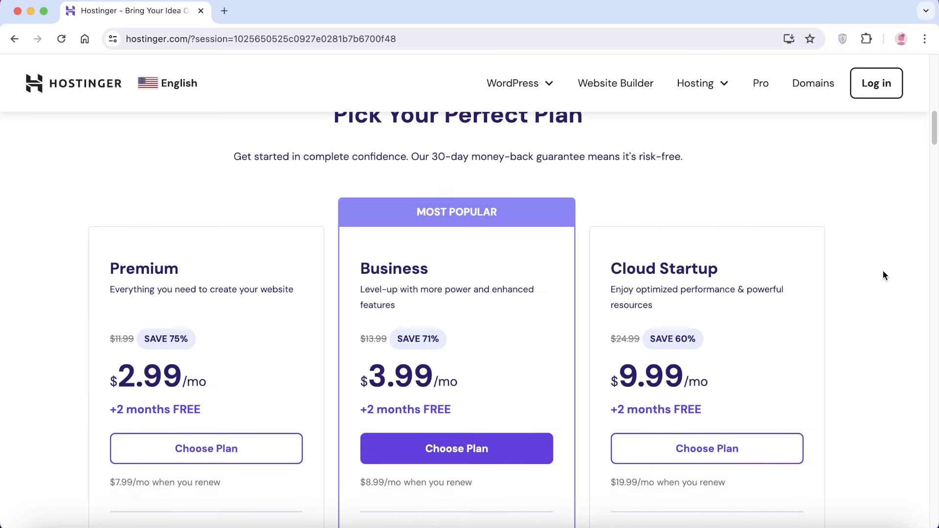
scroll(883, 276, down, 3)
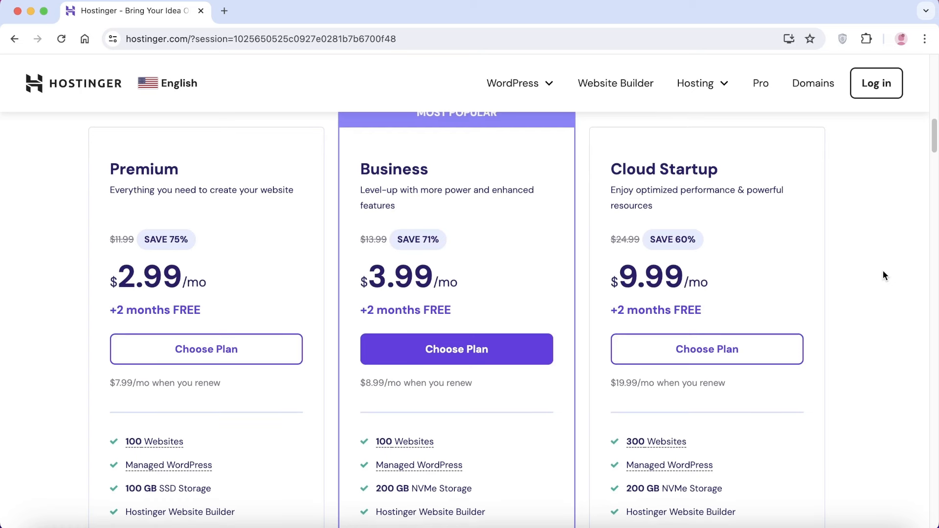
scroll(883, 272, down, 1)
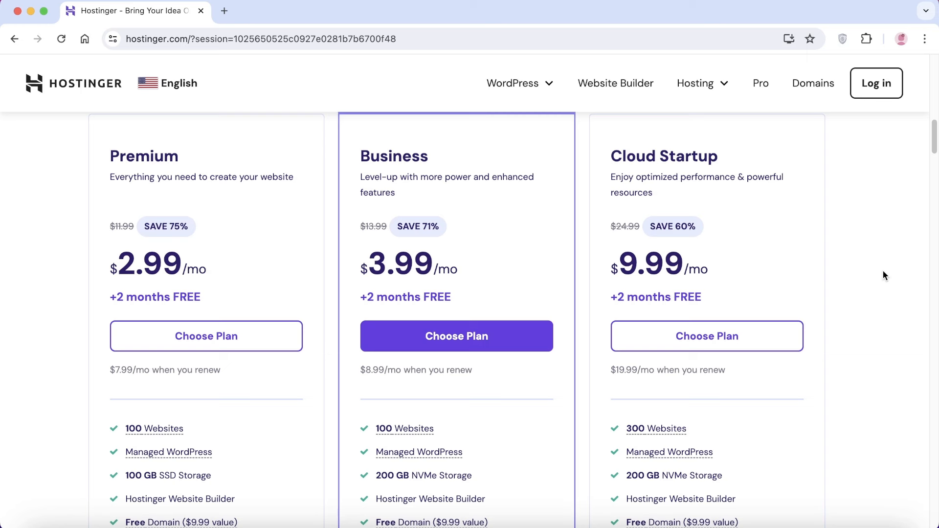
scroll(883, 275, down, 2)
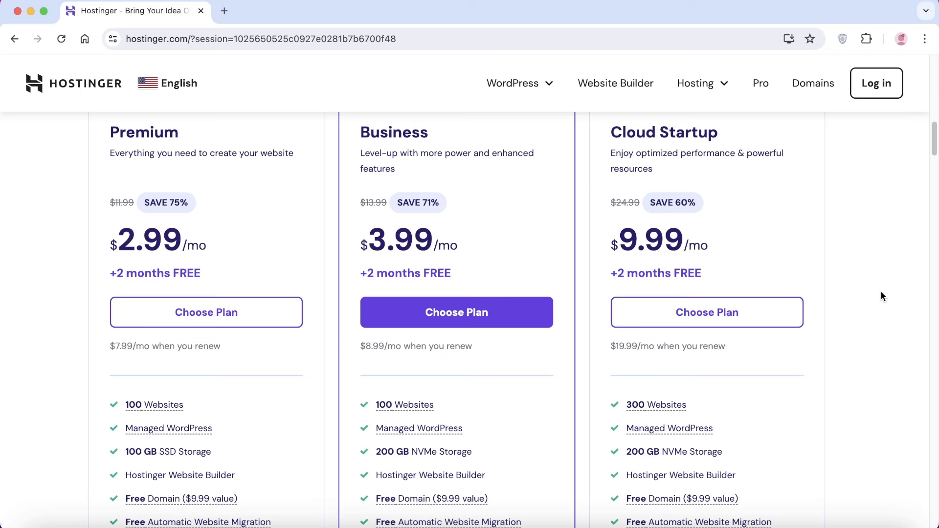
scroll(879, 299, down, 1)
scroll(877, 302, down, 4)
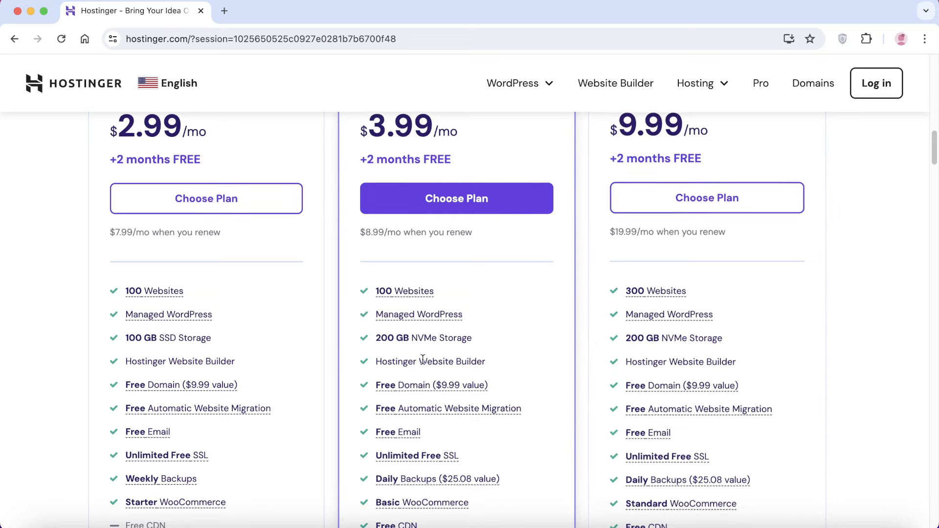
Compare the full feature lists of the three hosting plans, from website allowance down to priority support.
scroll(307, 376, up, 7)
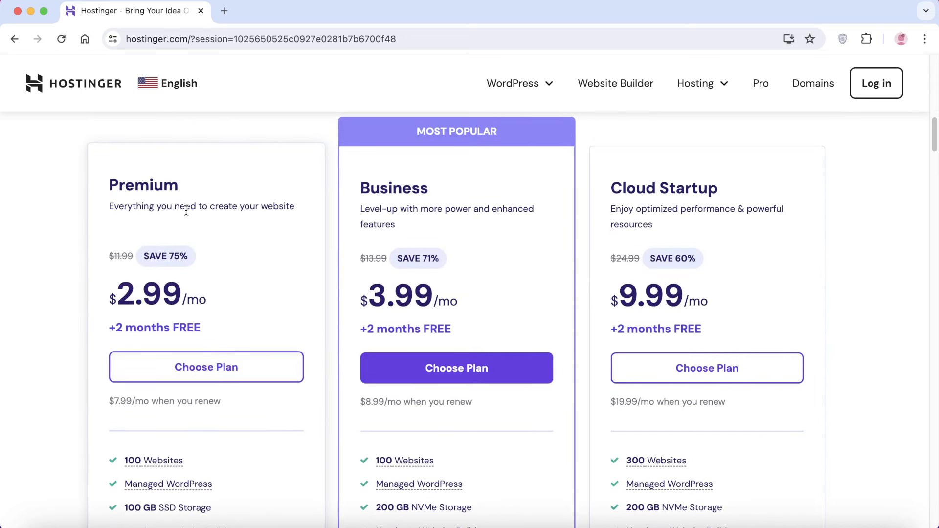
scroll(187, 211, down, 8)
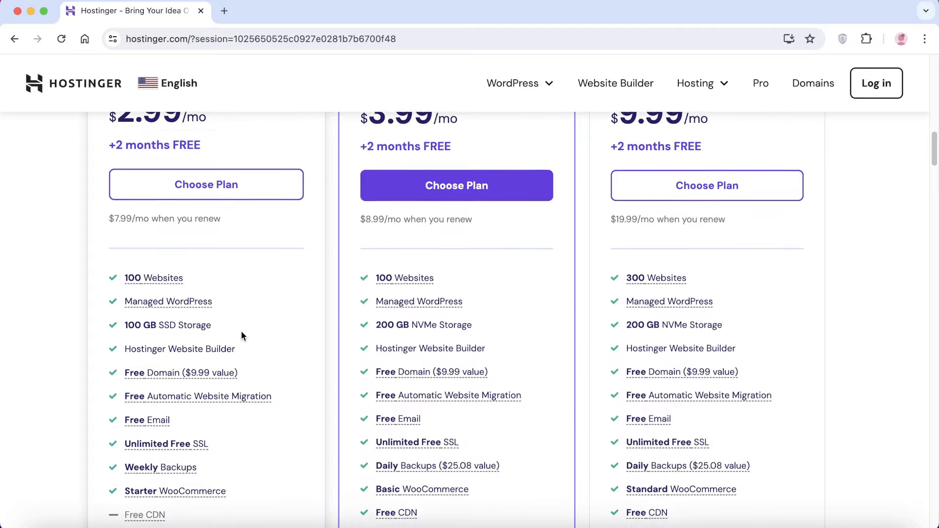
scroll(242, 335, down, 1)
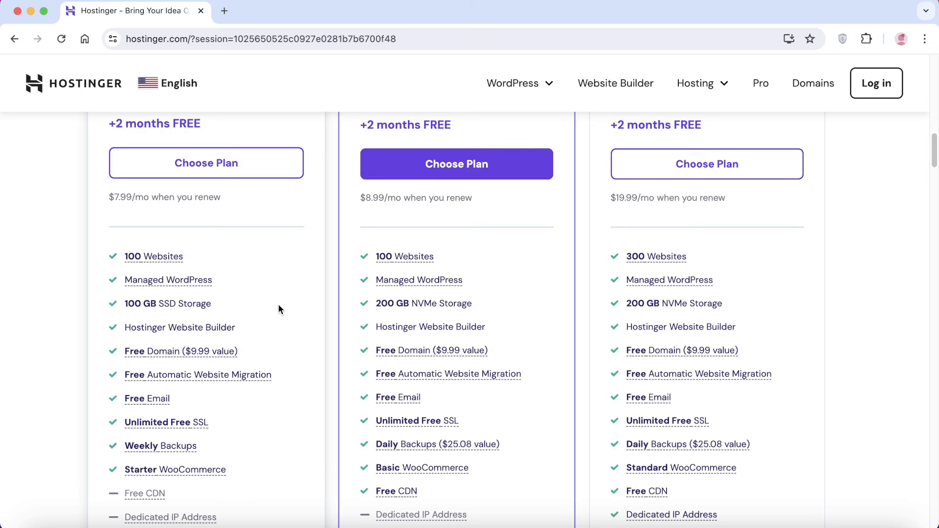
scroll(278, 304, up, 3)
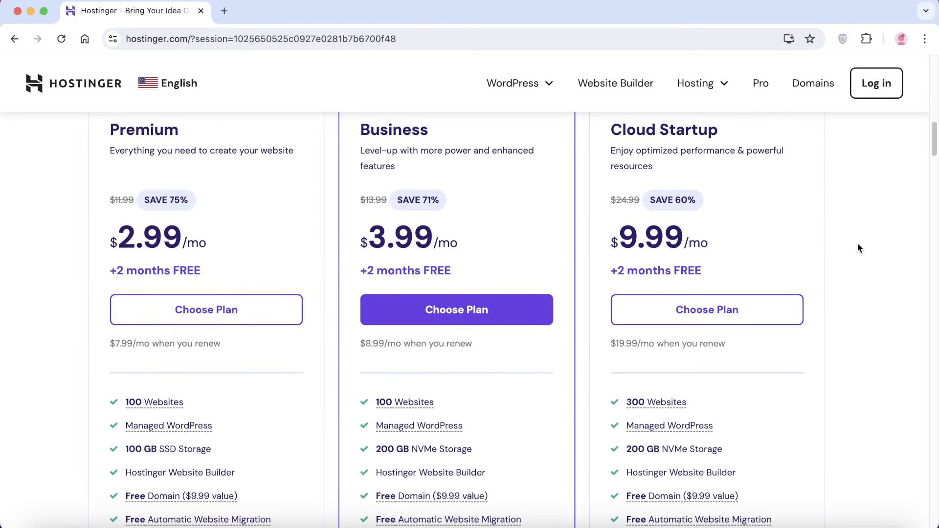
scroll(858, 246, down, 5)
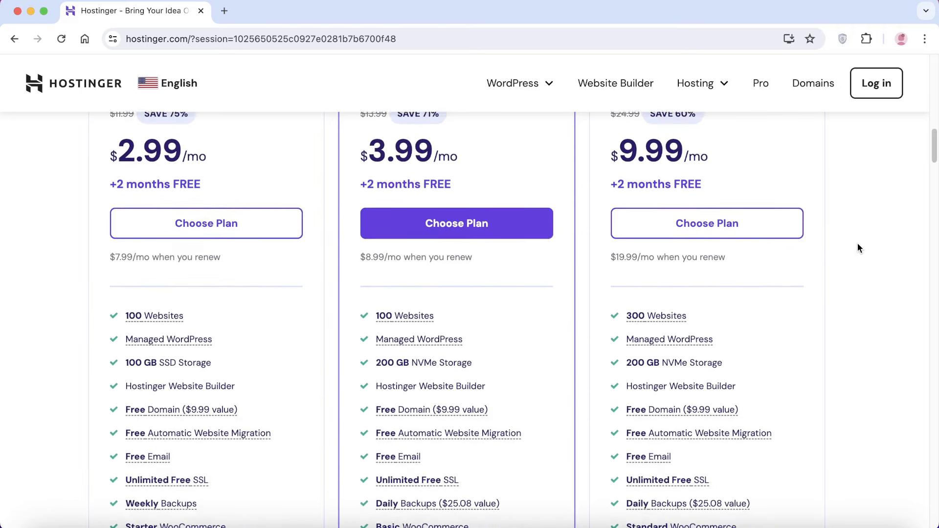
scroll(858, 249, down, 1)
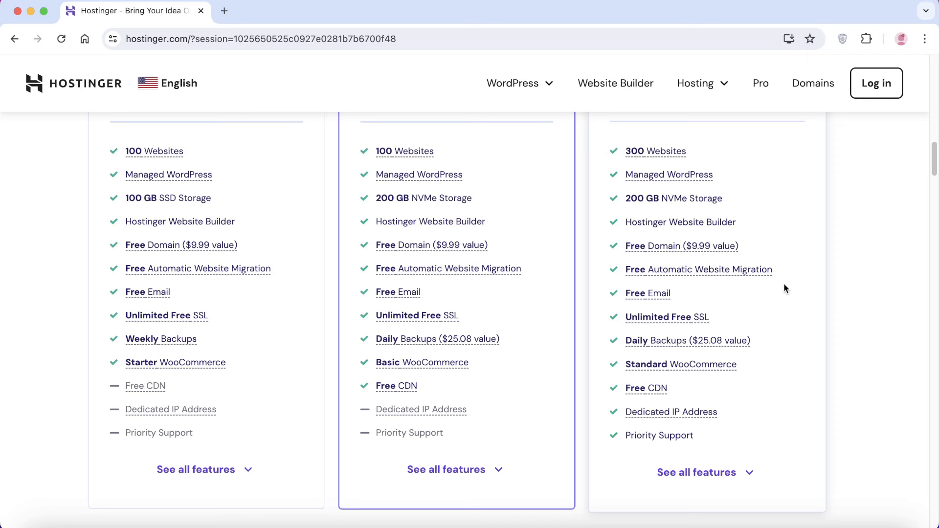
scroll(42, 286, up, 6)
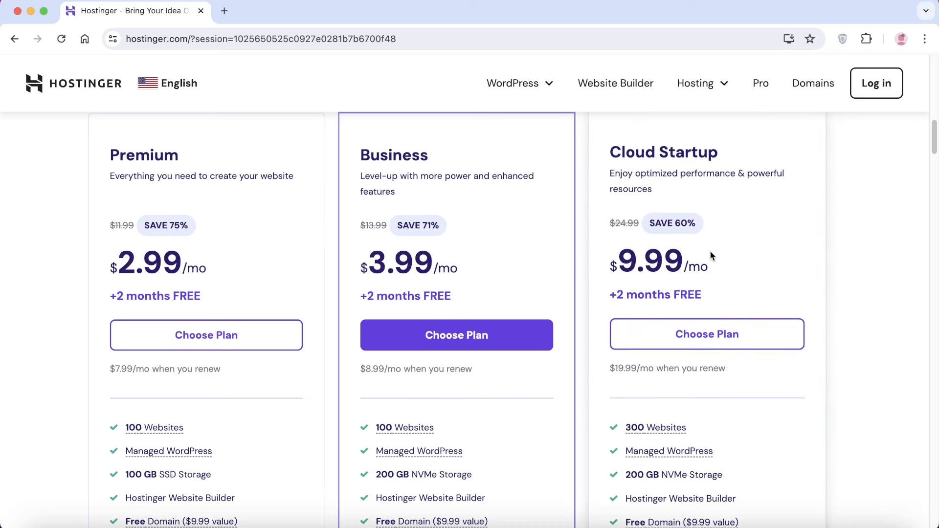
Check each plan's storage, Website Builder, free domain and email features against its price to decide which plan fits.
scroll(159, 314, down, 1)
scroll(158, 315, down, 5)
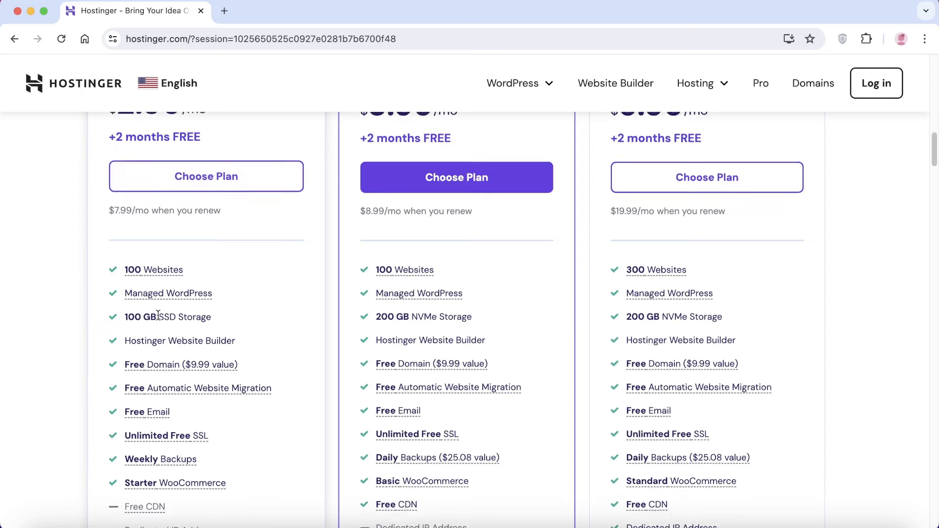
scroll(154, 338, down, 1)
mouse_move(152, 340)
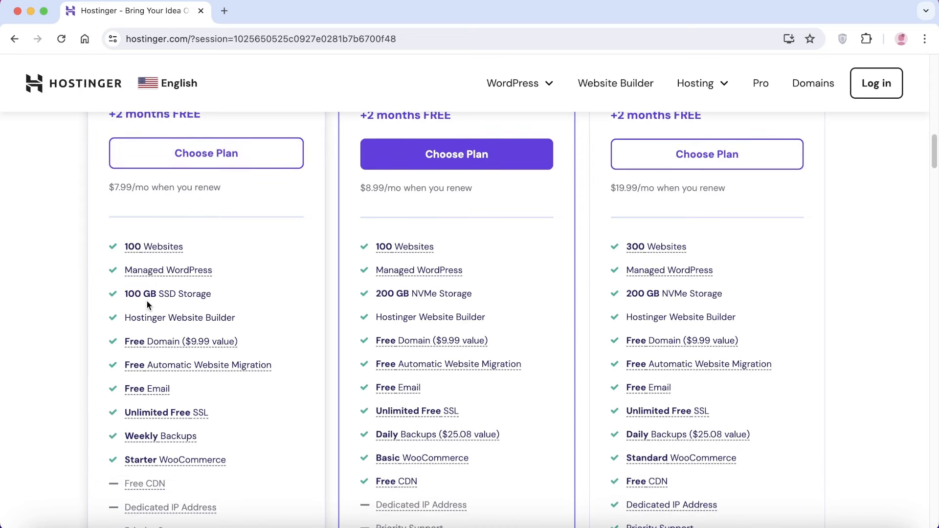
scroll(67, 272, up, 2)
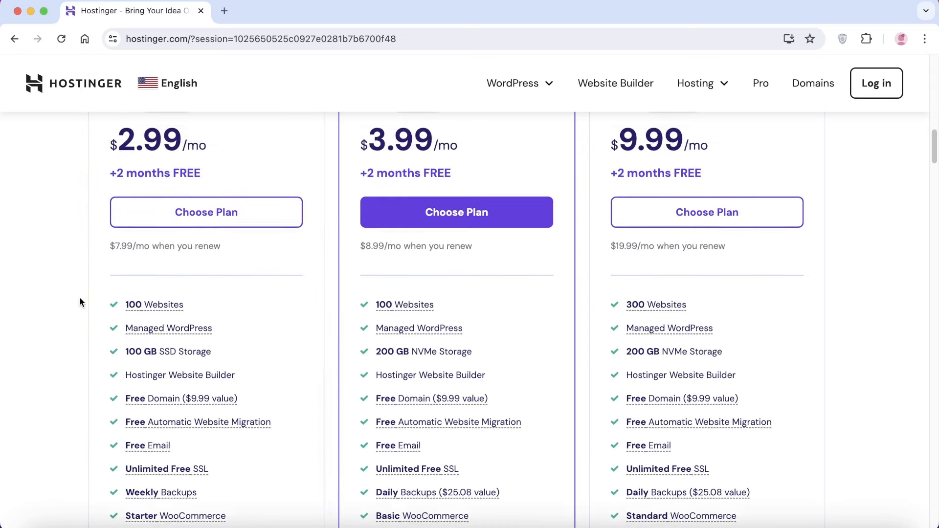
scroll(374, 362, up, 5)
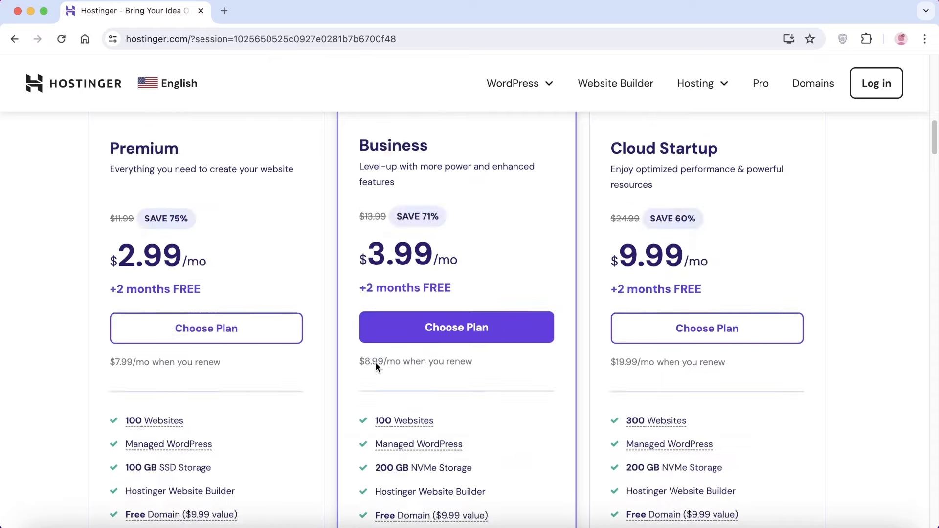
scroll(671, 264, down, 8)
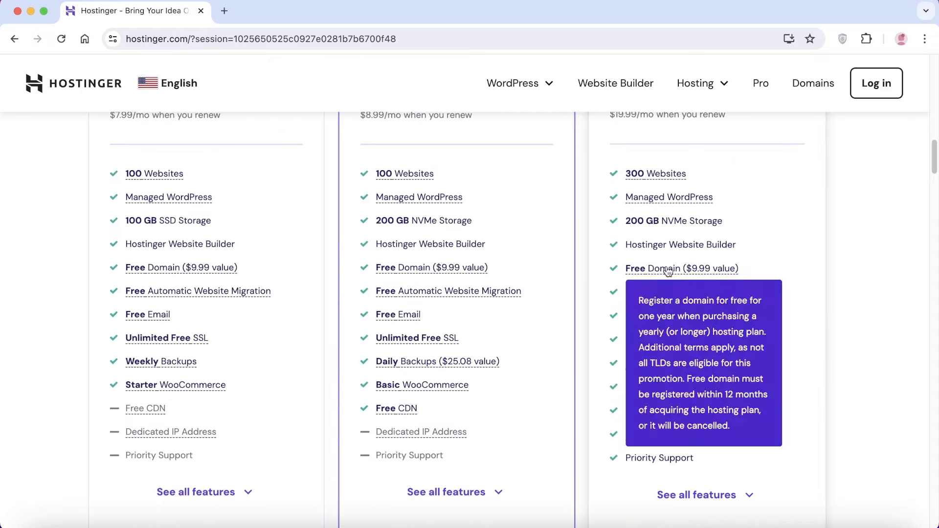
scroll(651, 240, up, 2)
scroll(647, 239, up, 6)
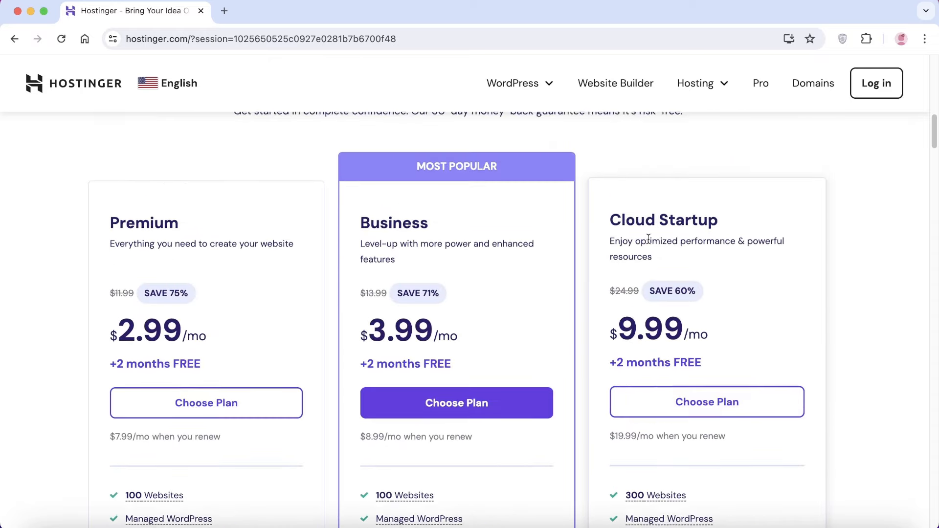
scroll(648, 239, down, 8)
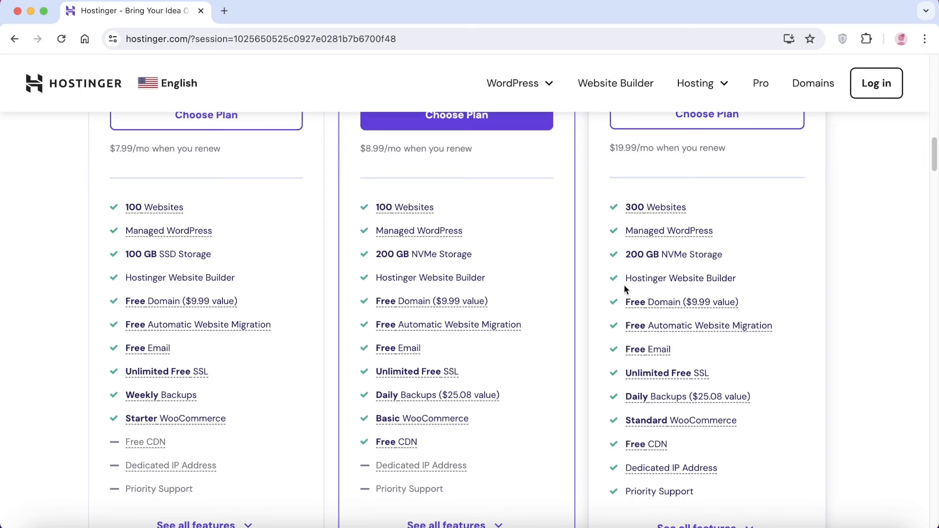
scroll(621, 301, down, 1)
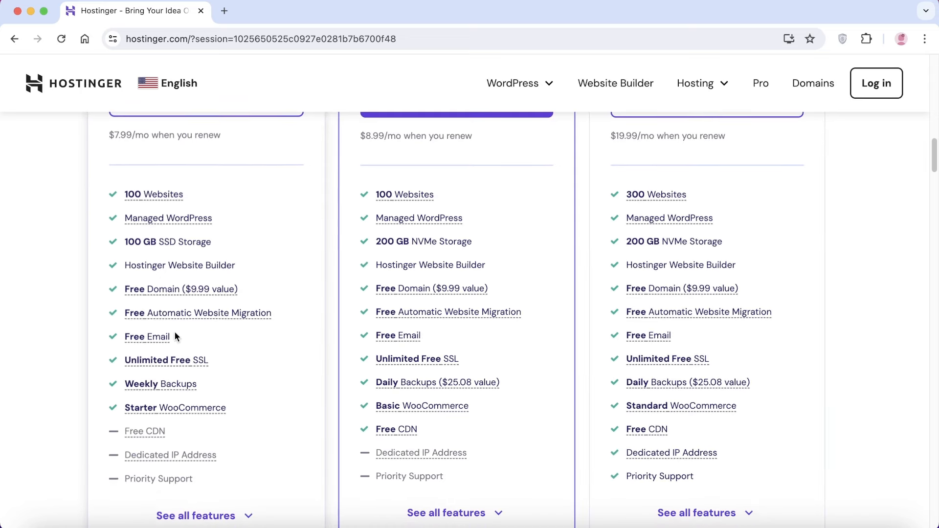
scroll(174, 336, up, 8)
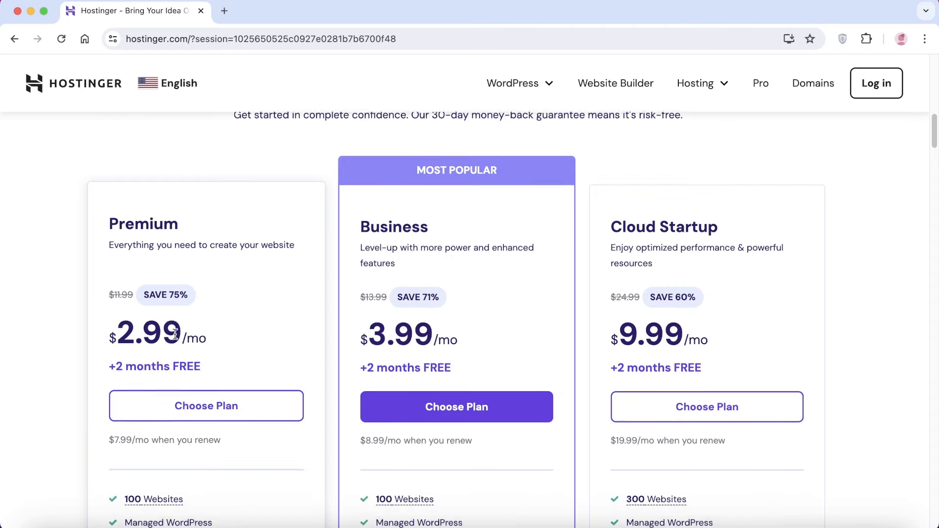
scroll(175, 334, down, 6)
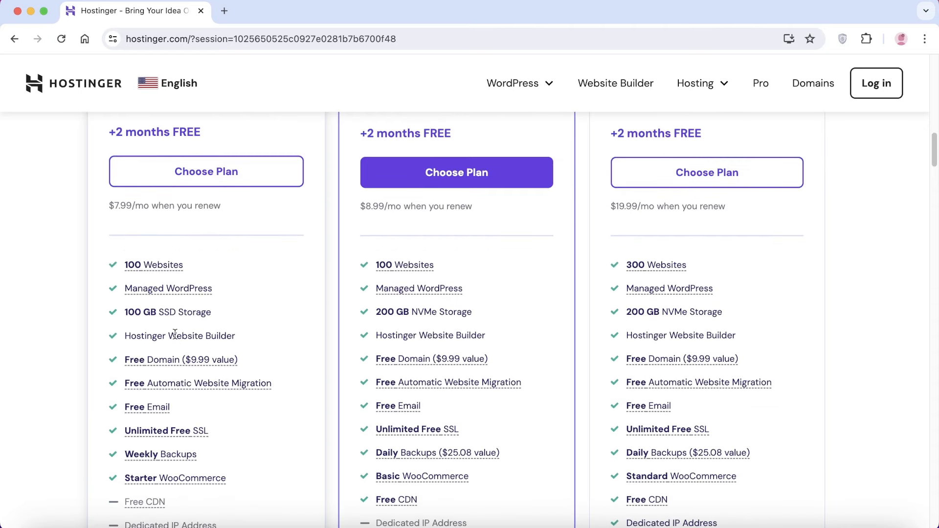
scroll(174, 334, down, 1)
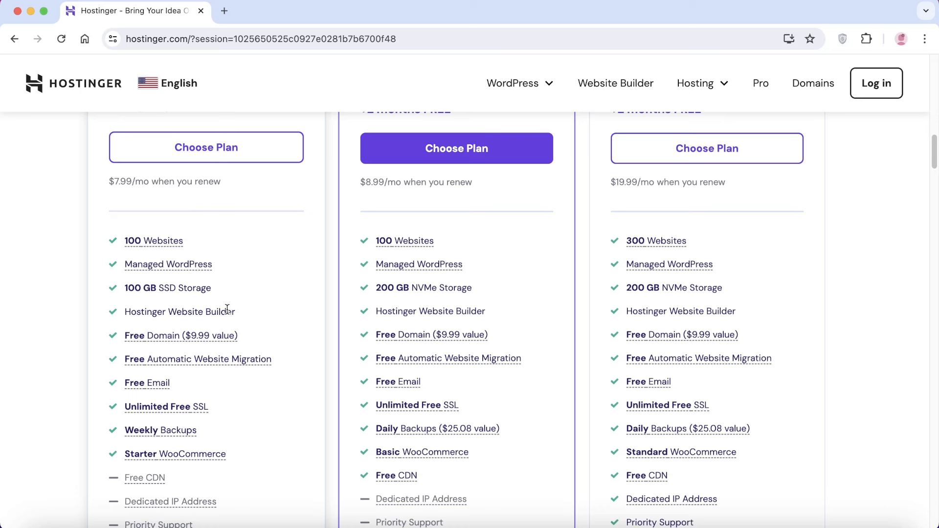
scroll(246, 315, up, 1)
scroll(246, 319, up, 3)
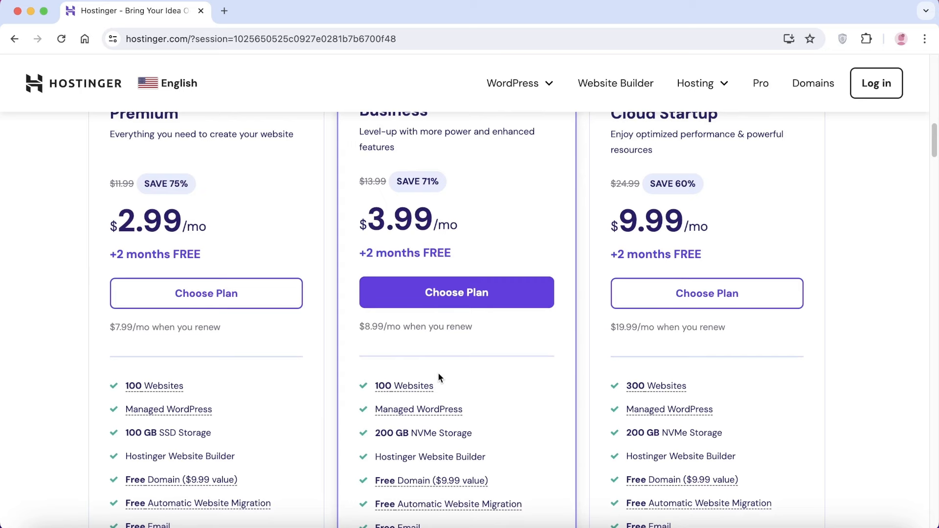
scroll(439, 376, down, 1)
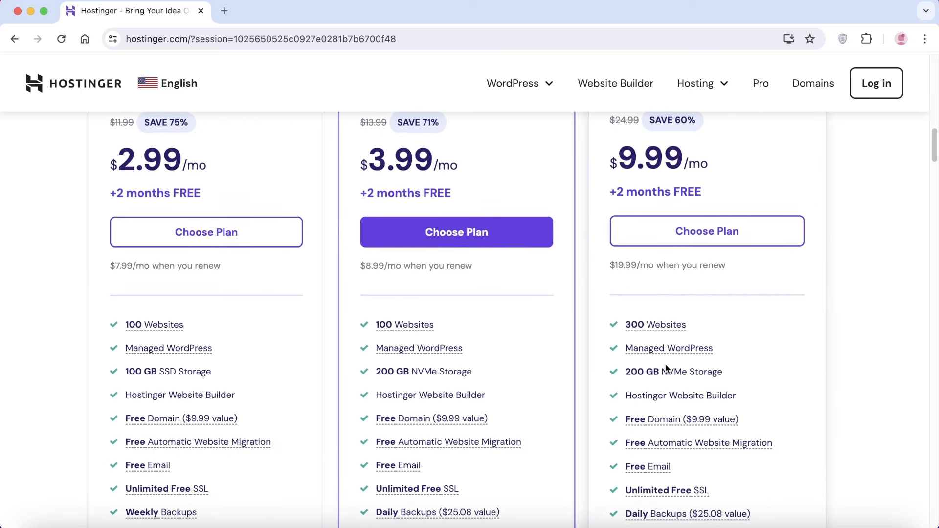
scroll(666, 369, down, 1)
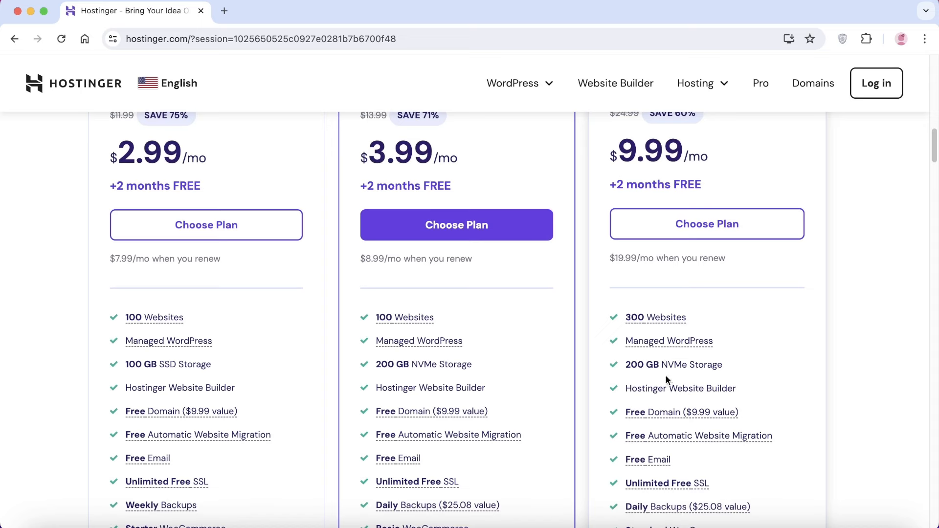
Recheck the Business plan's price and features against the other plans and choose the Business plan.
scroll(668, 381, down, 1)
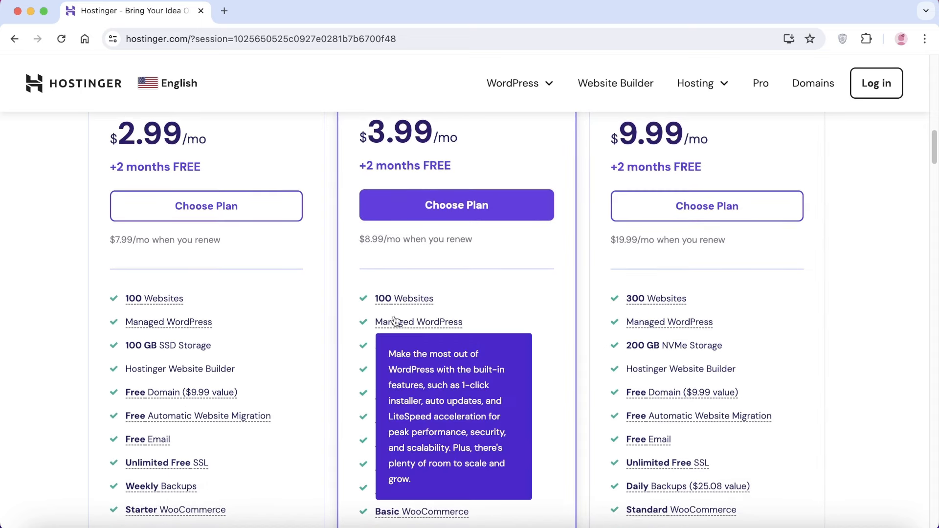
scroll(483, 304, up, 5)
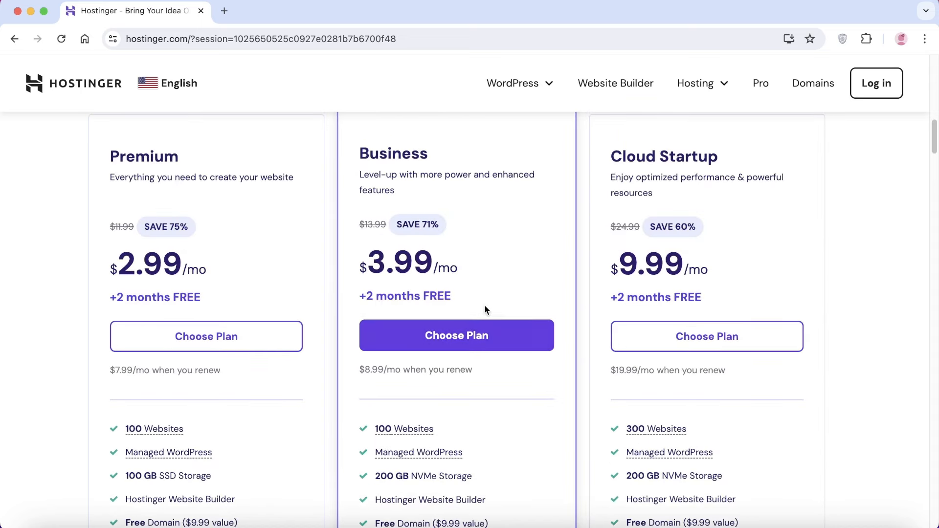
scroll(486, 308, down, 1)
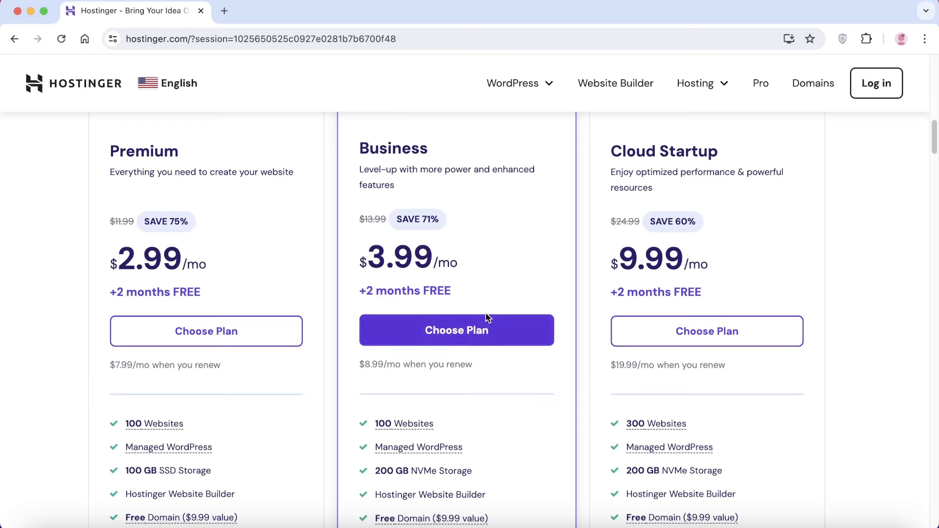
scroll(488, 293, down, 7)
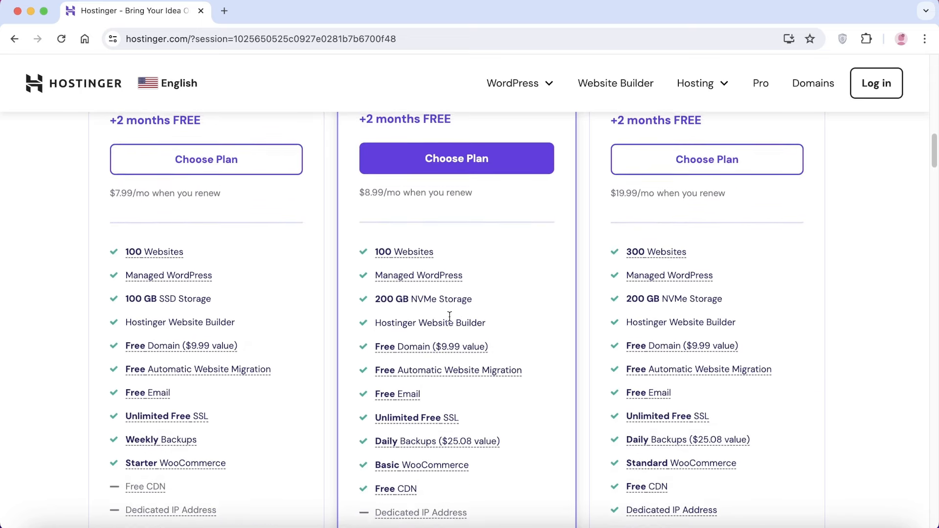
scroll(434, 334, up, 1)
scroll(434, 333, up, 1)
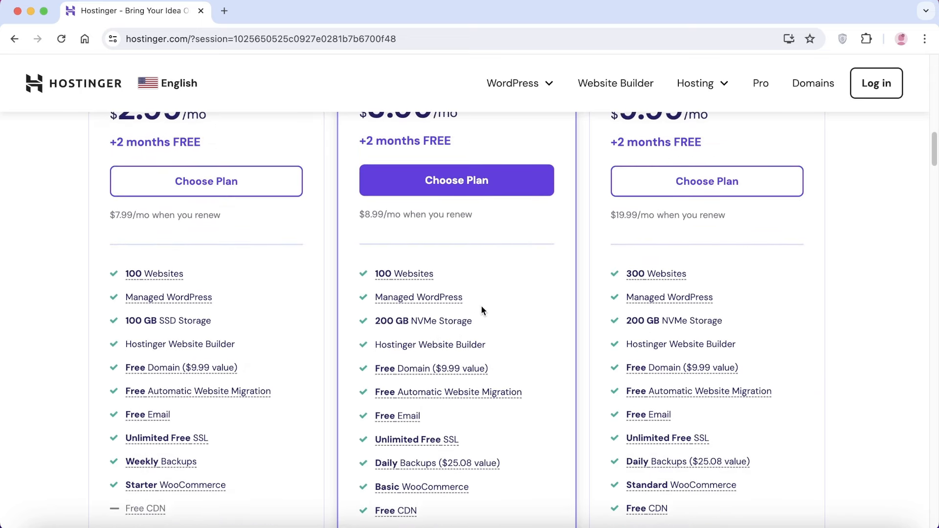
scroll(482, 309, down, 1)
scroll(470, 294, up, 4)
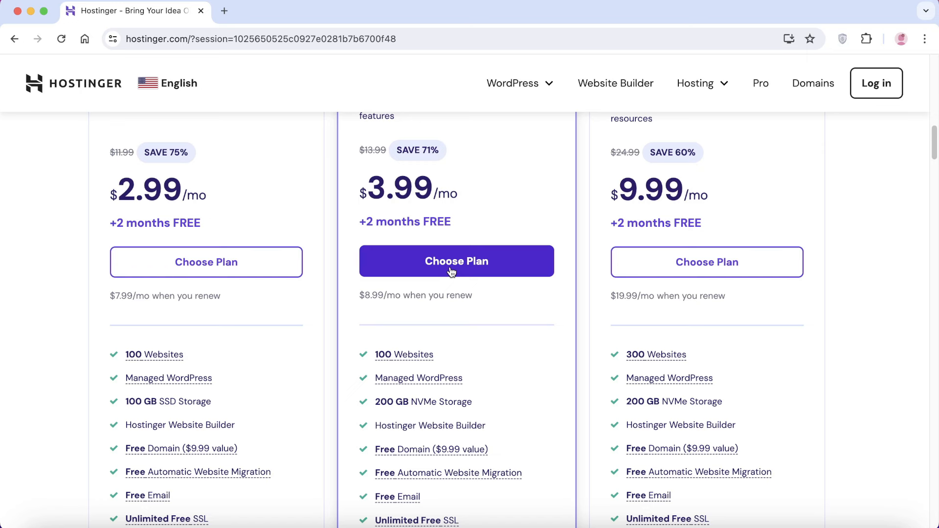
click(451, 271)
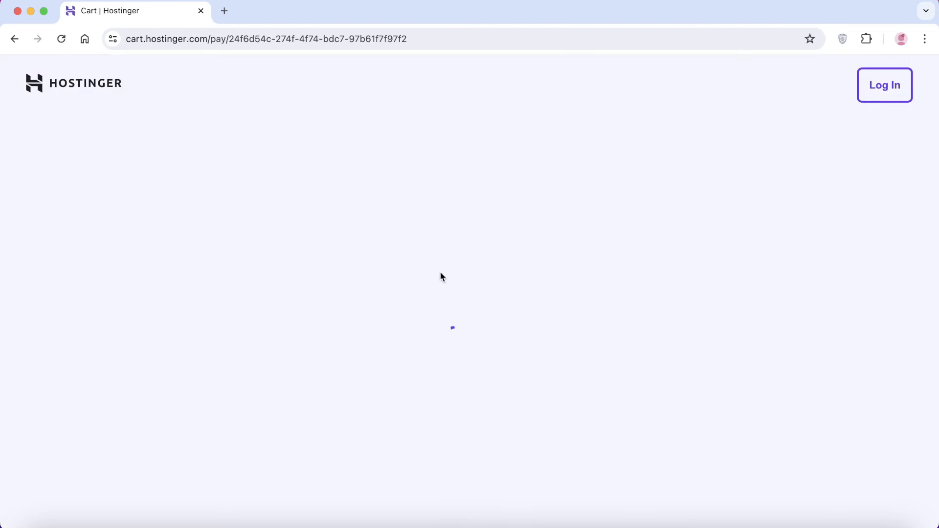
Review the order through account and payment details with the 1-month period, and select the 12-month billing period for Business Web Hosting.
scroll(429, 277, down, 3)
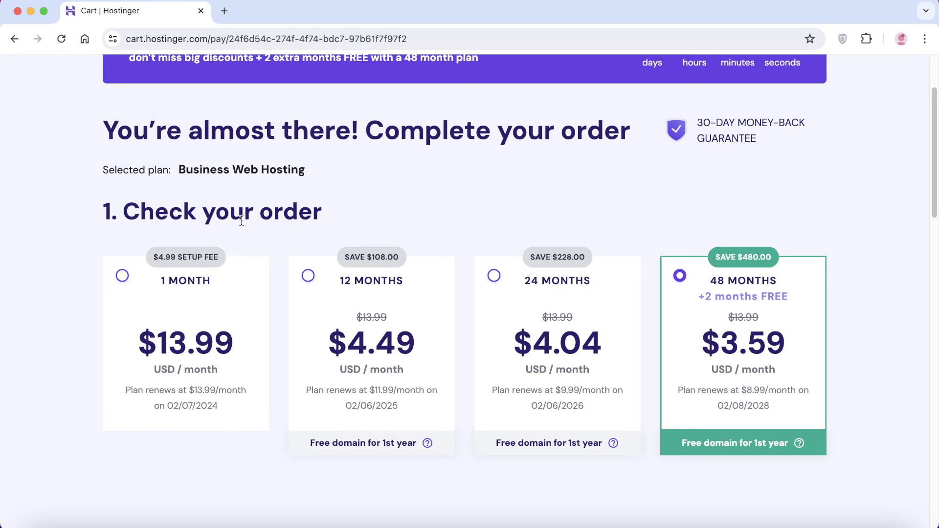
click(175, 259)
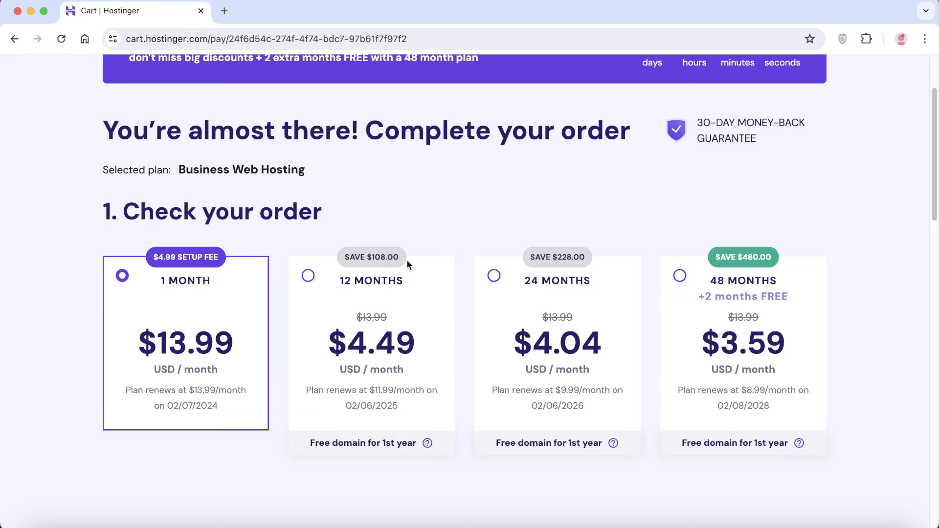
scroll(807, 205, down, 5)
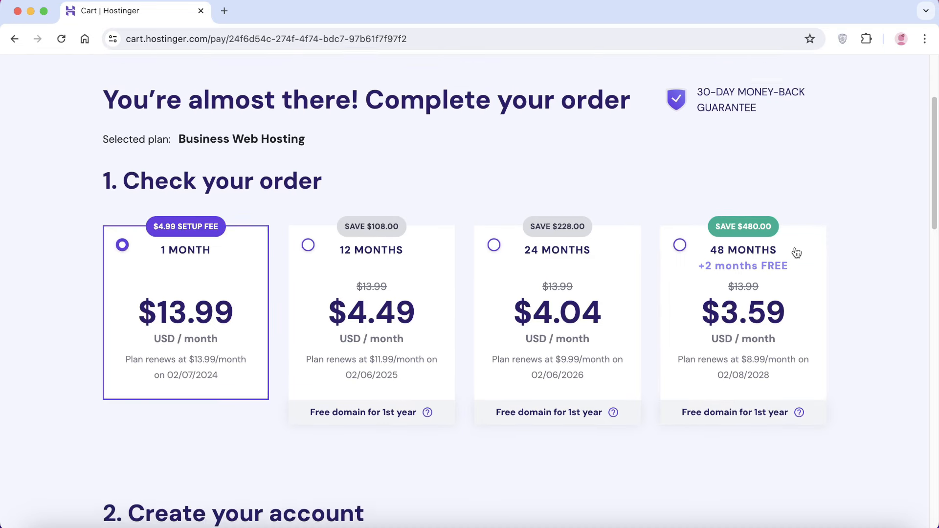
scroll(700, 248, down, 9)
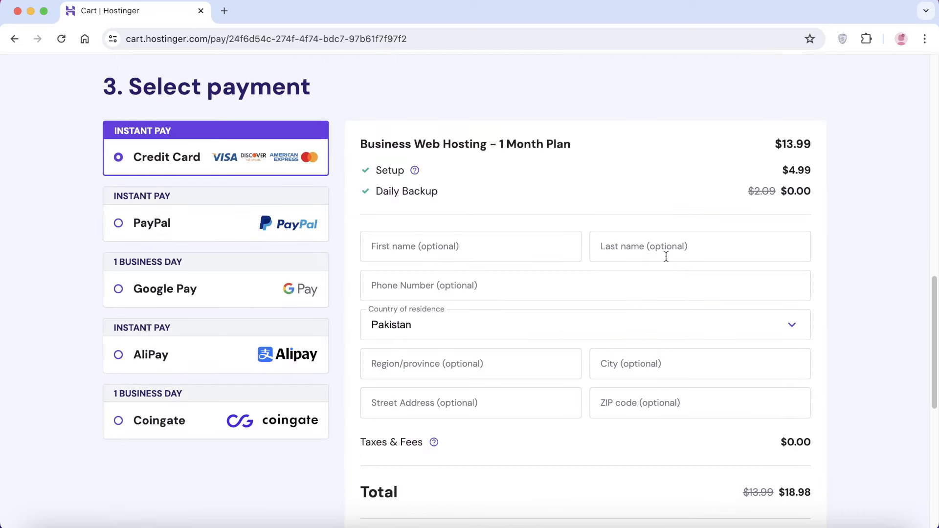
scroll(632, 197, up, 3)
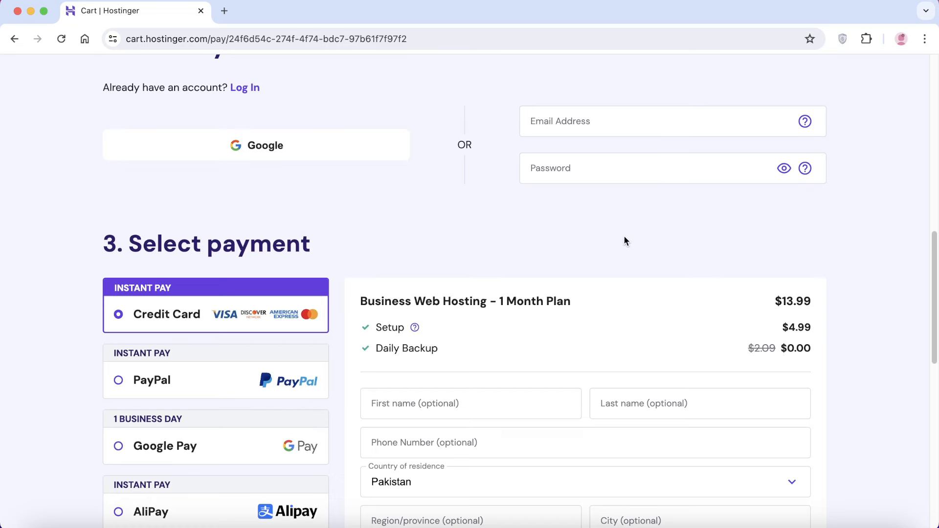
scroll(624, 241, up, 9)
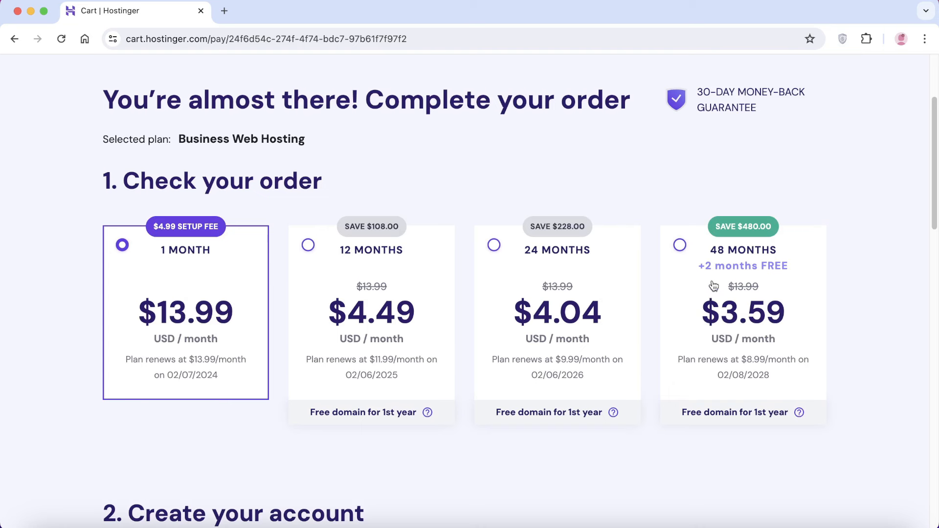
click(333, 260)
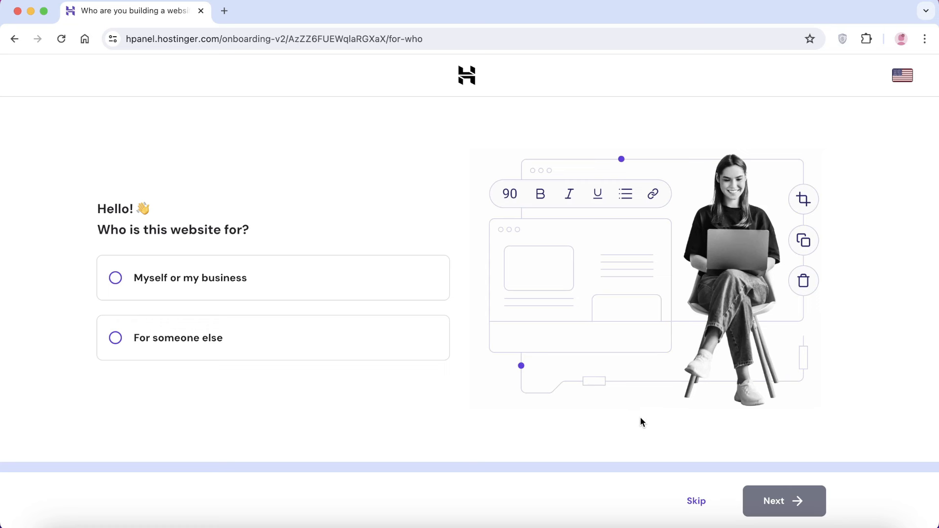
Answer the onboarding questions with Myself or my business, Create, and Hostinger Website Builder as the creation tool.
click(311, 293)
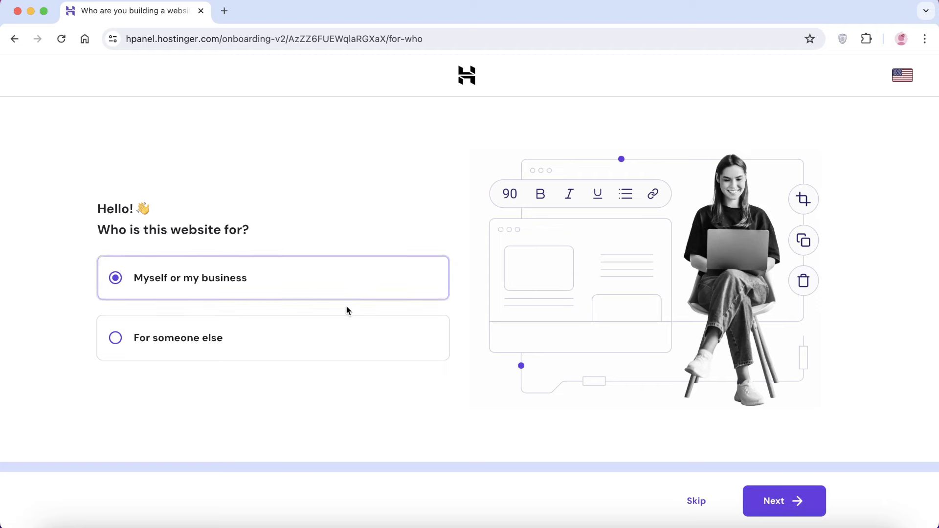
click(773, 512)
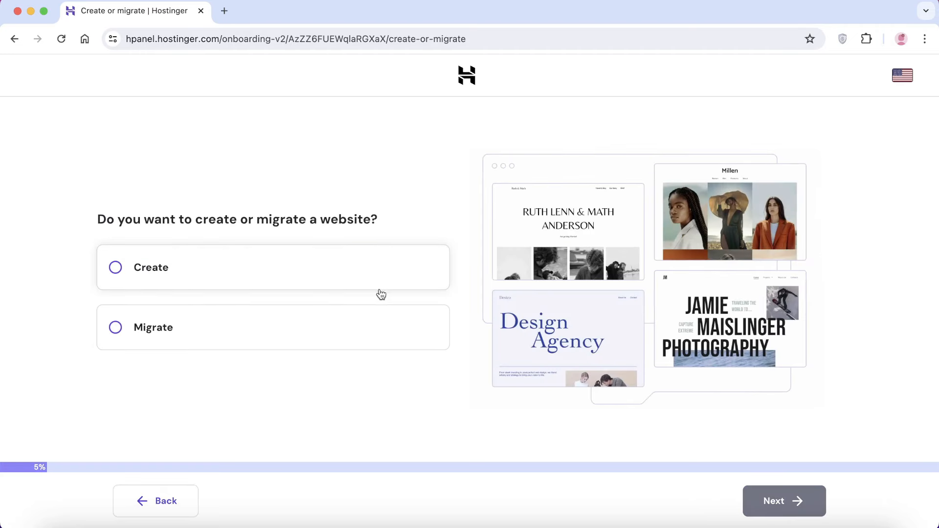
click(379, 289)
click(781, 499)
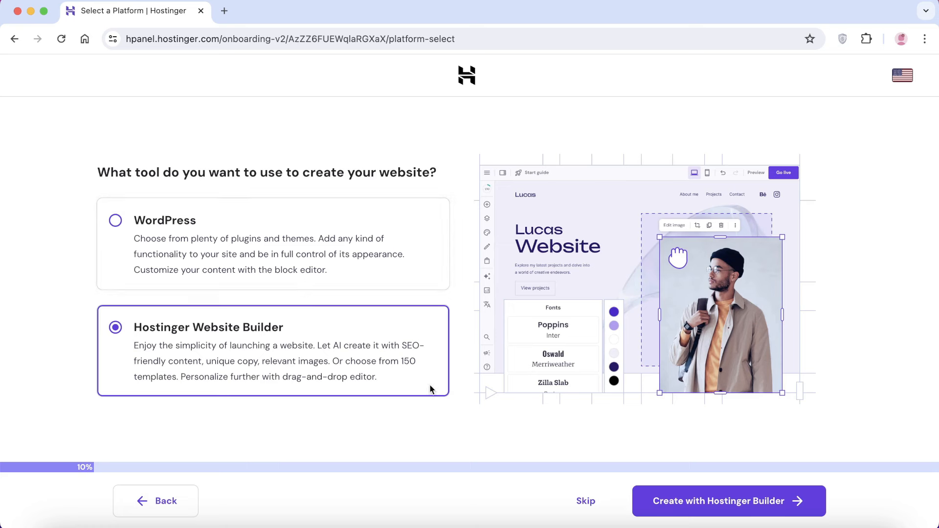
click(653, 508)
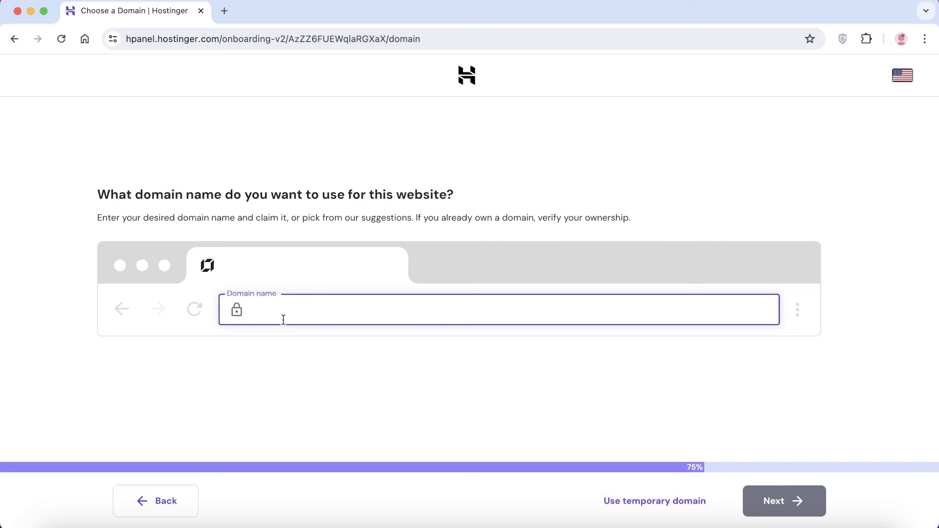
Look up ruffles.store as the domain name, and use a temporary domain for the website instead.
text(ruffles.store)
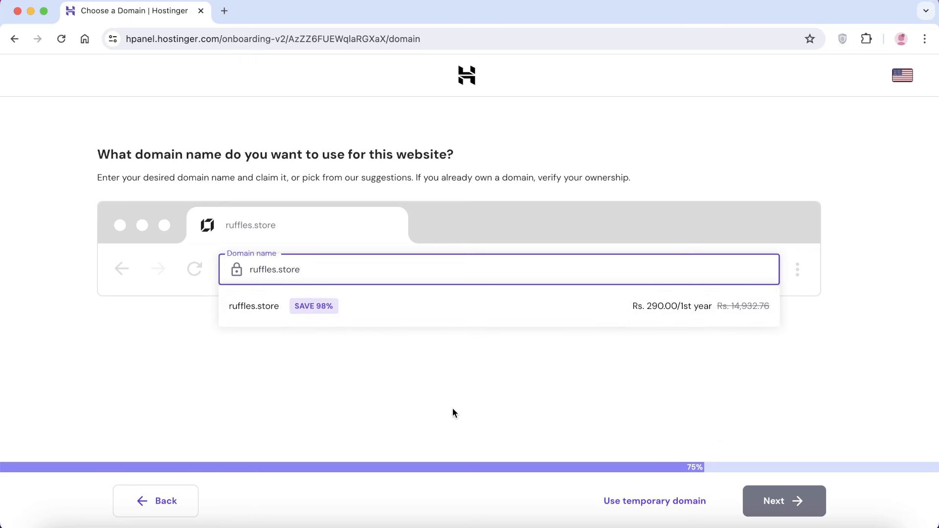
click(643, 505)
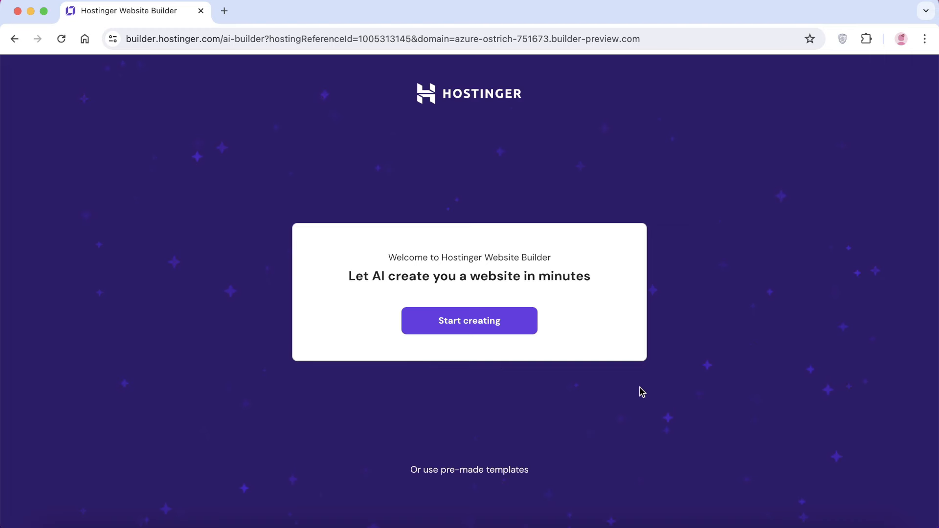
Start the AI website creation with Ruffles as the brand name and Online store as the website type.
click(441, 320)
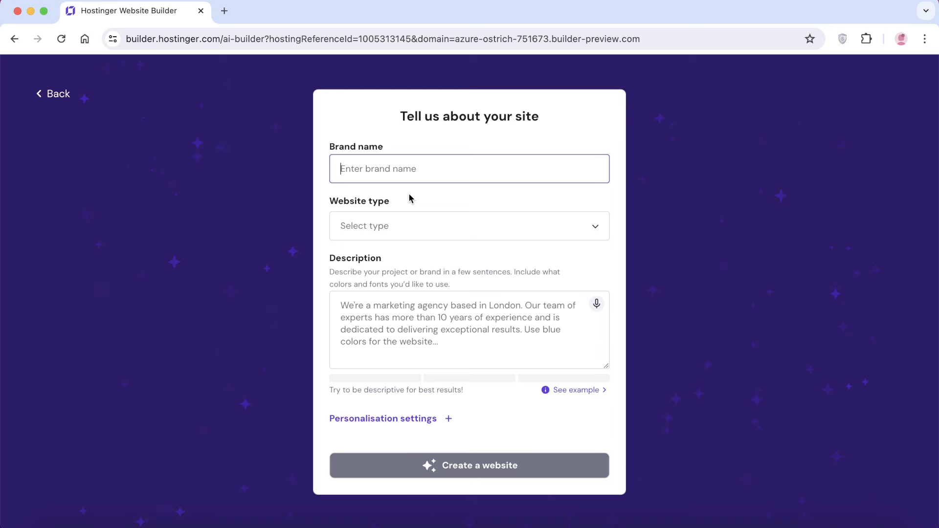
text(Ruffles)
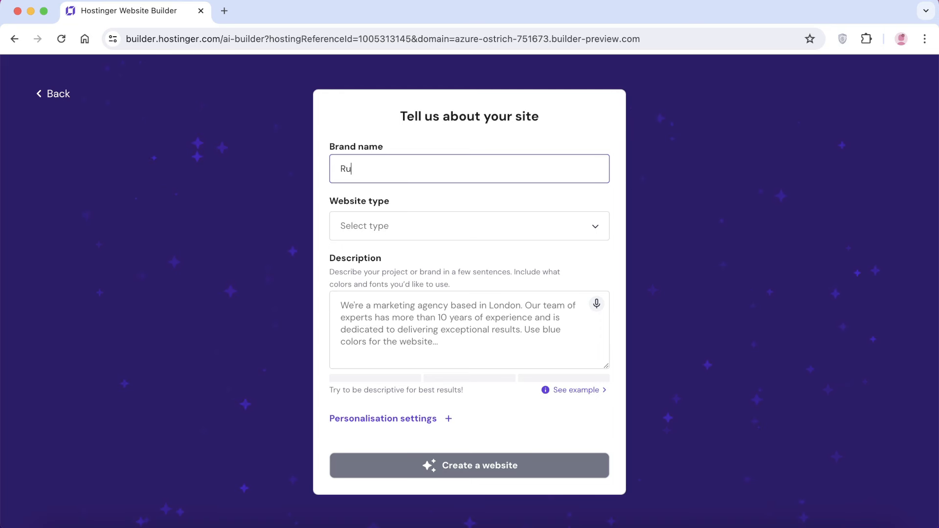
click(405, 222)
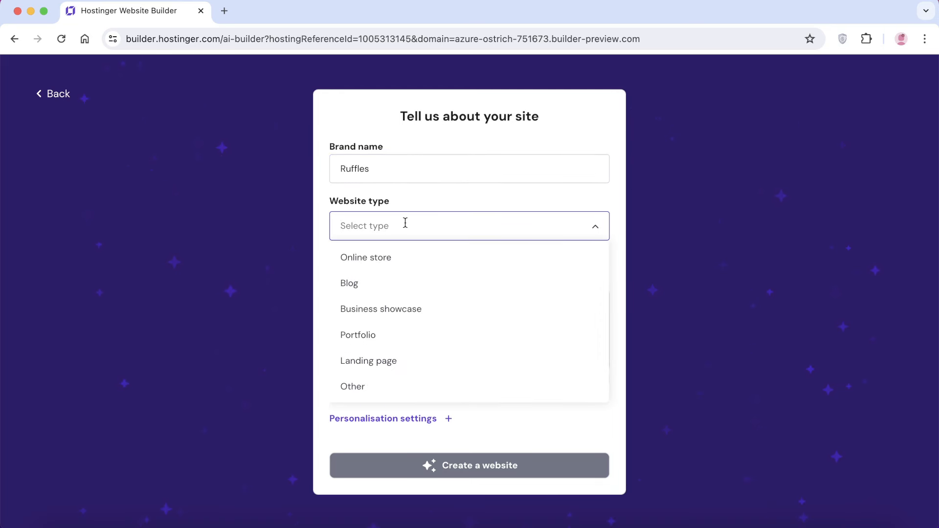
click(385, 257)
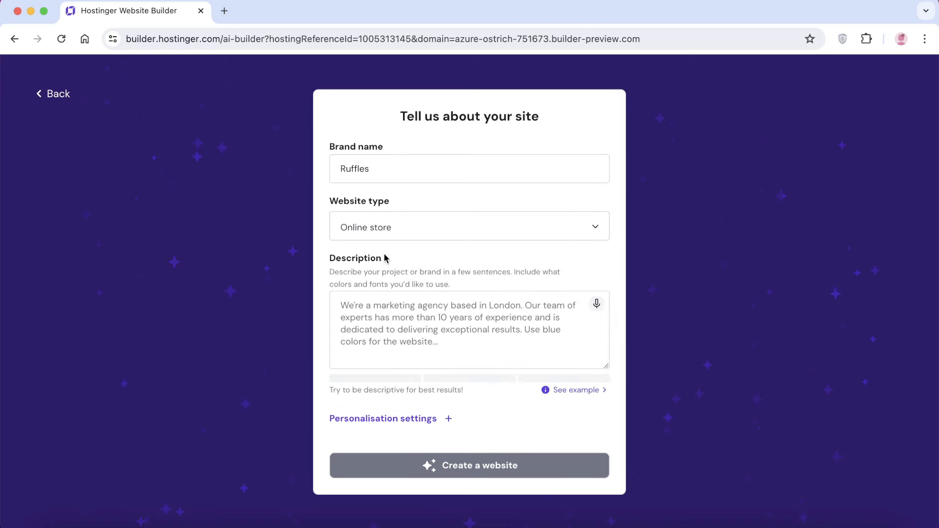
Open the personalisation settings and describe an online retailer of comfortable, fashionable women's clothing specializing in pure materials such as cottons and linens.
click(392, 311)
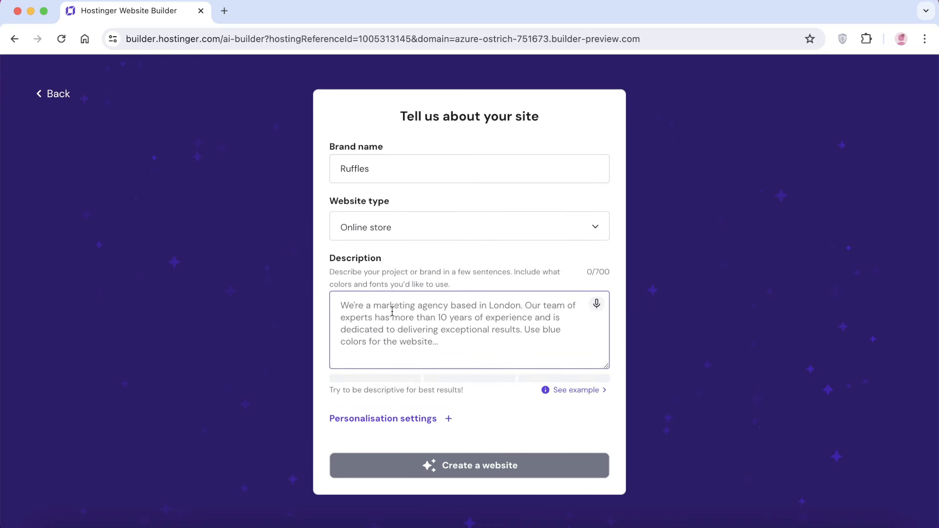
click(430, 417)
scroll(427, 417, down, 3)
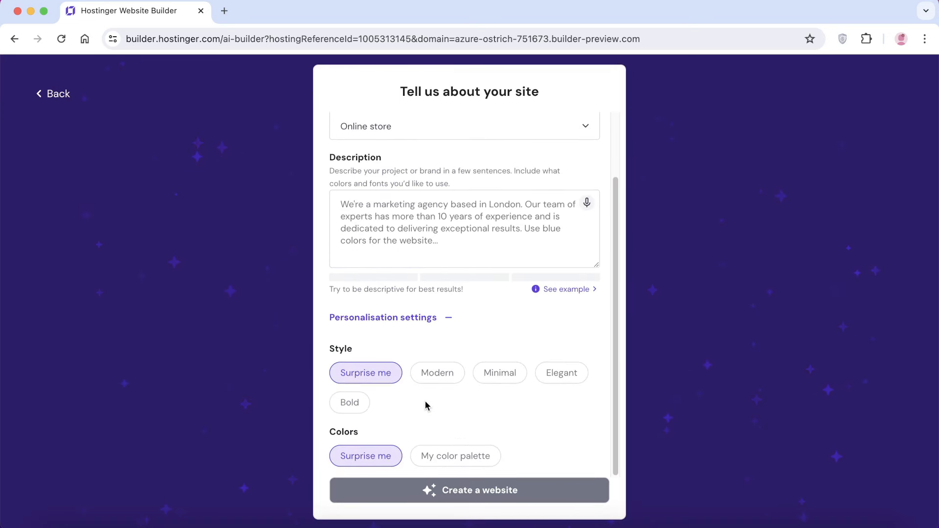
click(549, 293)
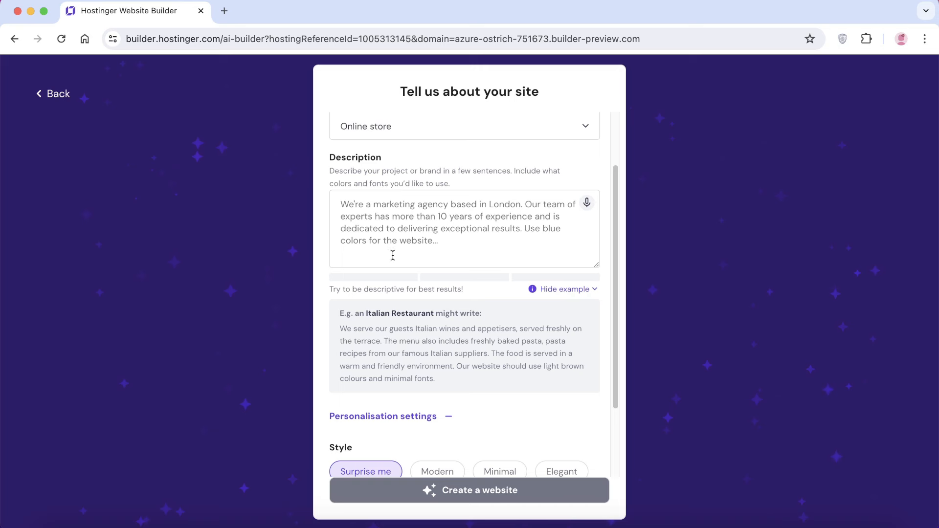
click(398, 231)
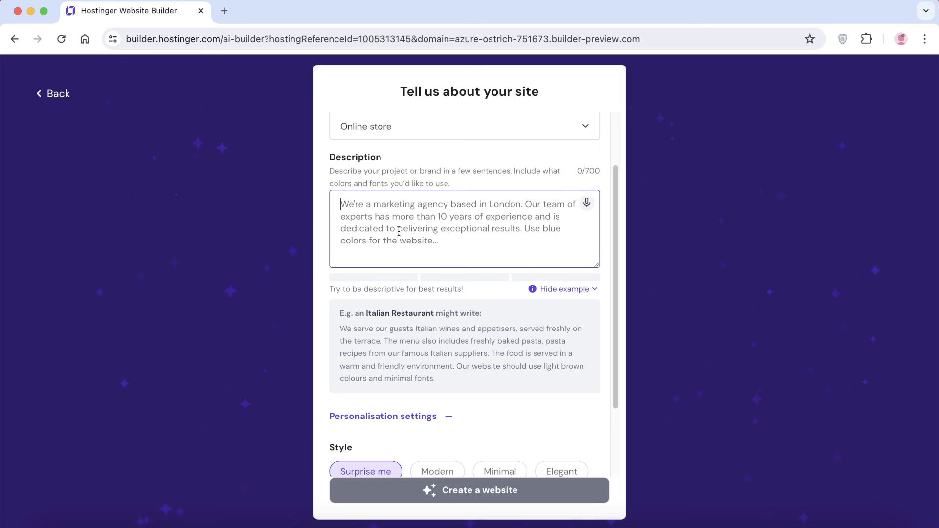
text(Were a online clothing retail business focussing of providing comfortable and fashionable clothing for women. We specialize in pure materails such a cottons and linens)
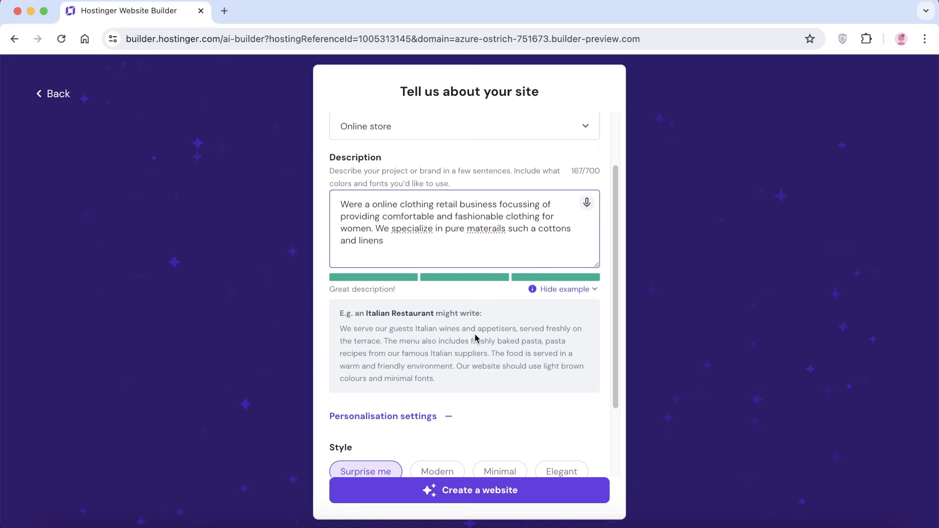
Check the custom color palette option, set the colors back to Surprise me, and create the website.
scroll(474, 337, down, 2)
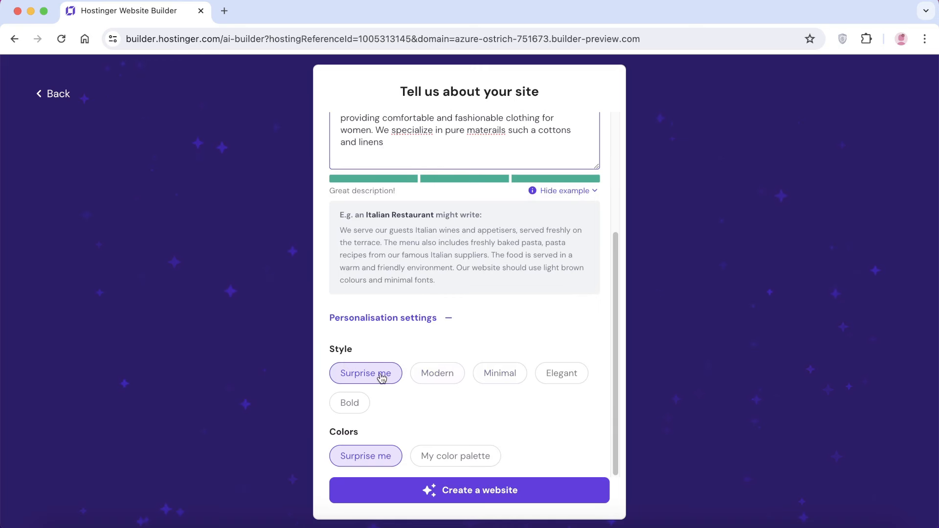
click(426, 458)
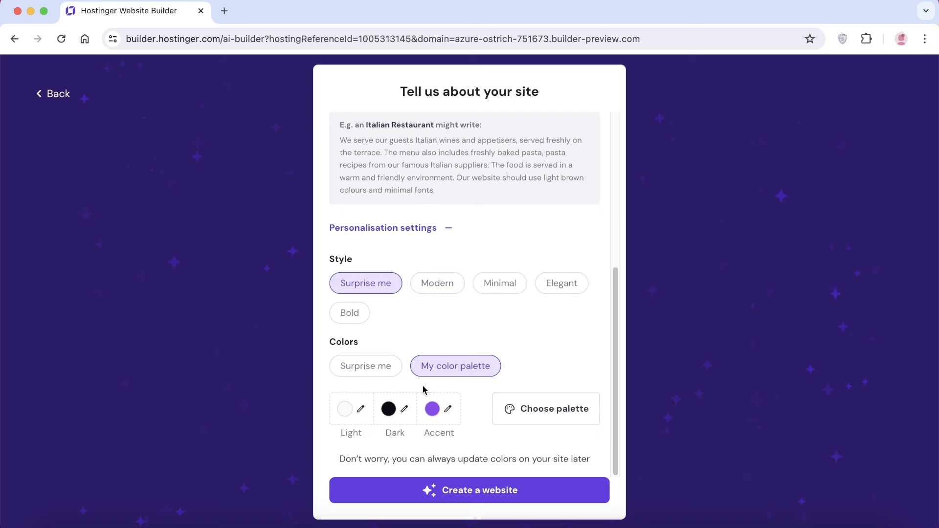
click(389, 374)
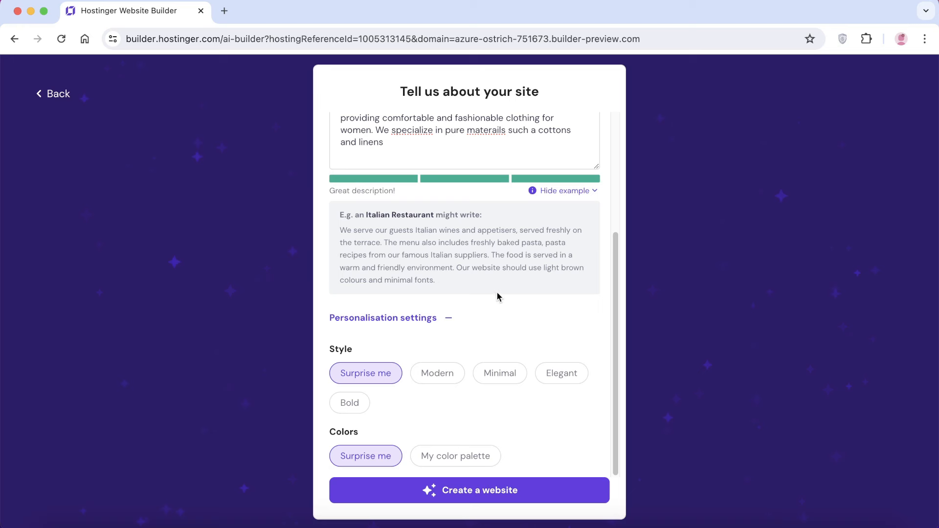
click(460, 499)
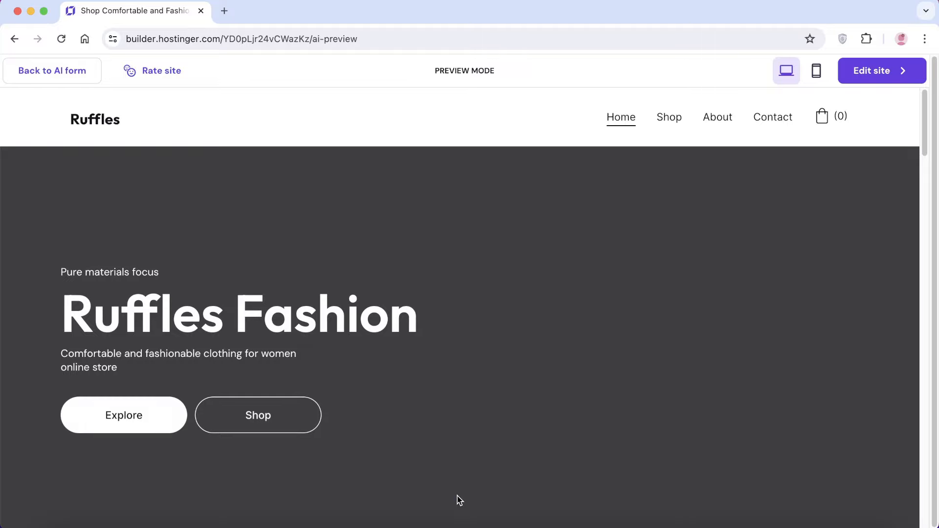
Review the generated Ruffles home page preview from the hero through the products and welcome sections, and open the site for editing.
scroll(568, 363, down, 9)
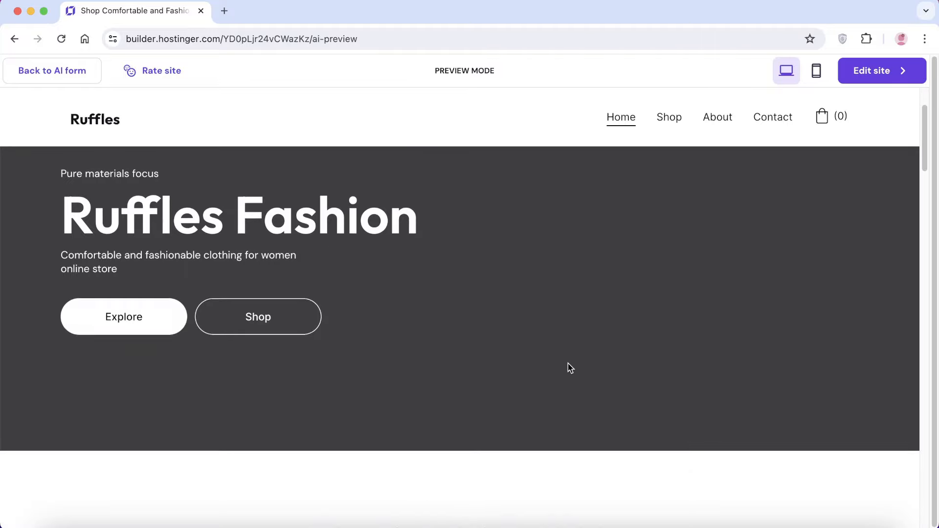
scroll(590, 357, down, 15)
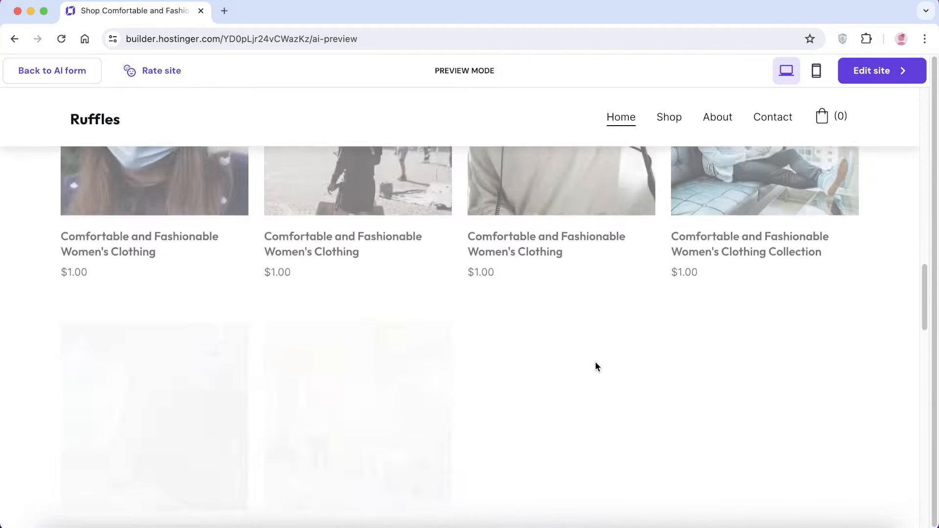
scroll(596, 367, down, 15)
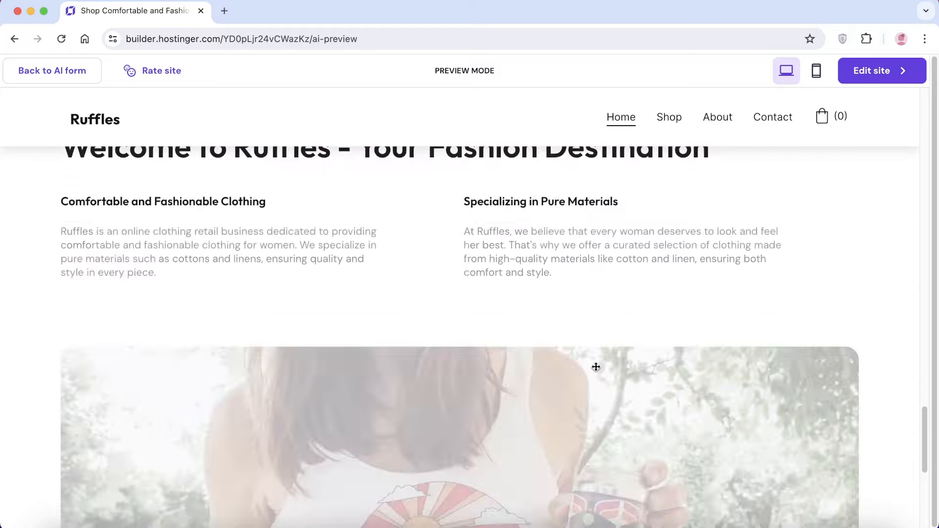
scroll(594, 375, up, 20)
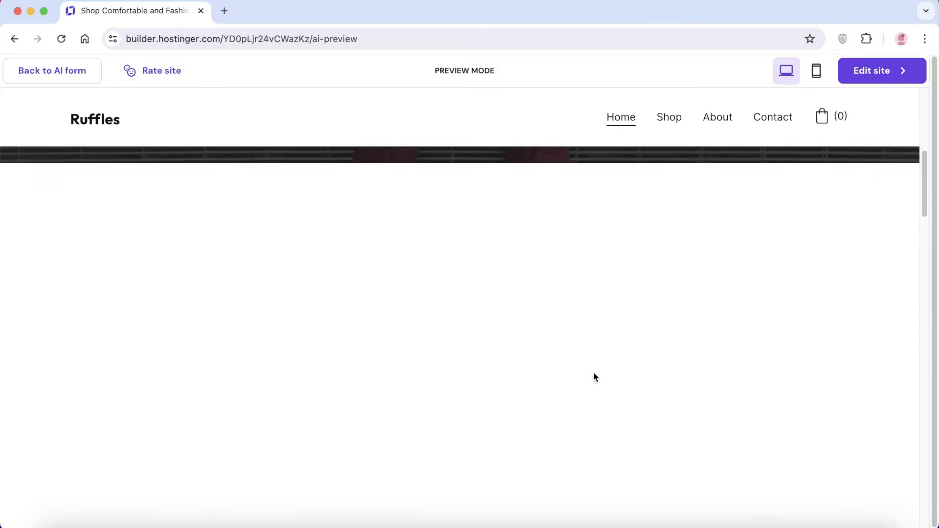
scroll(354, 232, down, 3)
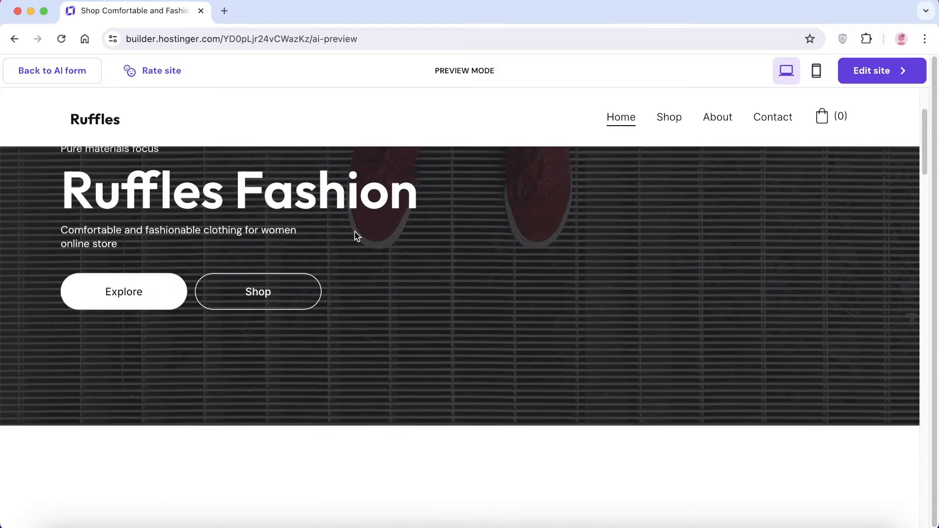
scroll(351, 240, up, 3)
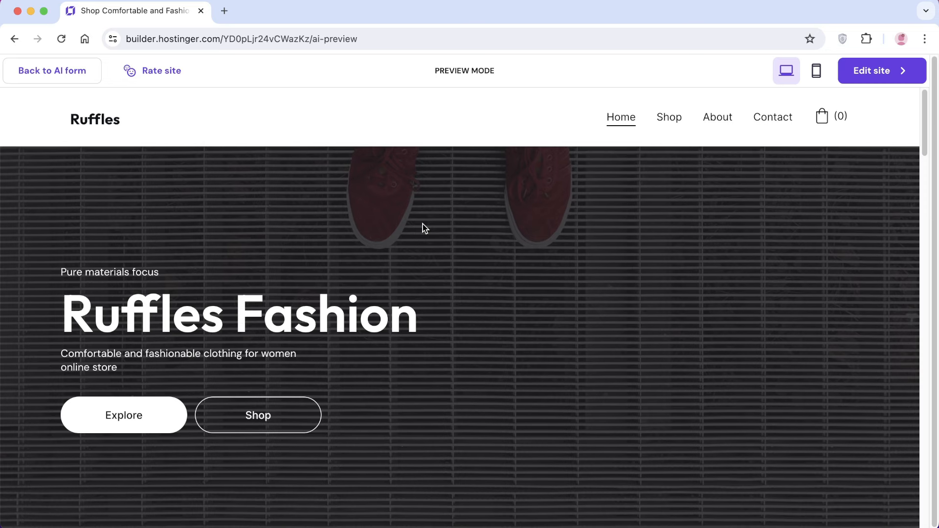
click(874, 74)
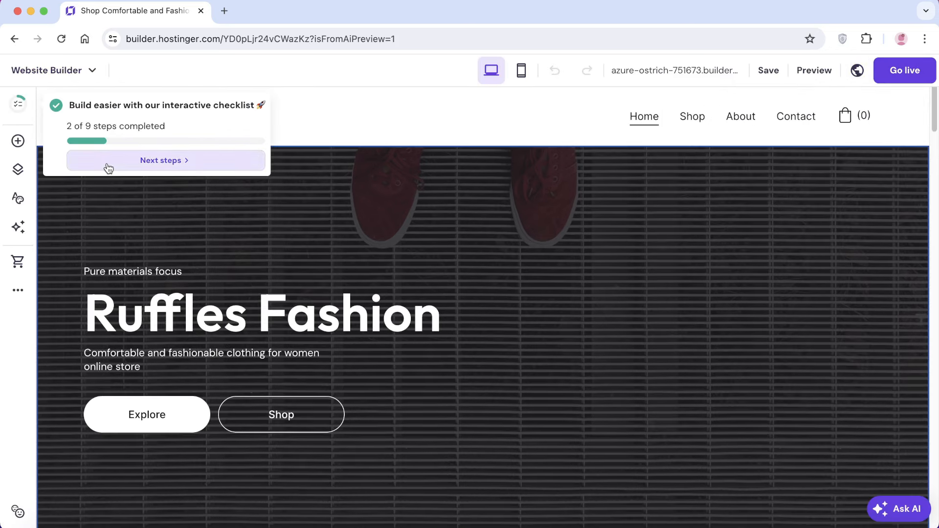
Look through the editor's setup checklist, available elements, pages, website styles and AI tools.
click(16, 104)
scroll(186, 226, down, 5)
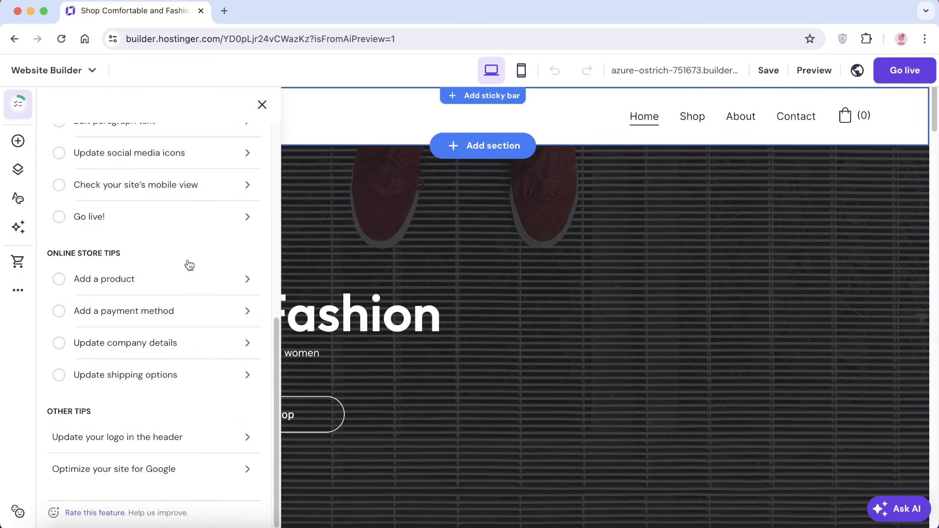
scroll(188, 220, up, 5)
click(18, 142)
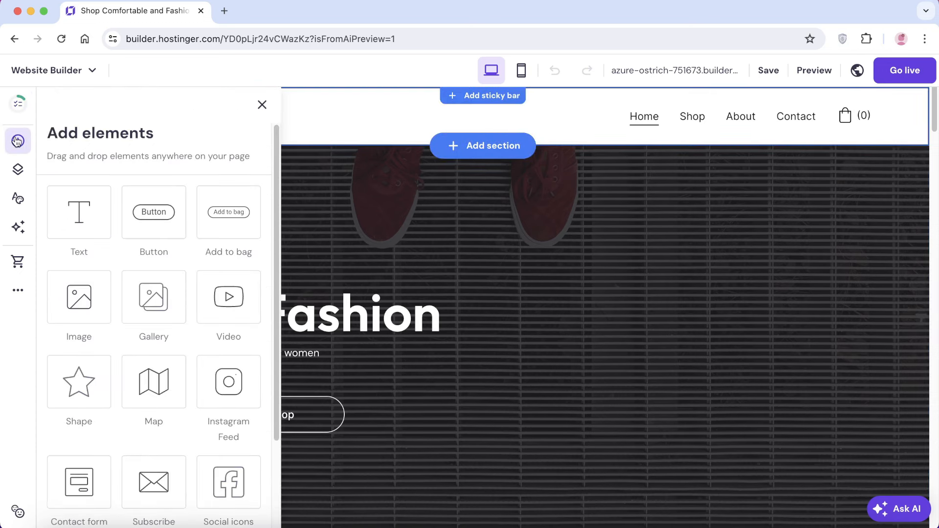
click(18, 172)
click(17, 142)
click(22, 169)
click(18, 198)
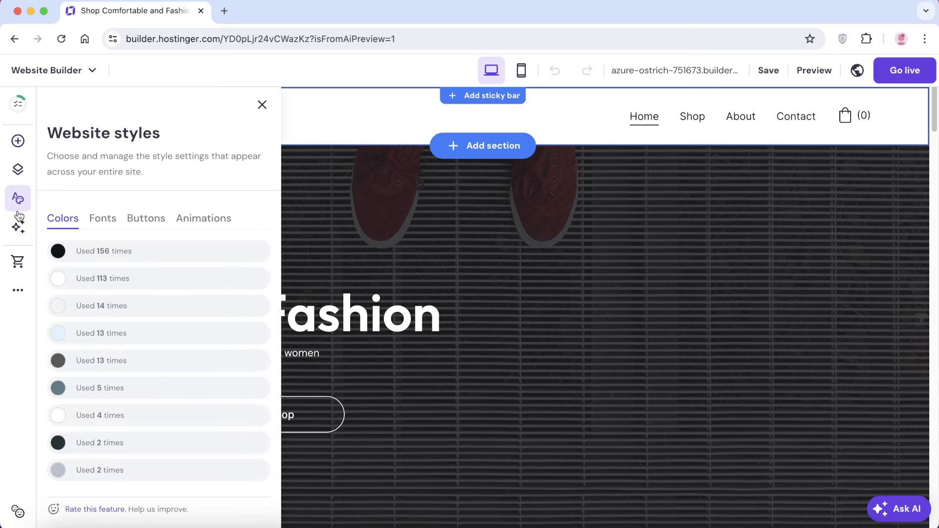
click(19, 227)
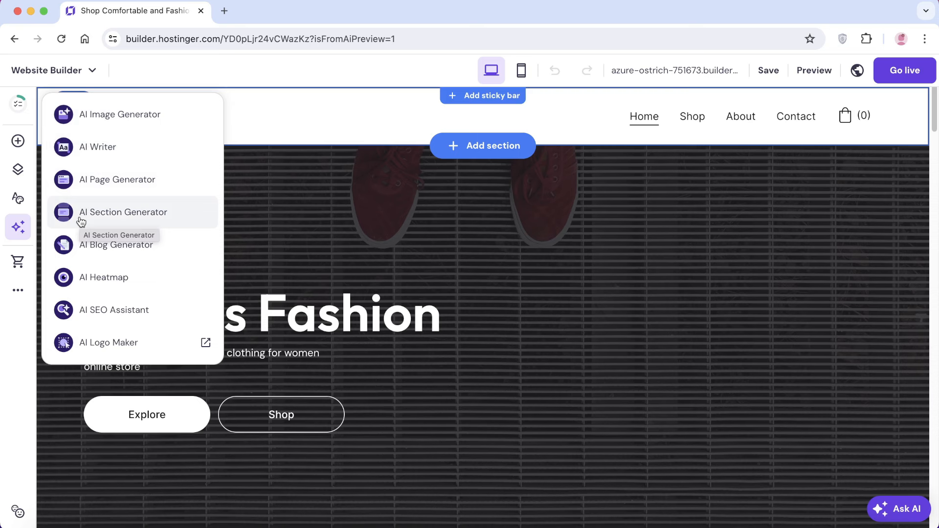
Open the Ruffles Fashion hero section's settings, try the color background, check the layout options and return to the image background.
click(416, 304)
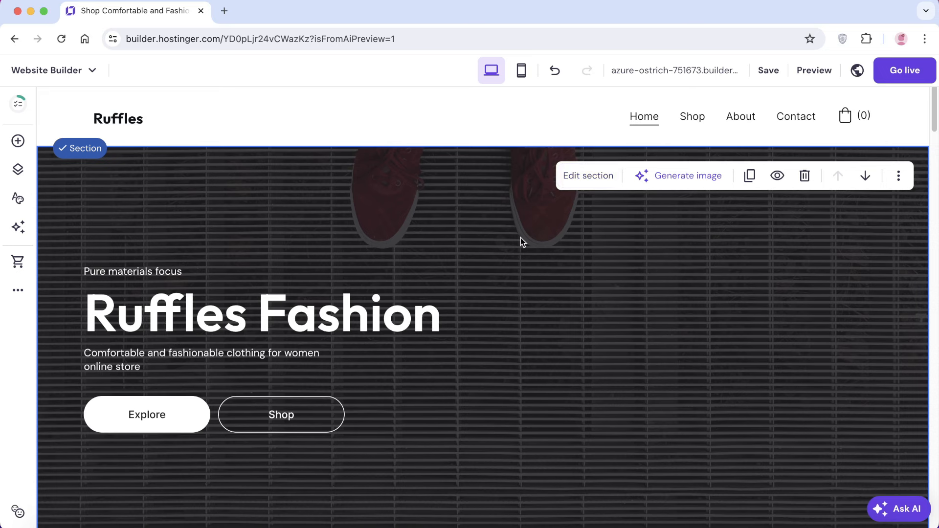
click(567, 176)
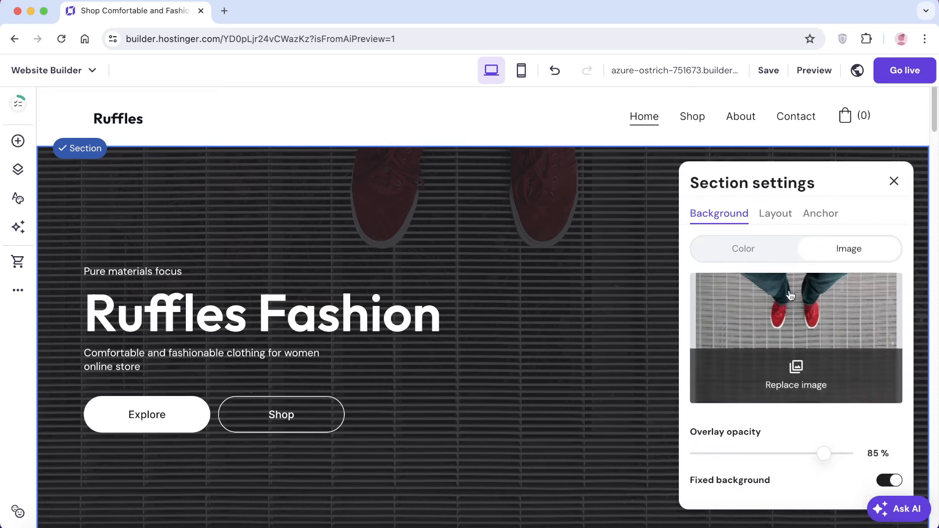
scroll(832, 443, down, 2)
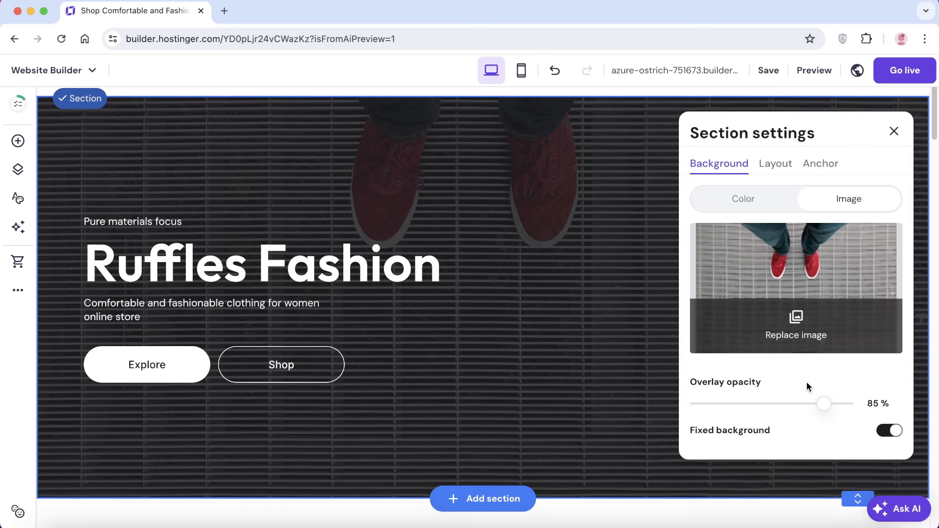
click(756, 196)
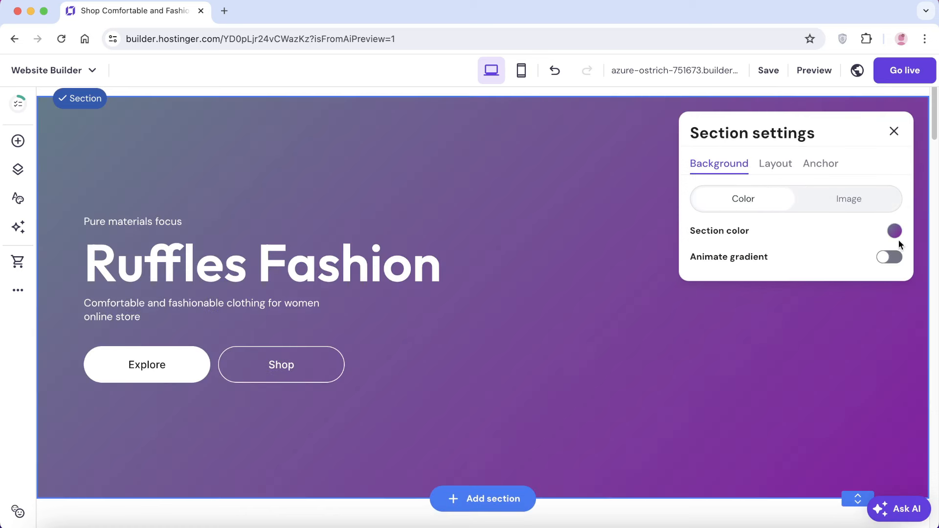
click(776, 172)
click(744, 170)
click(820, 201)
Browse the media library's own images, free images and AI images for a hero background, and close the section settings.
click(797, 319)
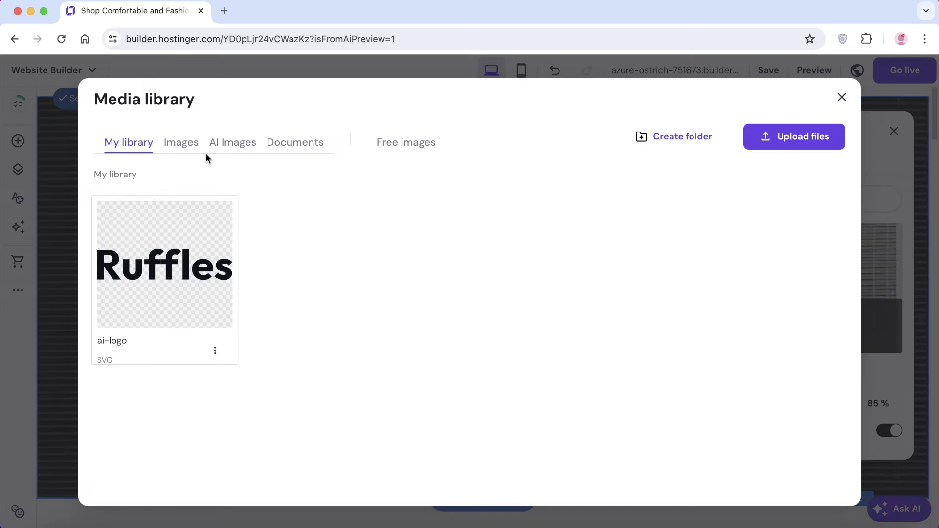
click(183, 152)
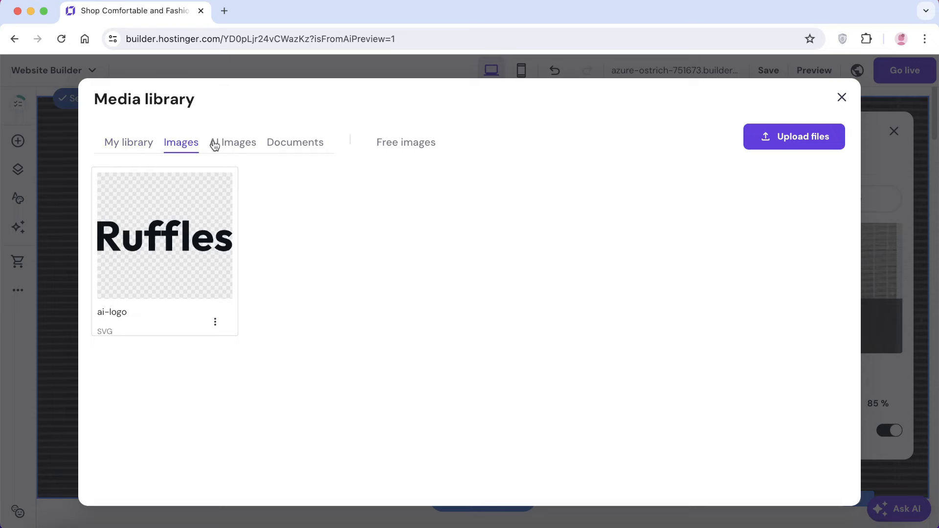
click(433, 146)
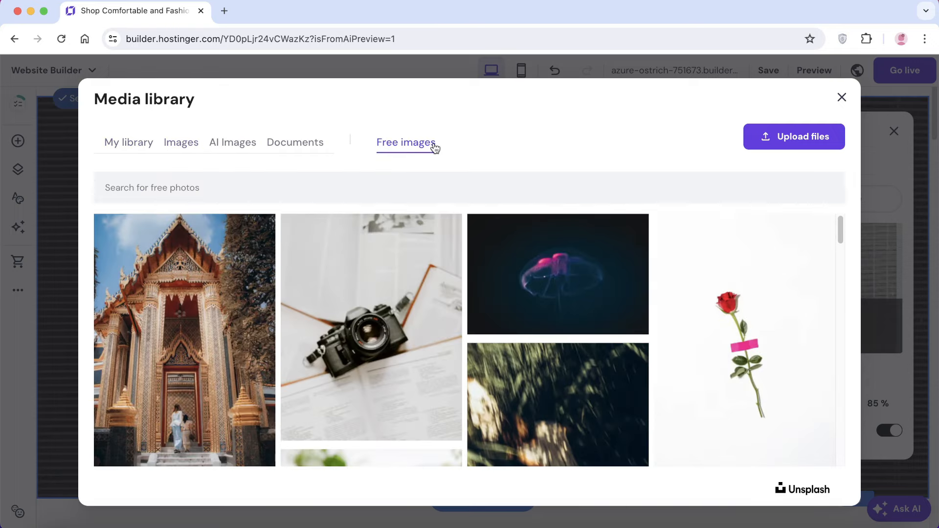
scroll(348, 261, down, 3)
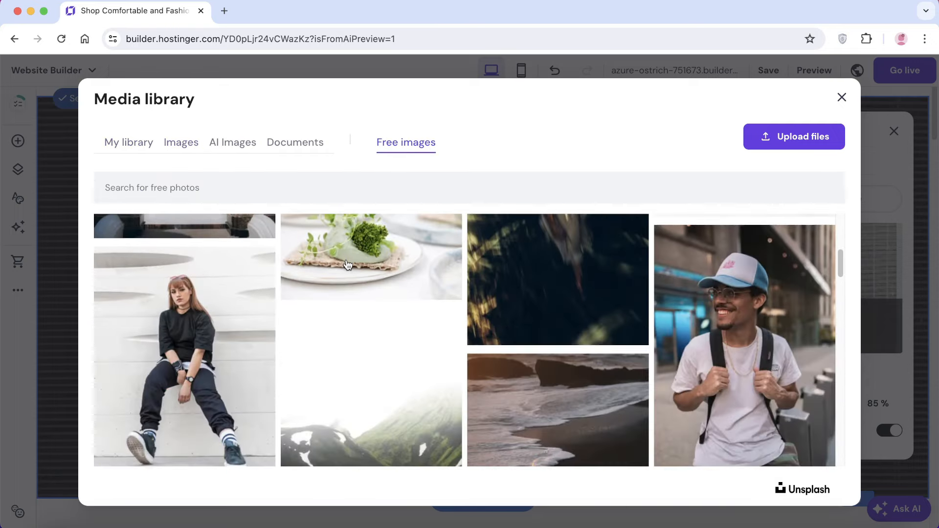
click(234, 146)
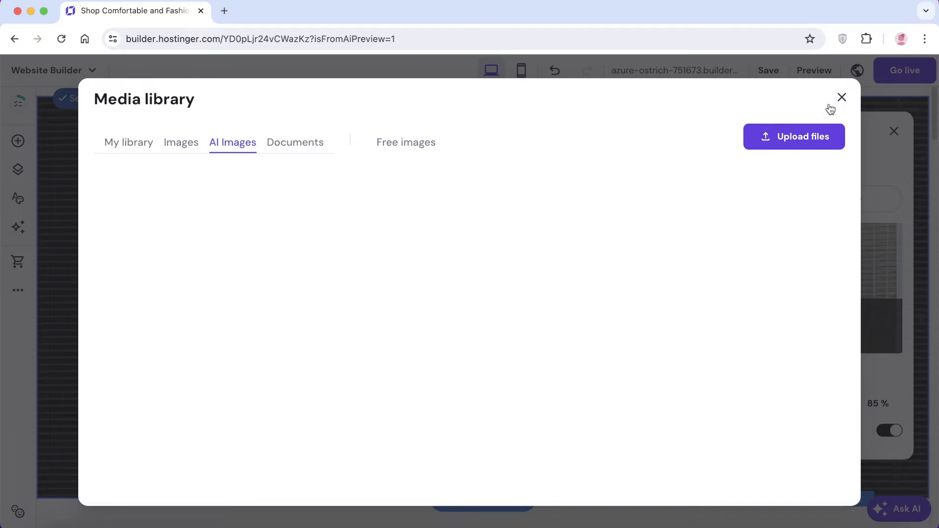
click(842, 97)
click(893, 133)
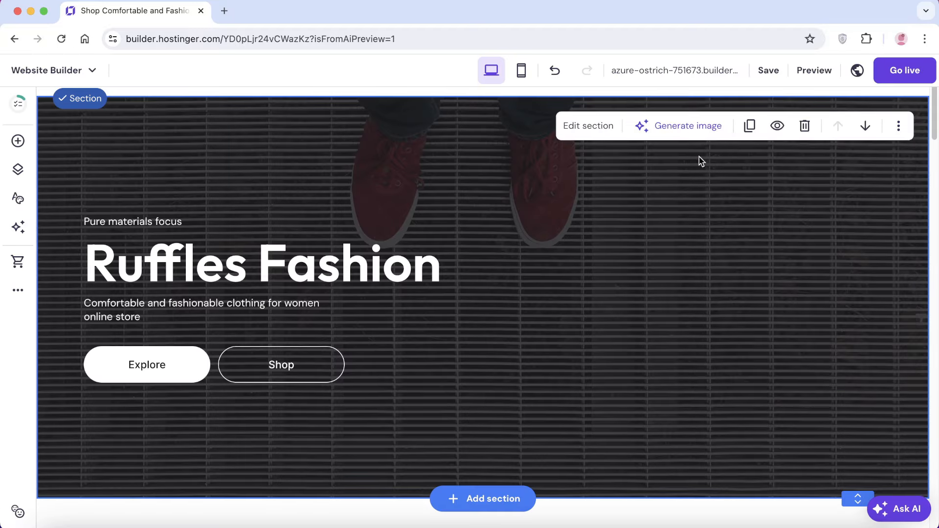
Enter "Build a cover image with models wearing lilacs and summery yellows, and baby blue" in the AI image generator and close it.
click(636, 126)
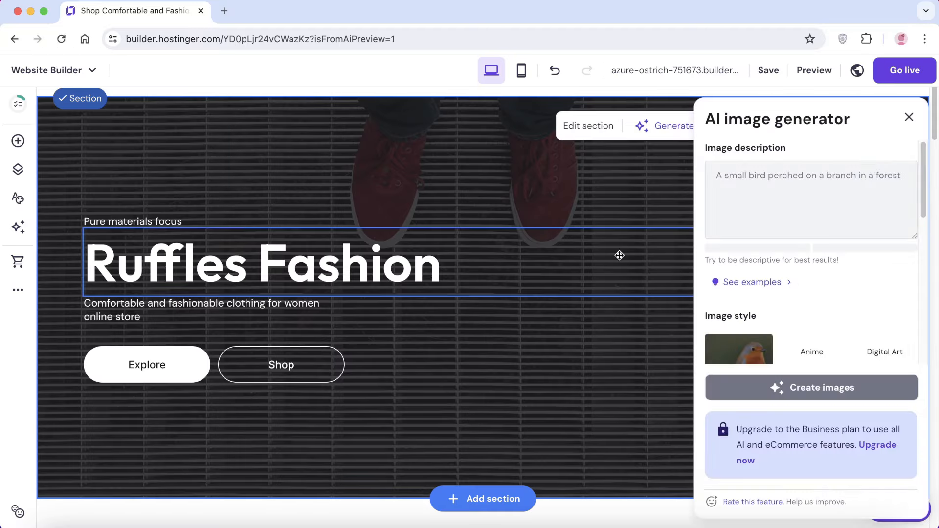
click(835, 191)
text(Build a cover image with models wearing lilacs and summery yellows, and baby blue)
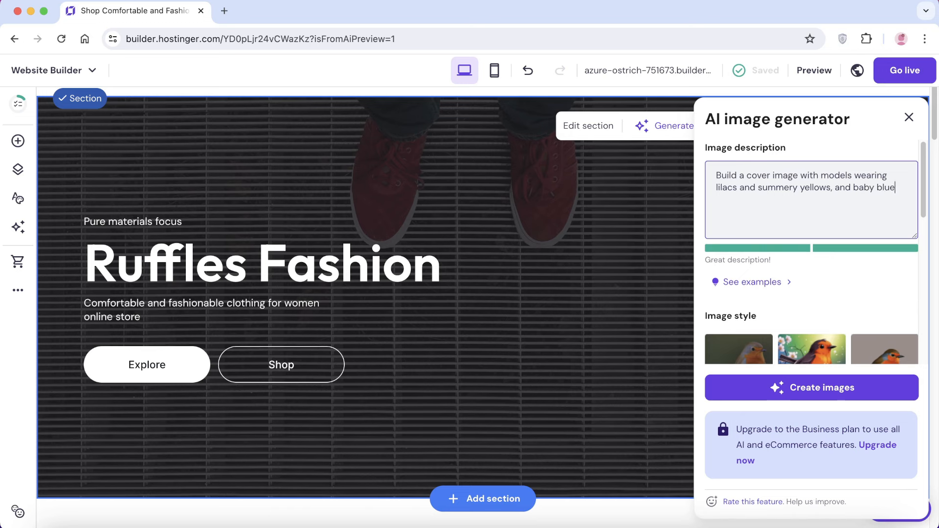
scroll(832, 252, down, 1)
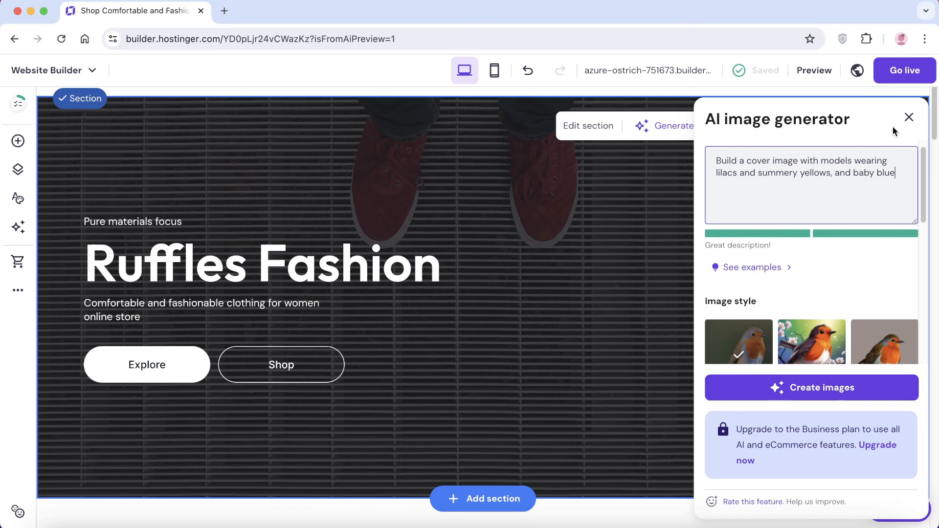
click(905, 123)
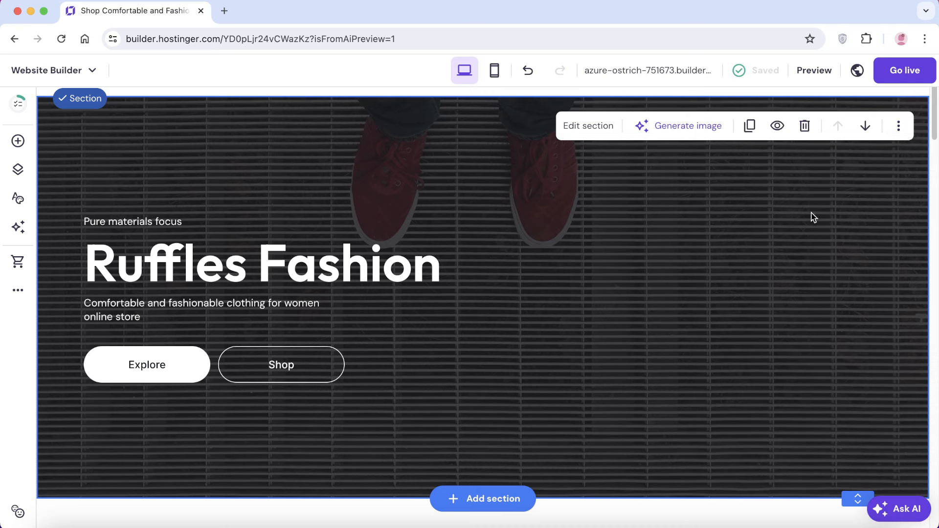
Give the hero section a gradient color background with #0d0202 as the second gradient color.
click(580, 126)
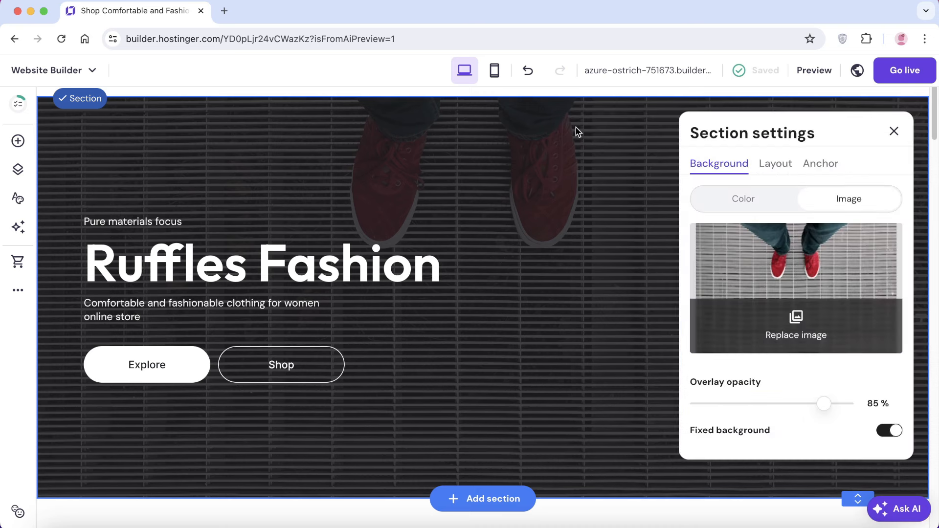
click(773, 195)
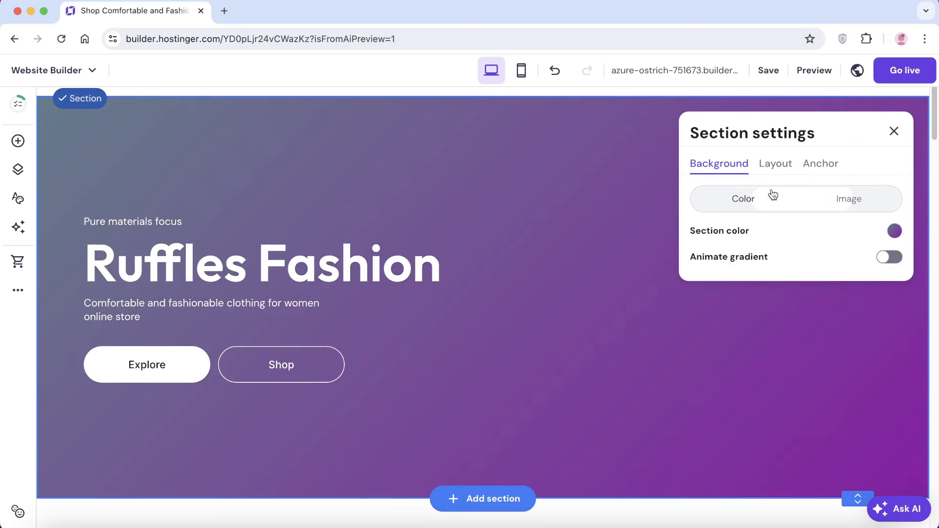
click(894, 230)
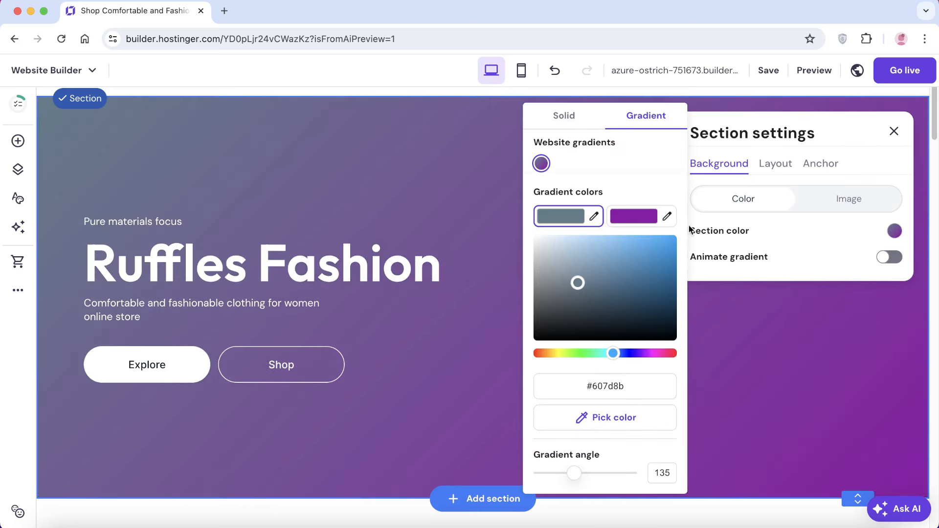
click(634, 216)
click(629, 294)
drag(629, 296, 652, 326)
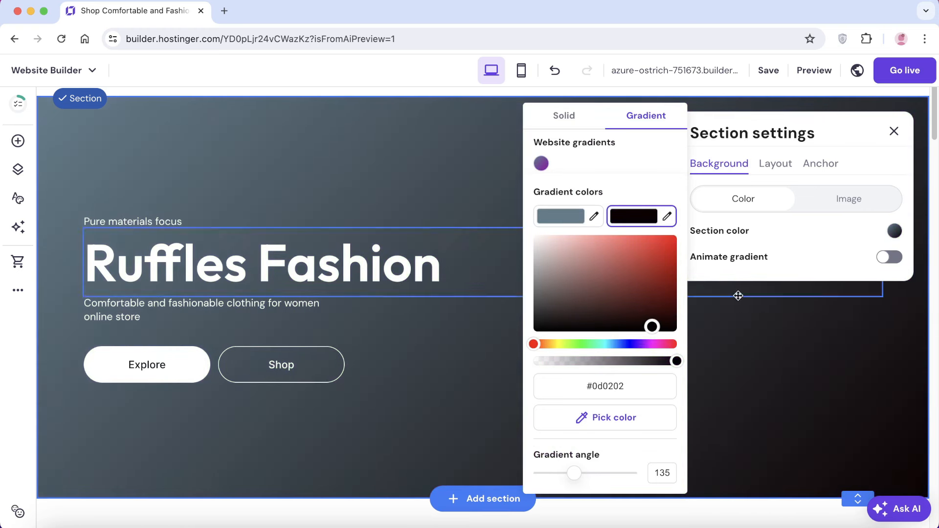
click(753, 153)
Set the hero background to an image and add the free photo of a woman's profile against a dark backdrop.
click(805, 204)
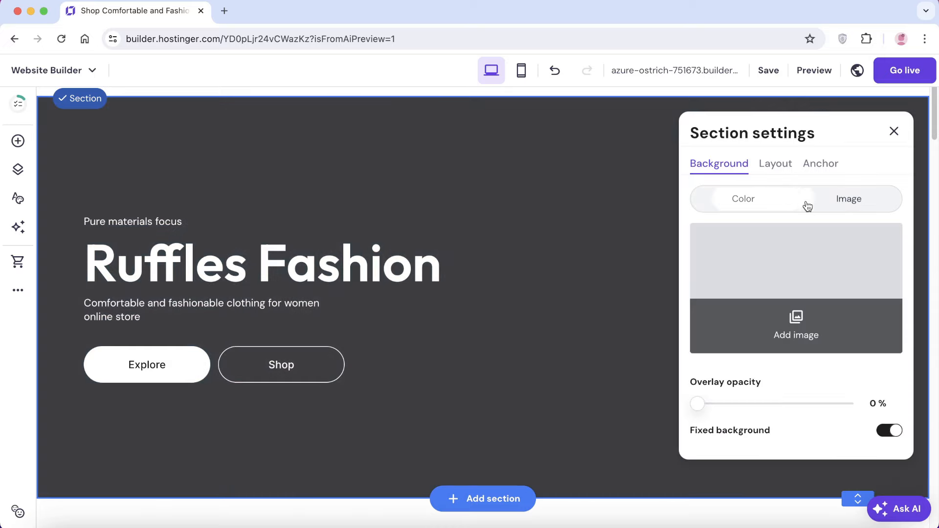
click(793, 317)
click(408, 142)
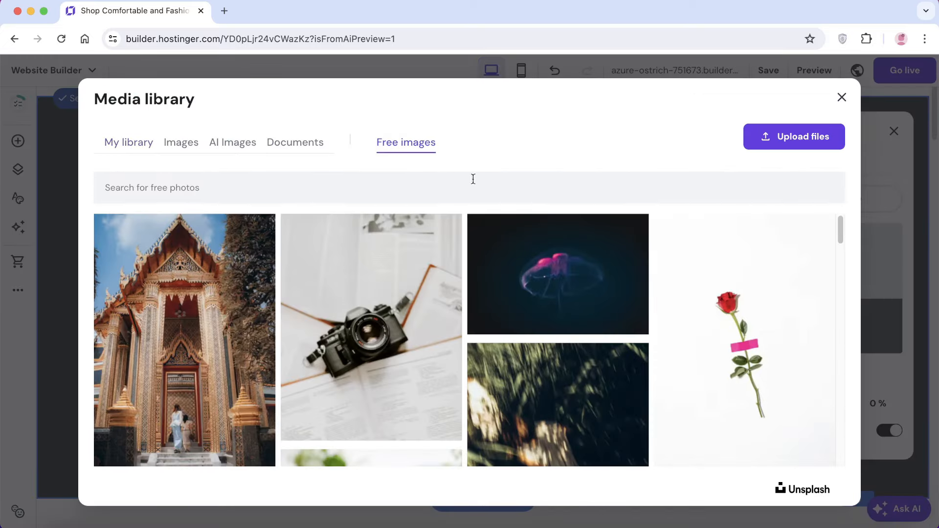
scroll(799, 312, down, 10)
scroll(763, 264, down, 5)
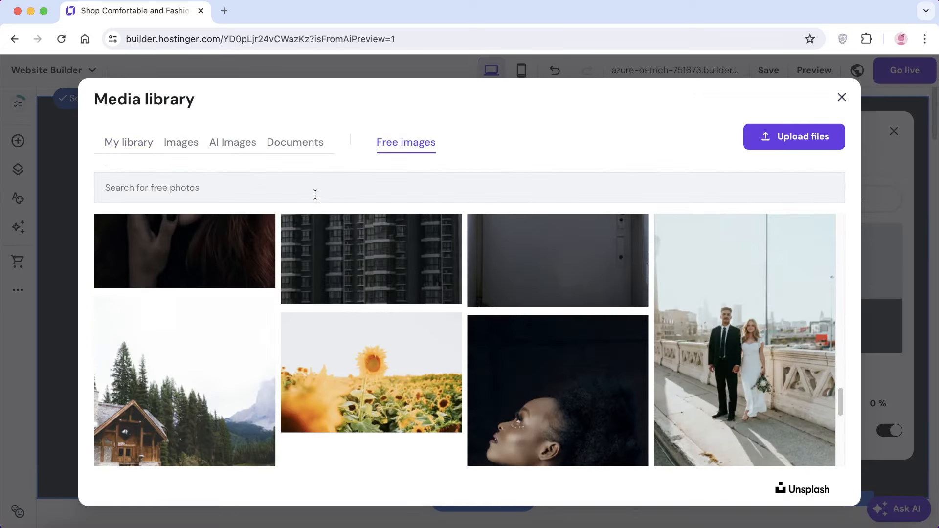
click(314, 193)
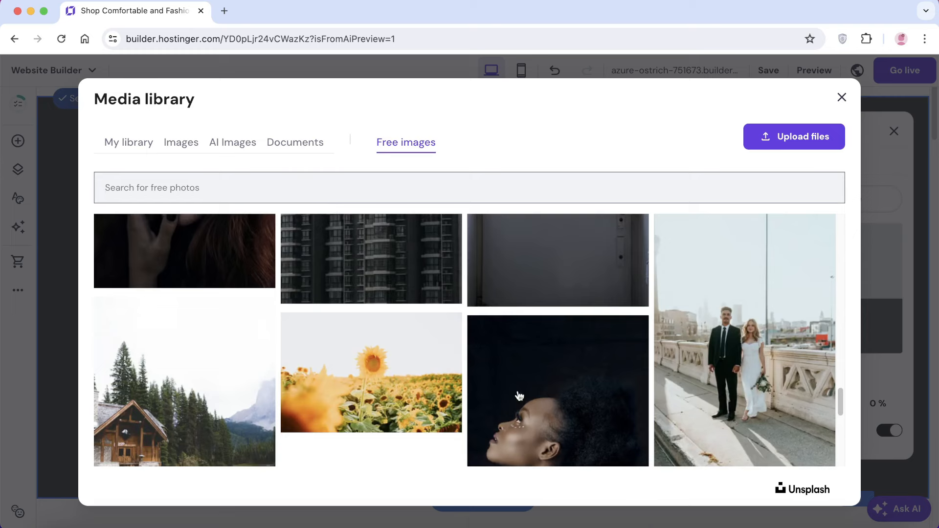
scroll(567, 387, down, 3)
click(557, 373)
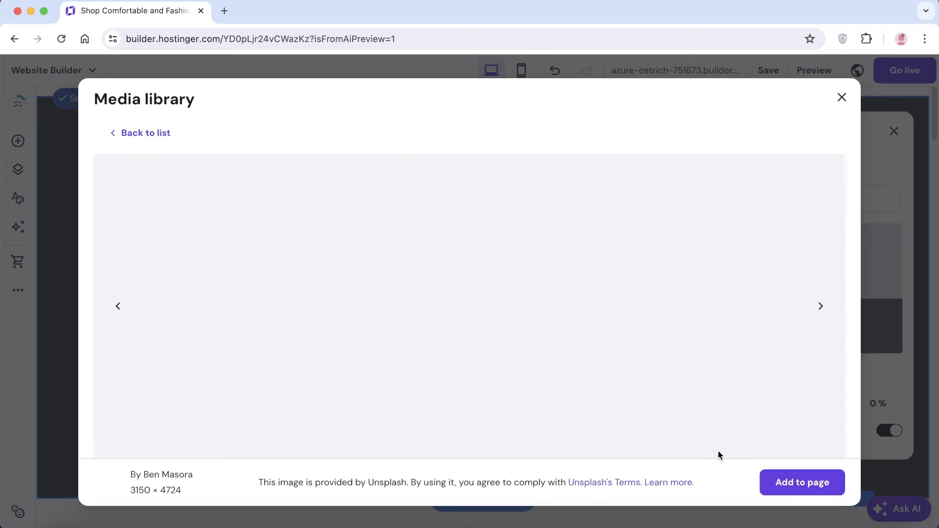
click(803, 483)
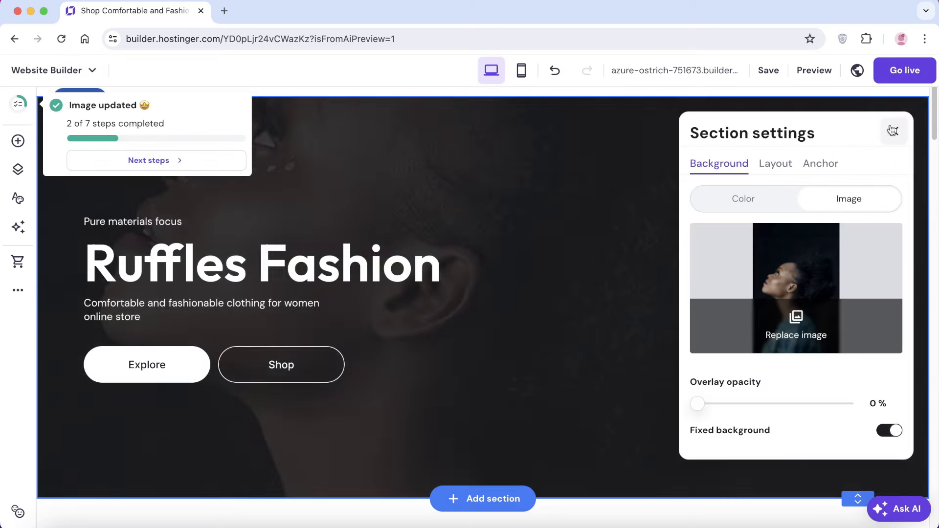
Close the section settings and clear the description text below the hero's Ruffles Fashion heading.
click(894, 131)
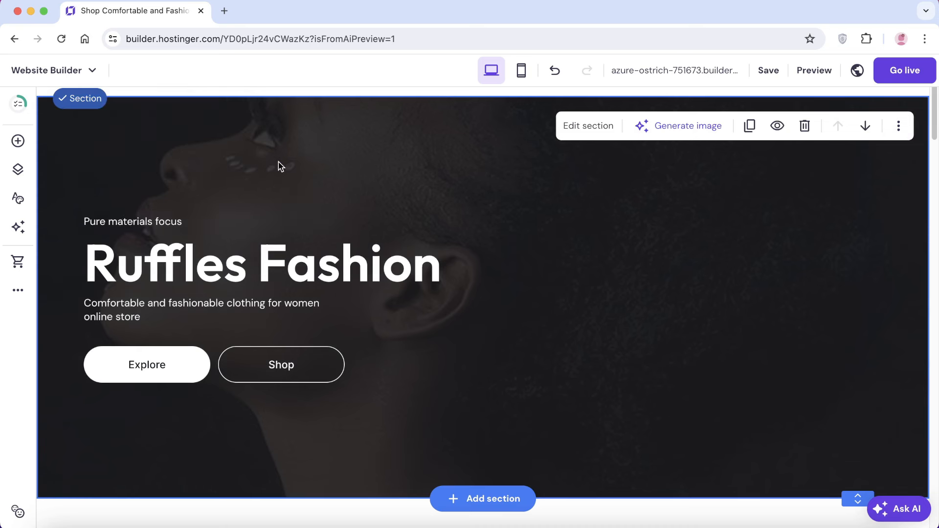
click(205, 311)
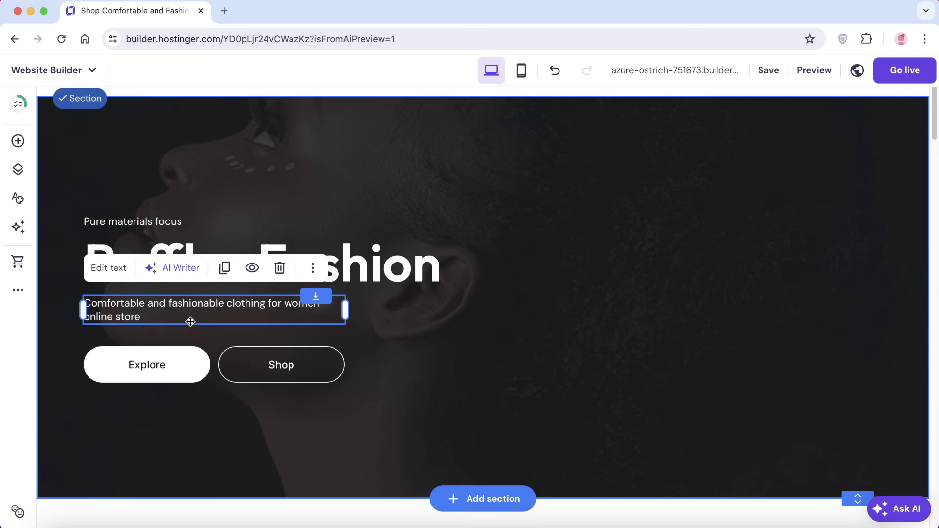
double_click(143, 313)
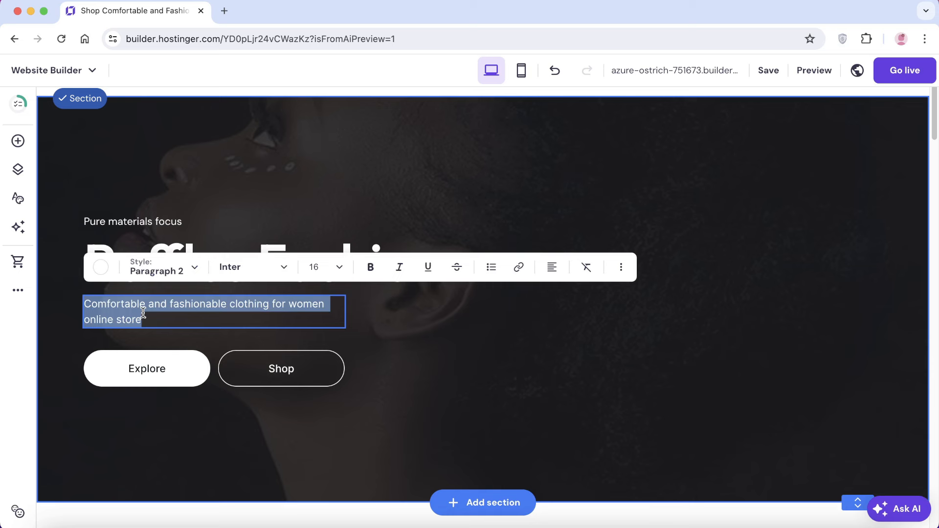
key(BackSpace)
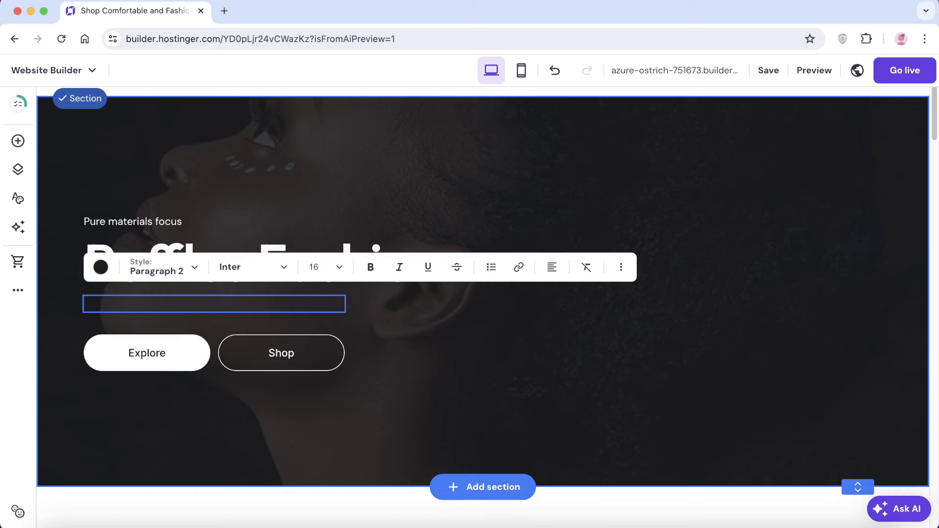
key(Escape)
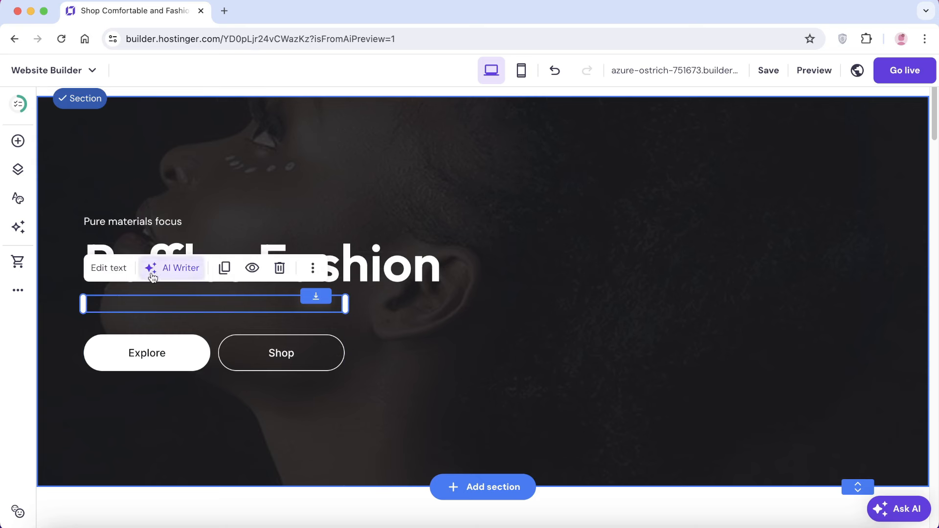
Look at the AI Writer for the emptied hero text box, close it and delete the text box.
click(174, 268)
click(170, 302)
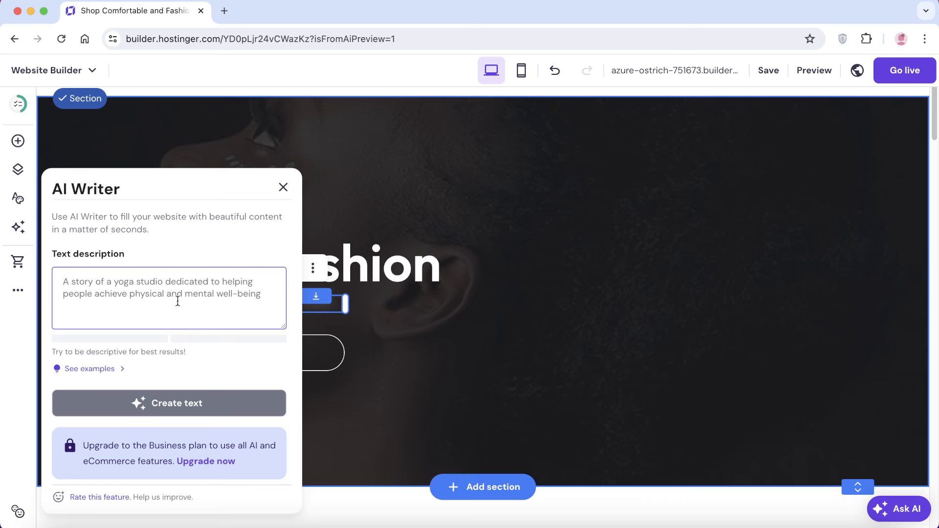
click(283, 189)
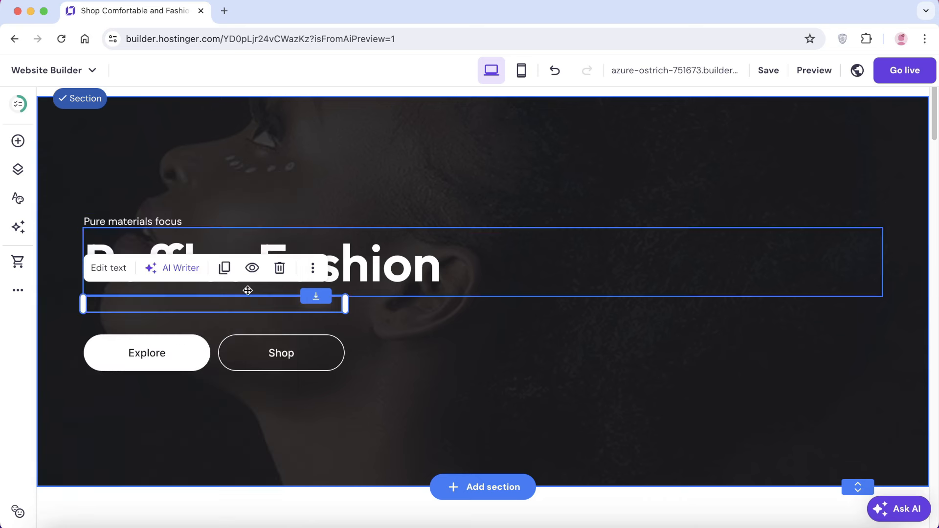
click(279, 270)
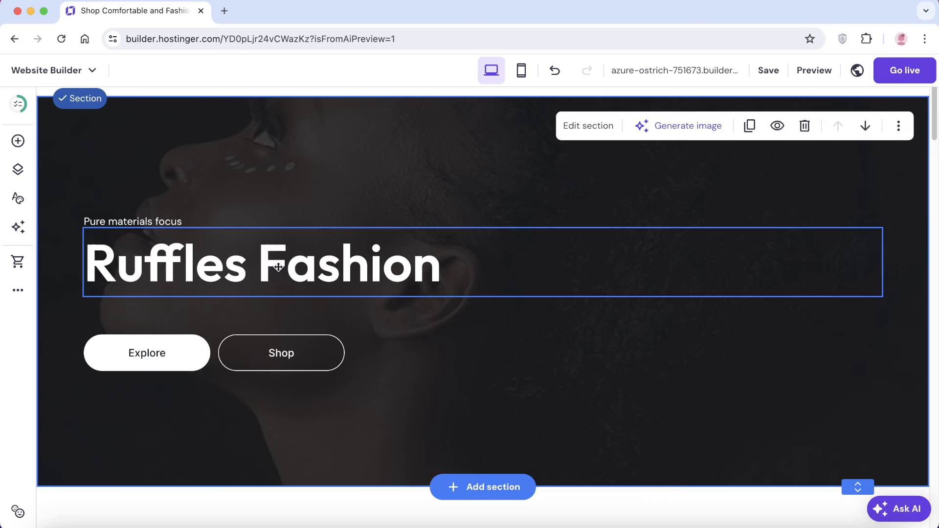
Add a new text element to the hero section and widen it so its placeholder fits on one line.
click(18, 143)
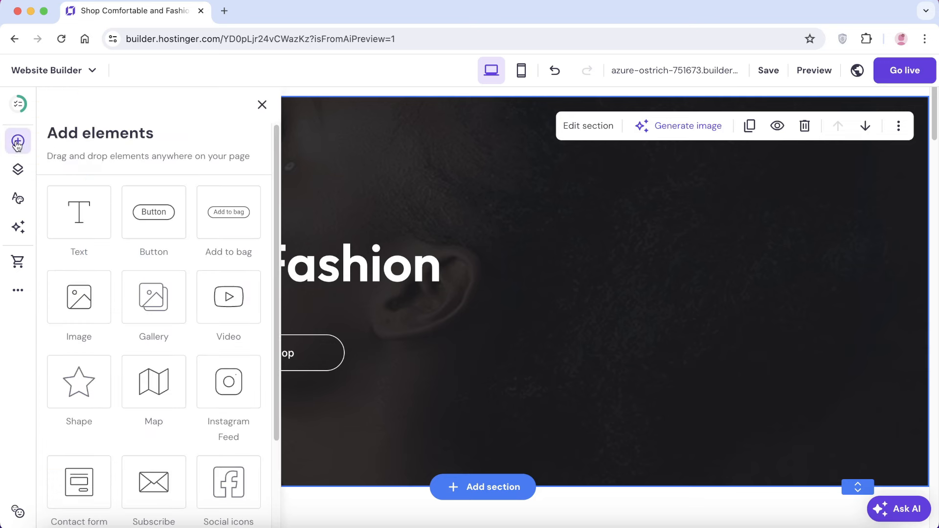
click(86, 232)
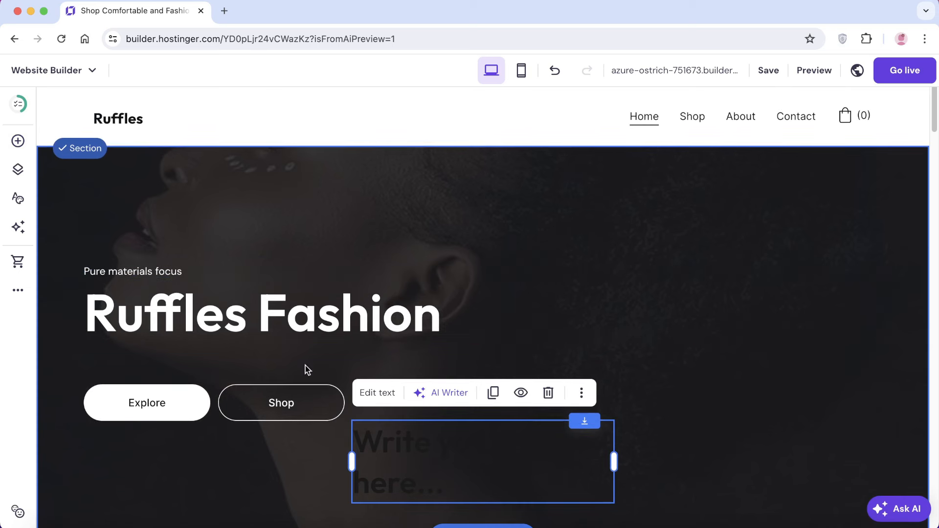
drag(618, 470, 753, 465)
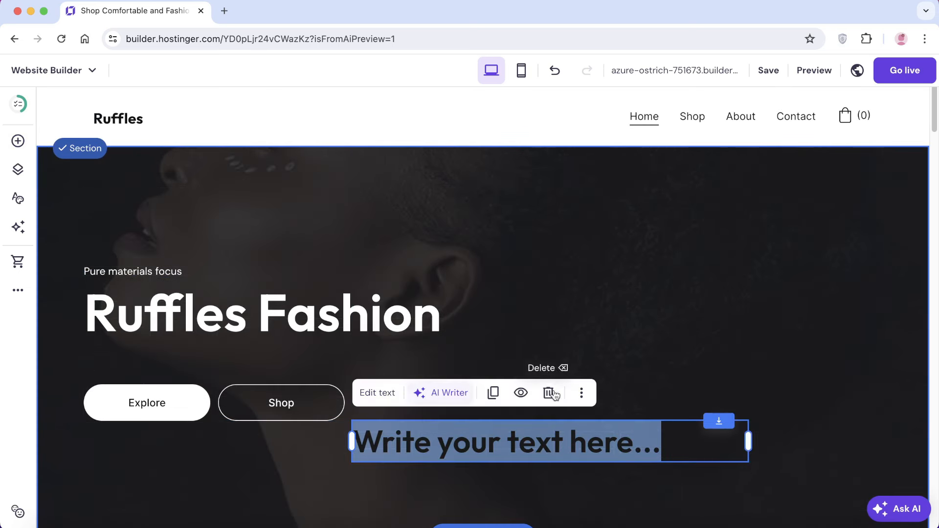
Format the new hero text element with the Paragraph 1 style and a white text color.
click(362, 396)
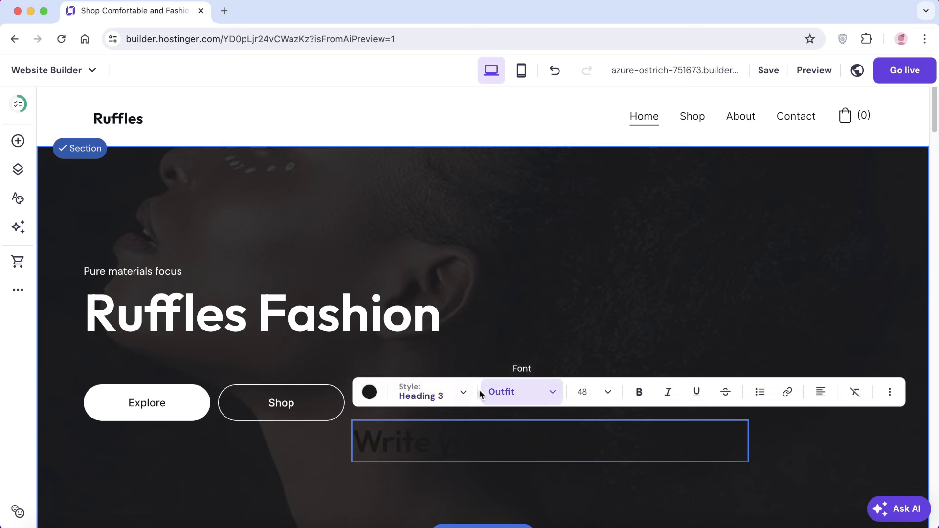
click(443, 394)
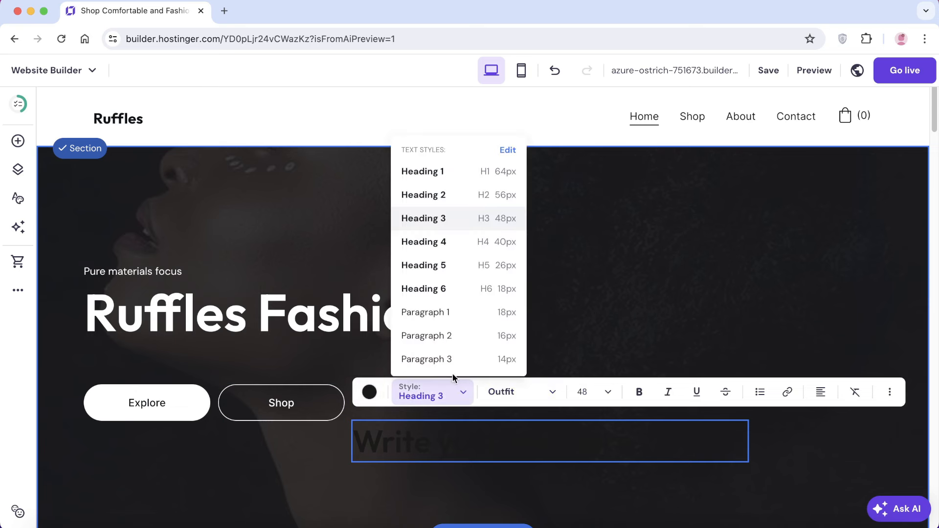
click(440, 323)
click(369, 392)
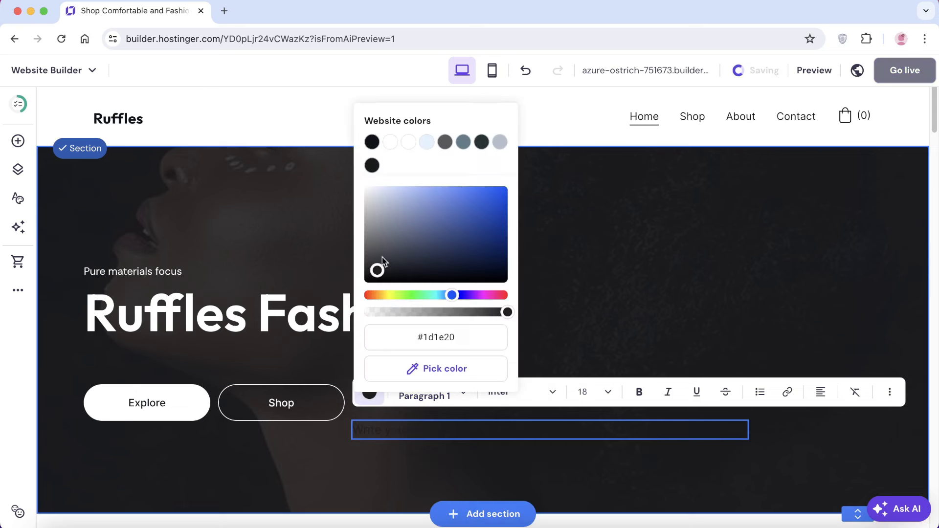
drag(381, 264, 352, 175)
click(560, 425)
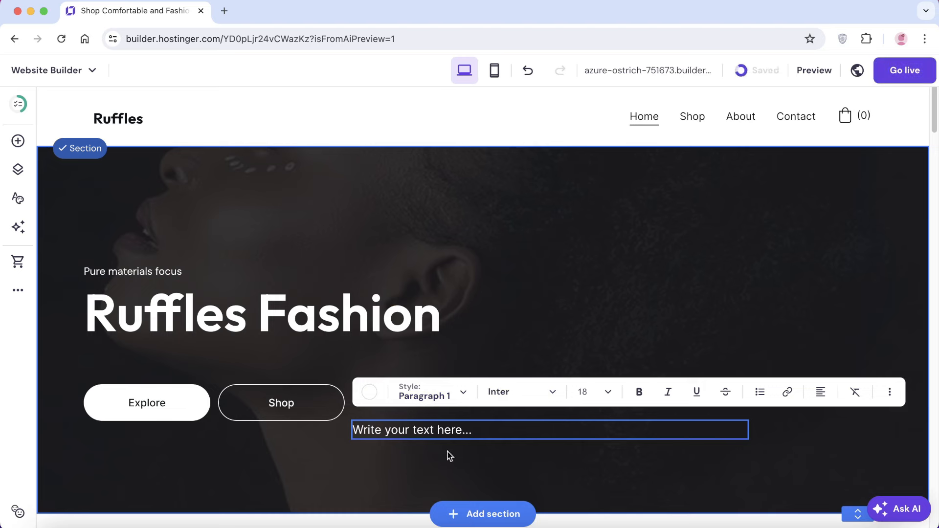
Move the text element between the Ruffles Fashion heading and the buttons, and replace its text with "Fashion for a lifetime.".
drag(429, 431, 169, 362)
click(168, 362)
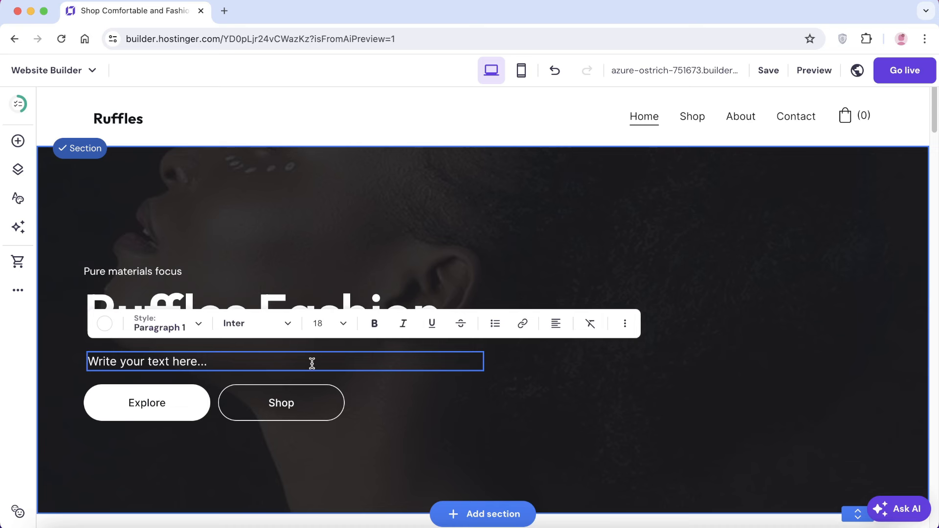
text(g)
drag(211, 365, 90, 368)
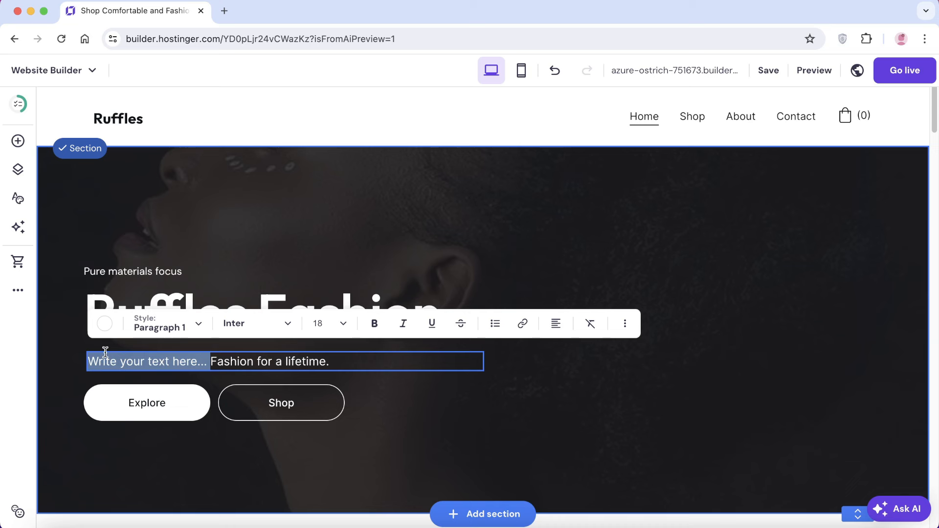
key(BackSpace)
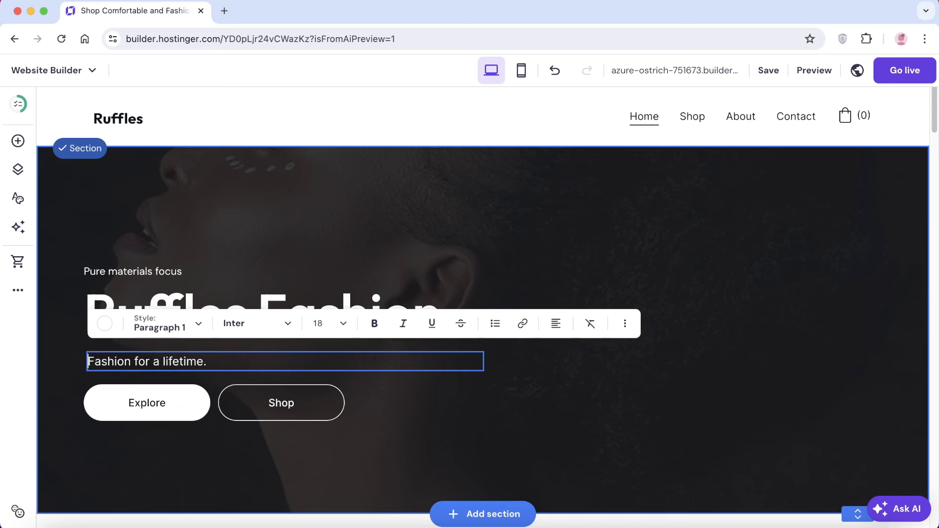
key(Escape)
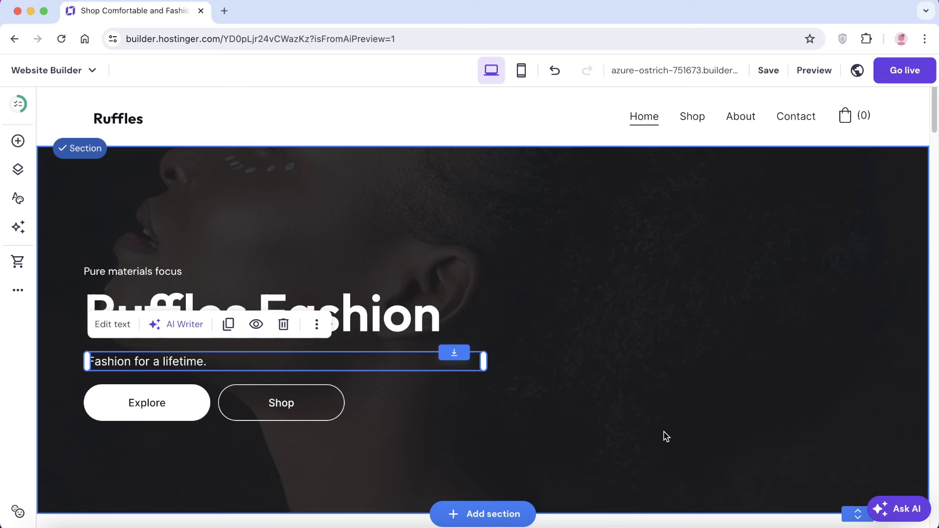
click(663, 431)
Move the "Comfortable Fashion" heading up and delete the "Pure Materials" label above it.
scroll(559, 366, down, 1)
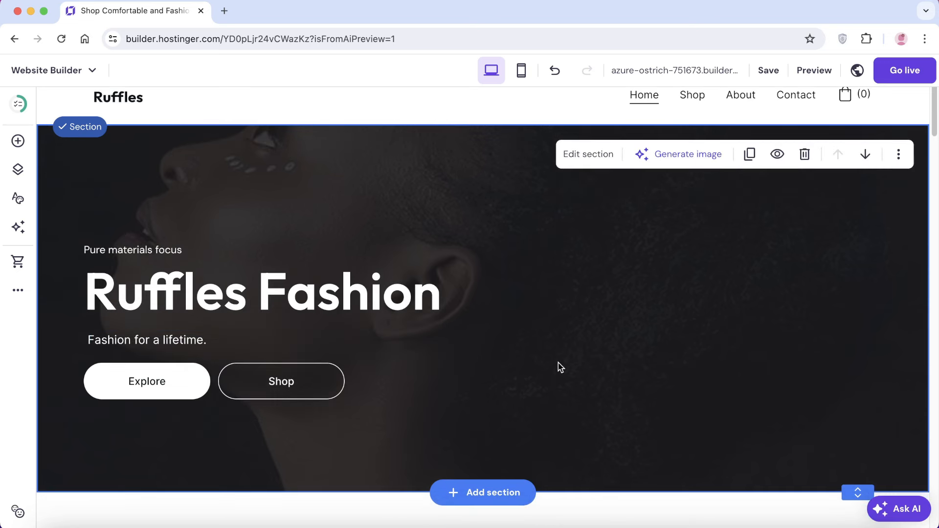
scroll(559, 366, down, 15)
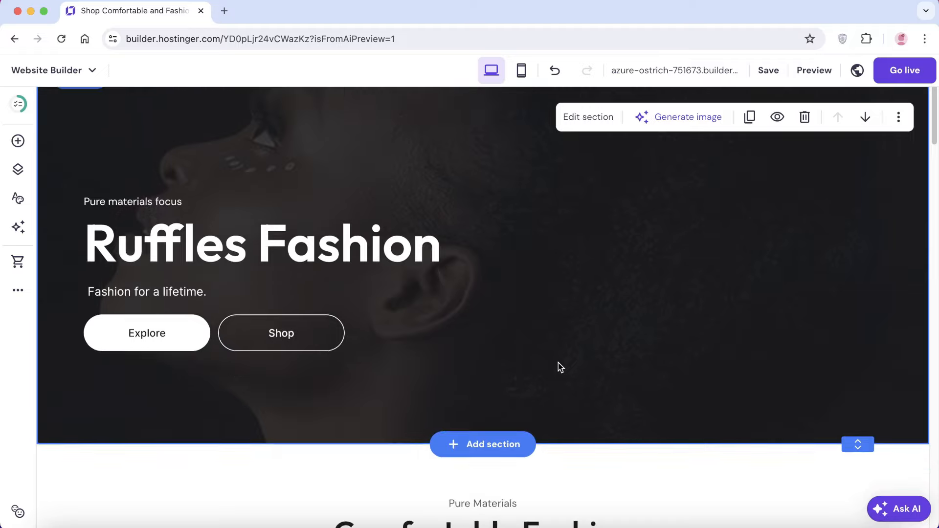
scroll(540, 390, down, 1)
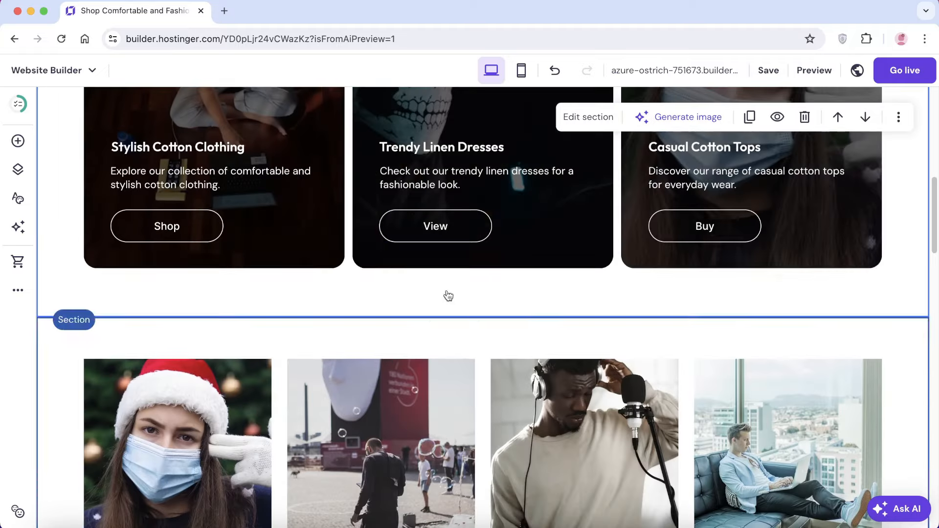
scroll(449, 232, up, 15)
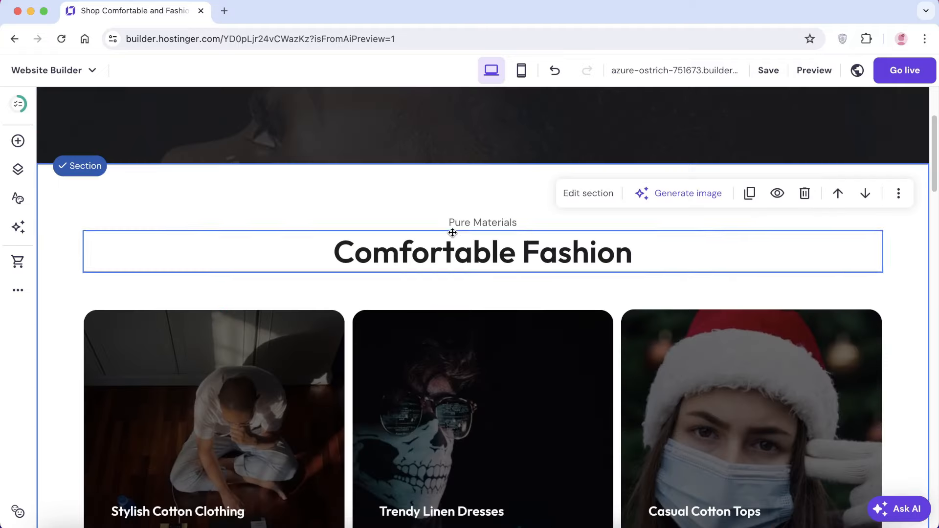
drag(648, 254, 683, 220)
click(513, 217)
key(Delete)
Move the three card images up beneath the "Comfortable Fashion" heading and align them in one row.
drag(521, 363, 527, 330)
drag(729, 430, 729, 362)
drag(107, 428, 137, 362)
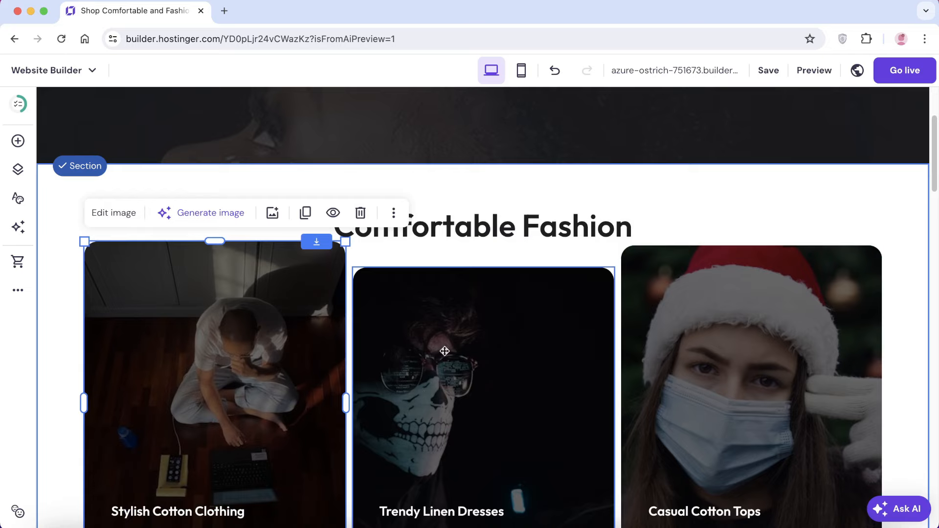
drag(445, 350, 442, 339)
scroll(656, 323, down, 2)
drag(218, 308, 217, 324)
click(709, 295)
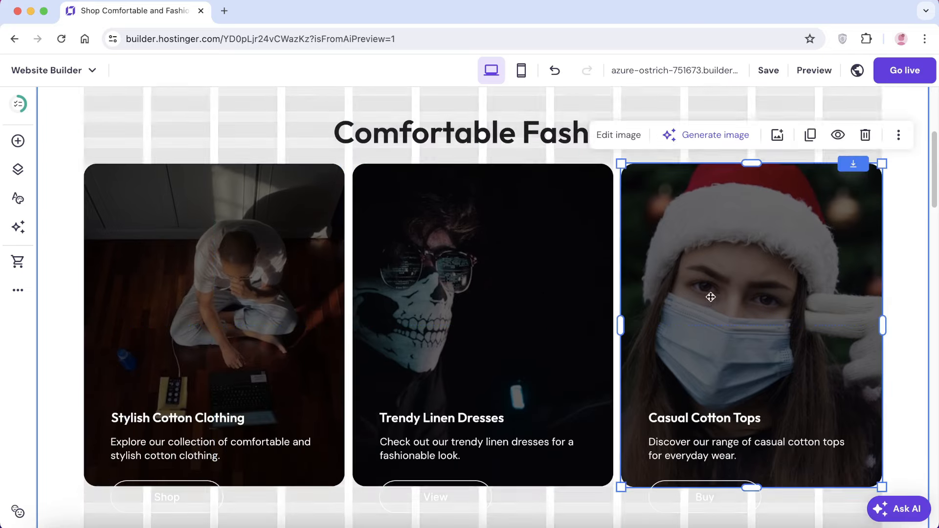
Move the Buy, View and Shop buttons up onto their card images, above the card titles.
scroll(694, 308, down, 3)
drag(714, 361, 712, 209)
drag(417, 357, 457, 195)
drag(713, 211, 744, 204)
drag(205, 350, 250, 186)
Open the AI Assistant chat to see what it offers, and close it.
scroll(390, 331, down, 3)
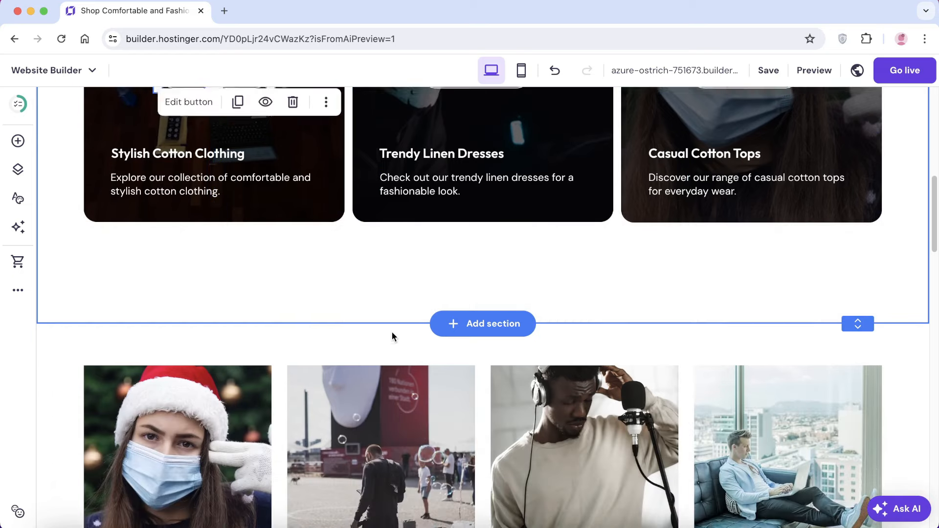
scroll(392, 332, down, 2)
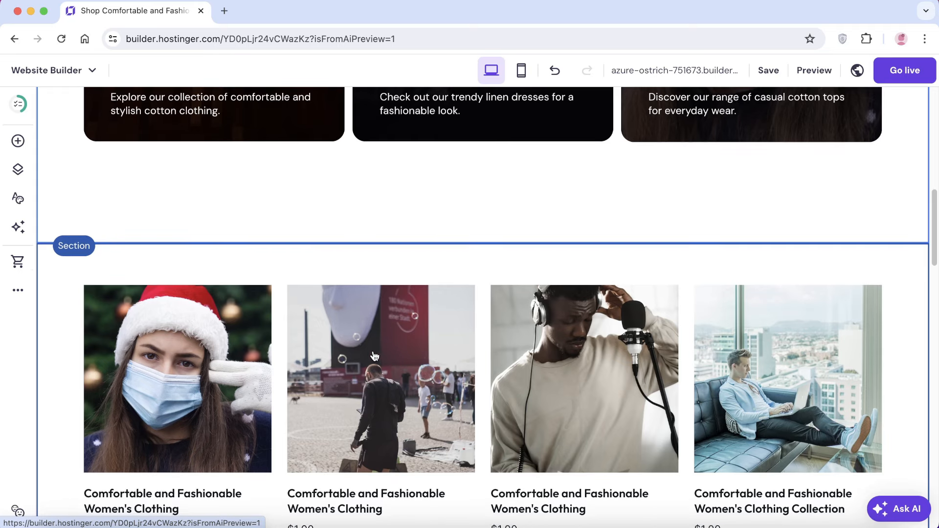
scroll(381, 348, down, 2)
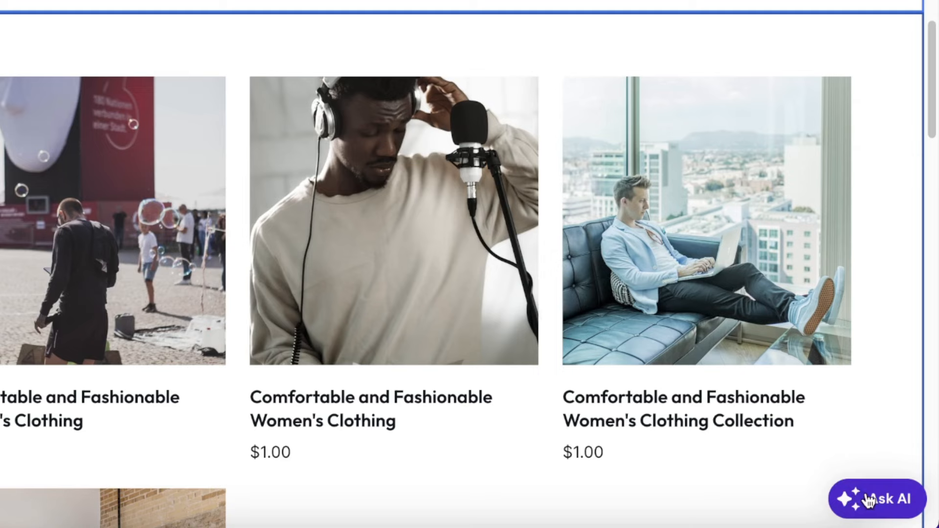
click(868, 500)
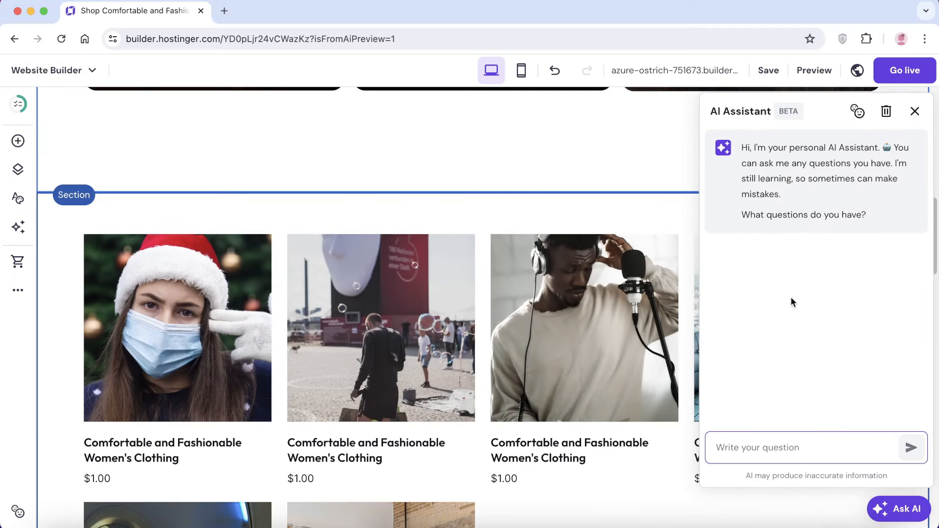
click(915, 112)
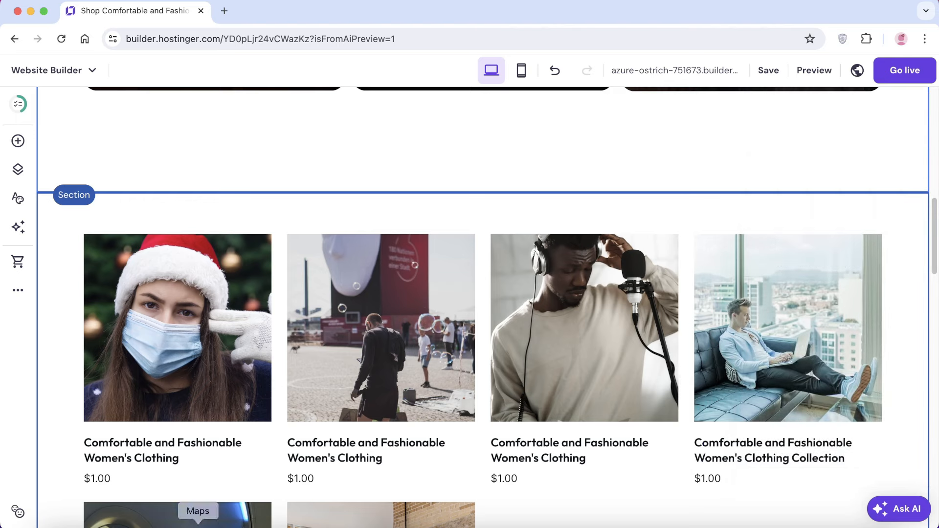
Review the site's main navigation, other pages and hidden pages in the page manager, and close it.
click(17, 170)
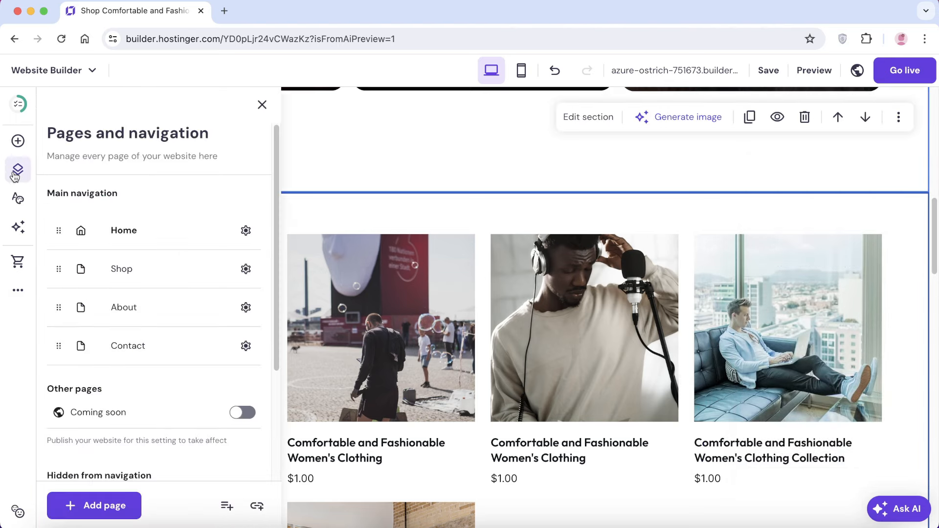
scroll(165, 349, down, 3)
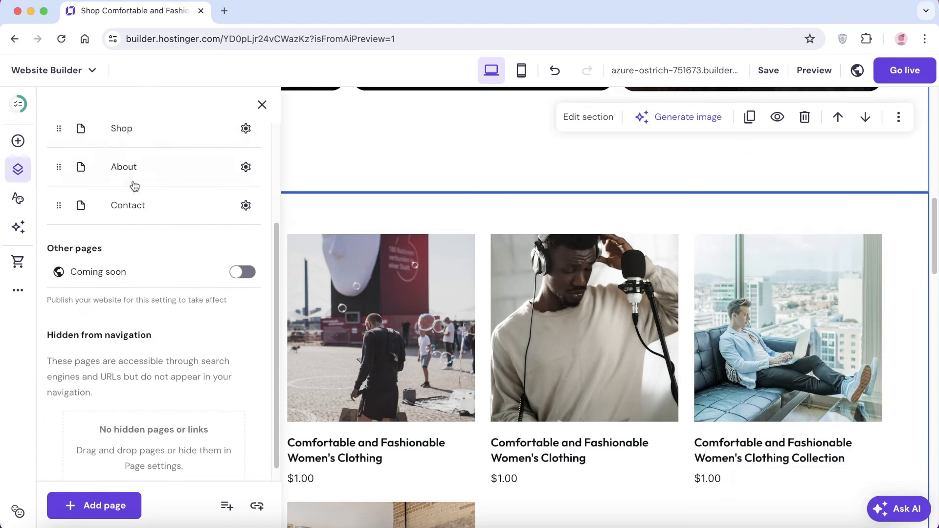
click(262, 106)
scroll(509, 313, down, 3)
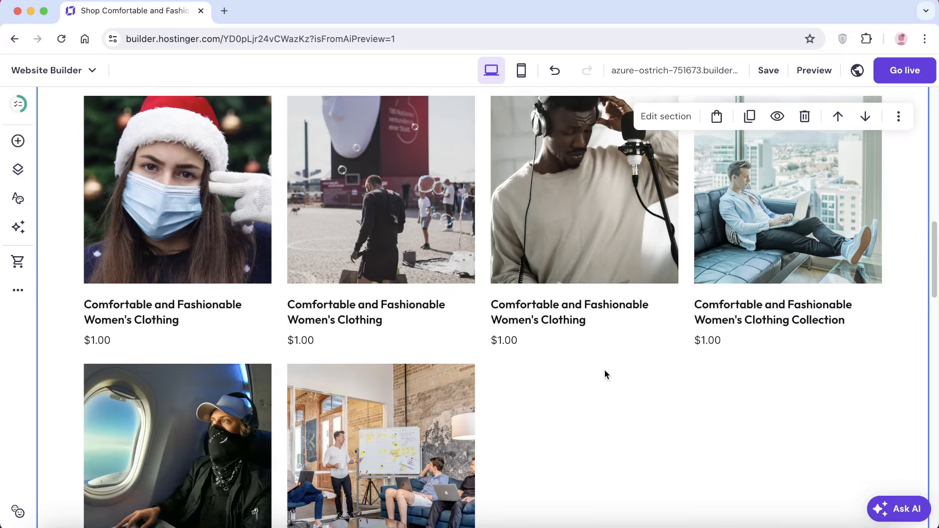
Reopen the AI Assistant beside the product section and close it without asking a question.
click(904, 512)
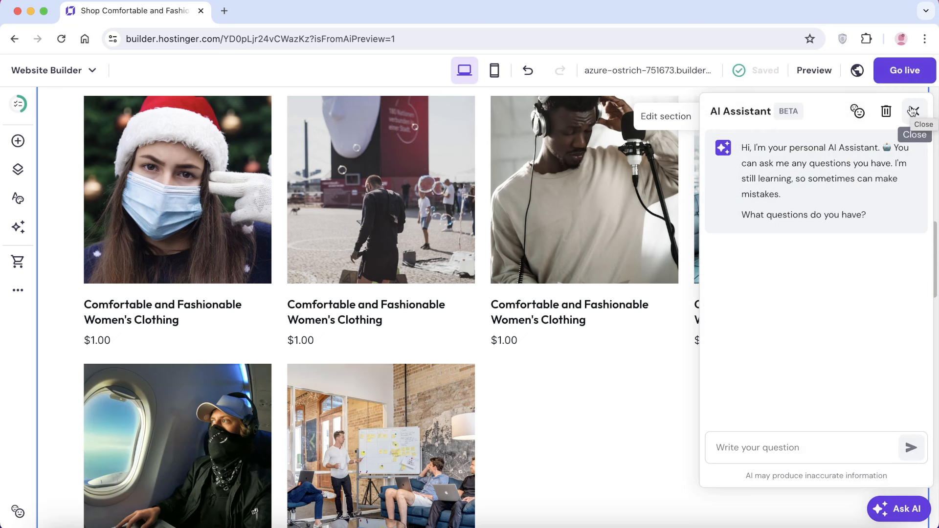
click(913, 112)
scroll(490, 316, up, 5)
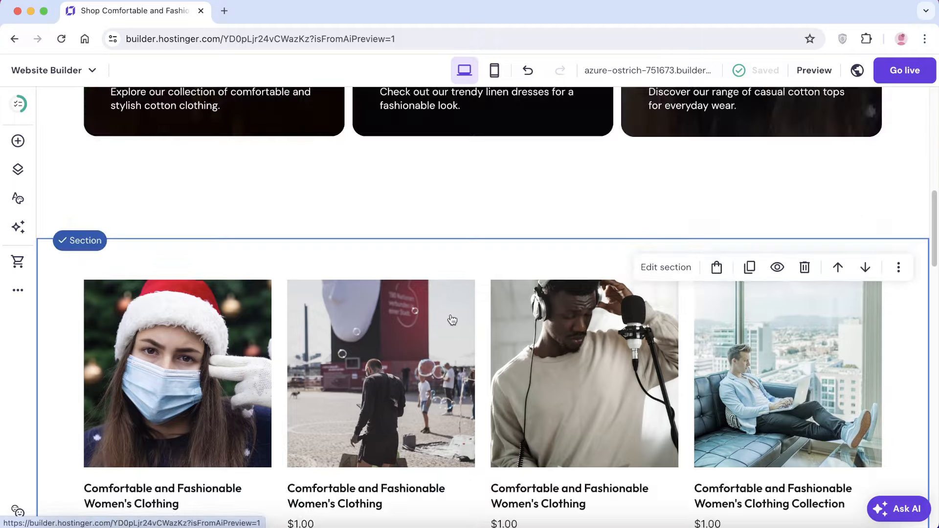
Ask the AI Assistant "where do i add my logo".
scroll(218, 298, up, 3)
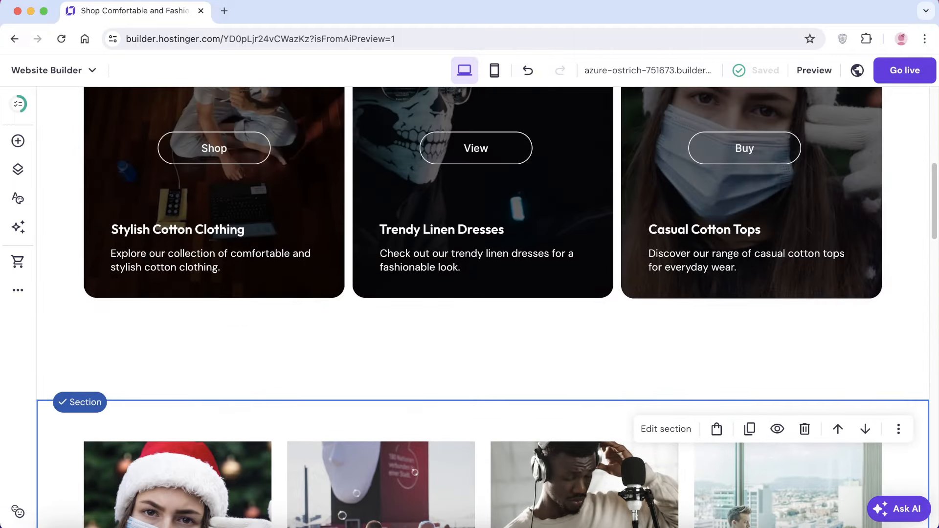
click(898, 510)
click(903, 511)
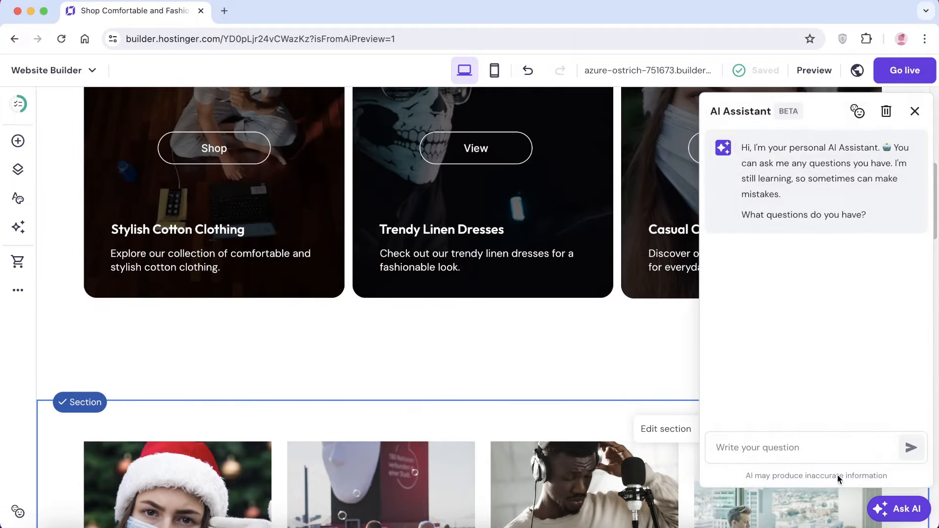
click(783, 446)
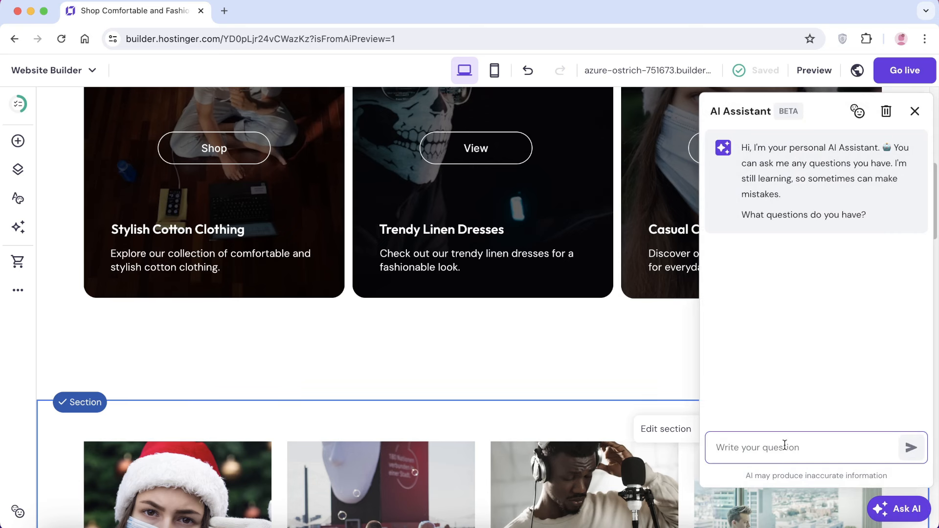
text(ehe)
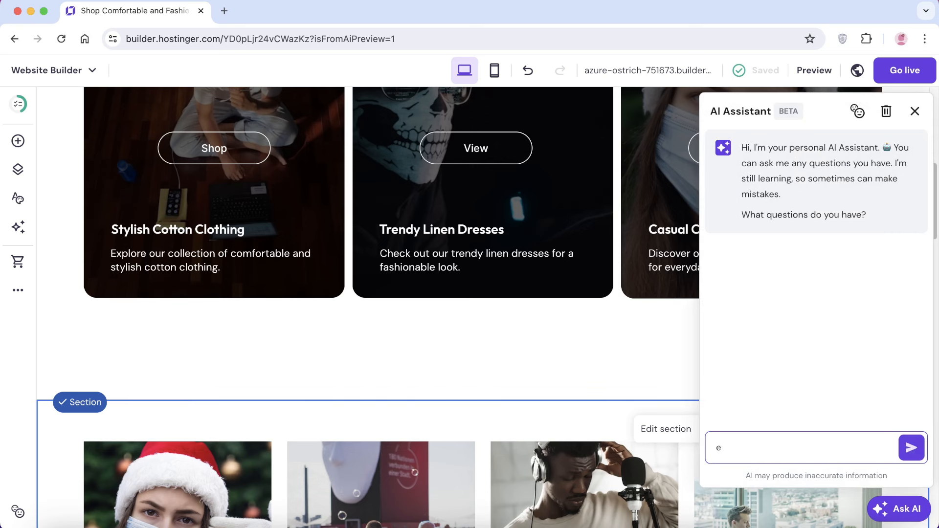
key(BackSpace)
text(where do i add my logo)
key(Return)
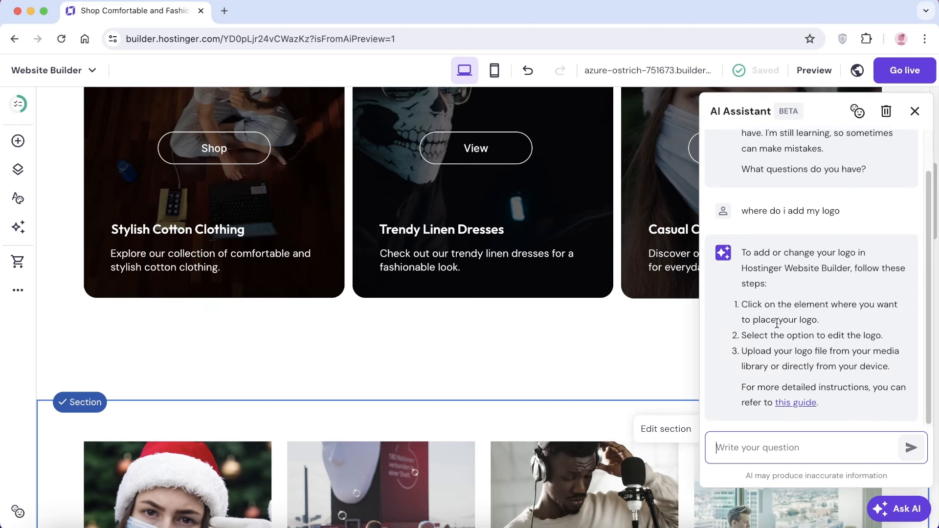
Look through the page elements available to add, and close the list without adding any.
click(19, 142)
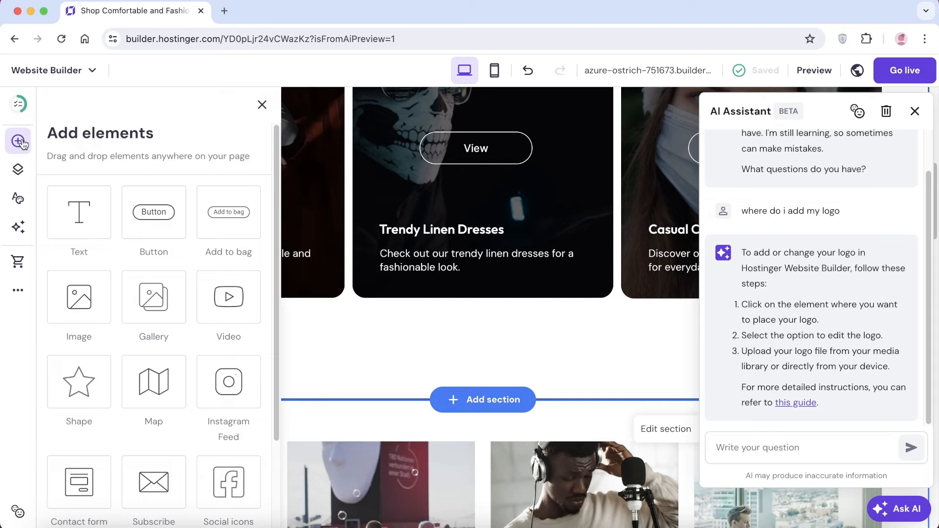
scroll(157, 317, down, 3)
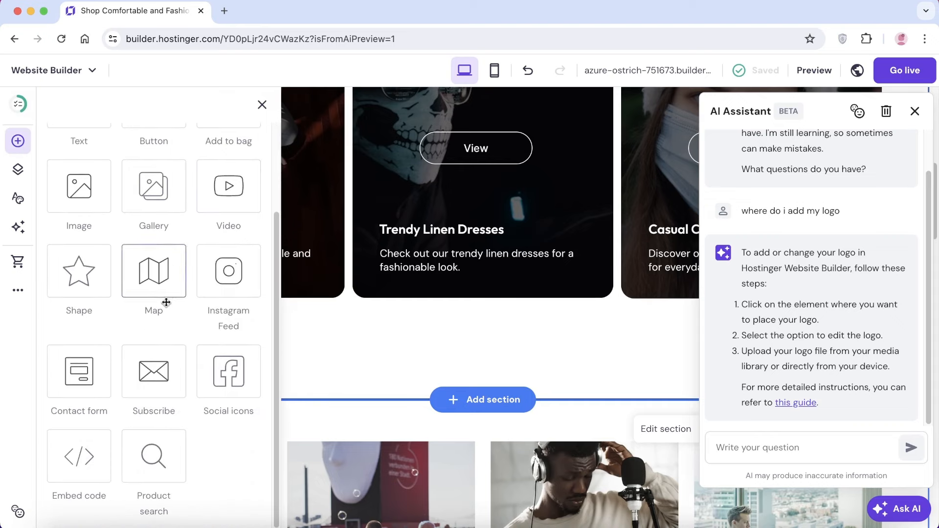
scroll(394, 304, up, 10)
click(261, 105)
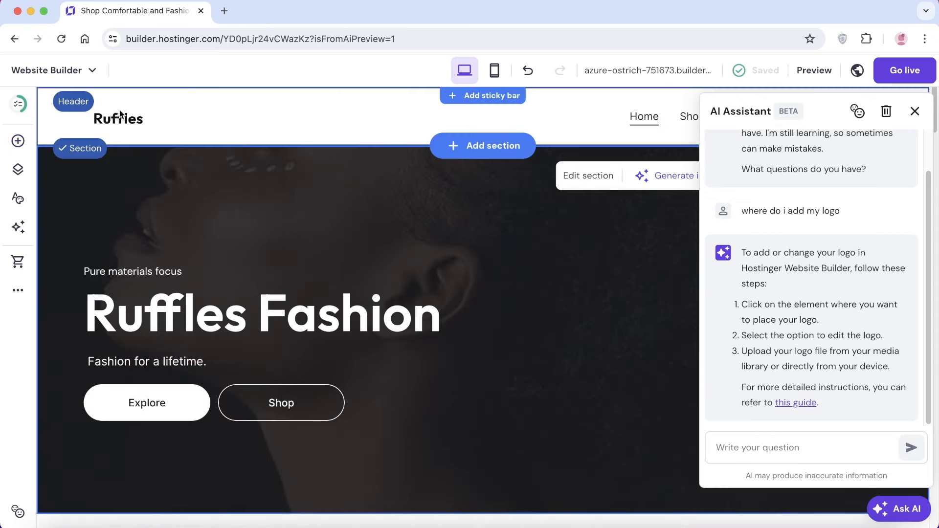
Open the Ruffles header logo's settings and its replacement image library, and close both without replacing the logo.
click(120, 115)
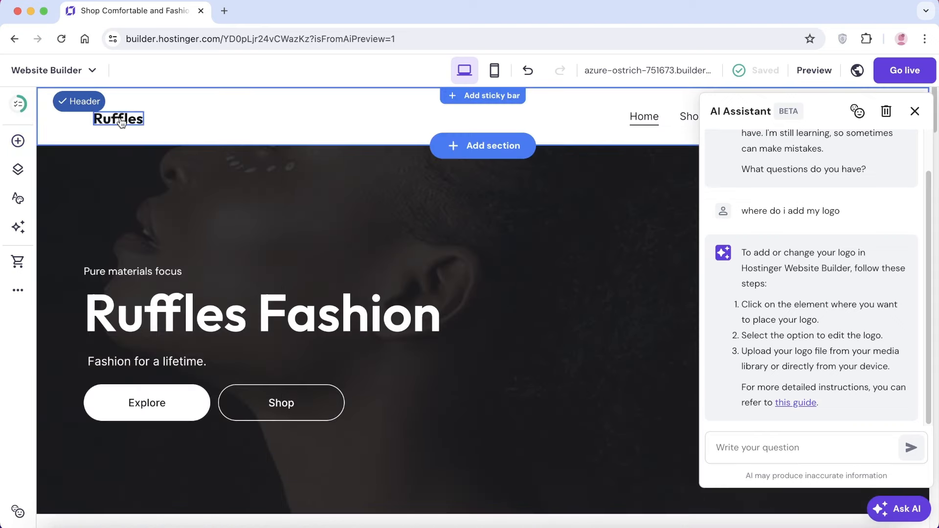
click(915, 111)
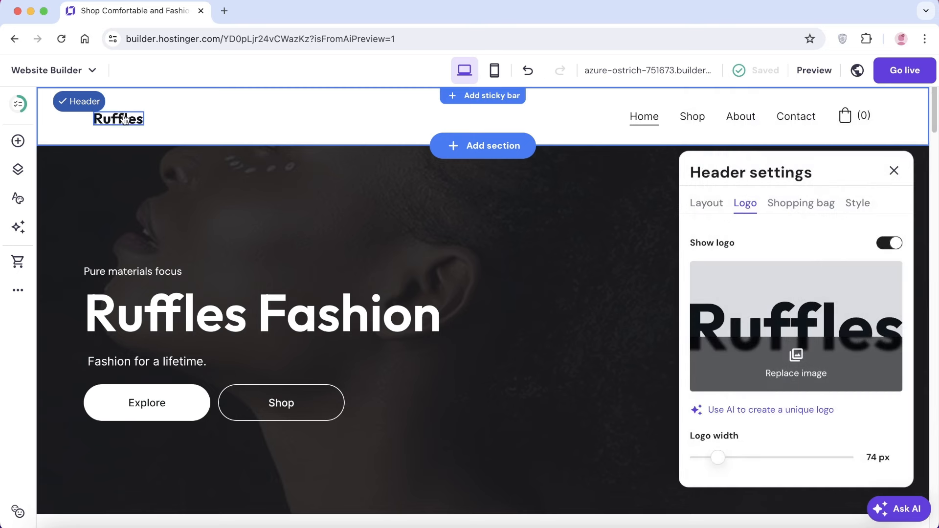
click(807, 366)
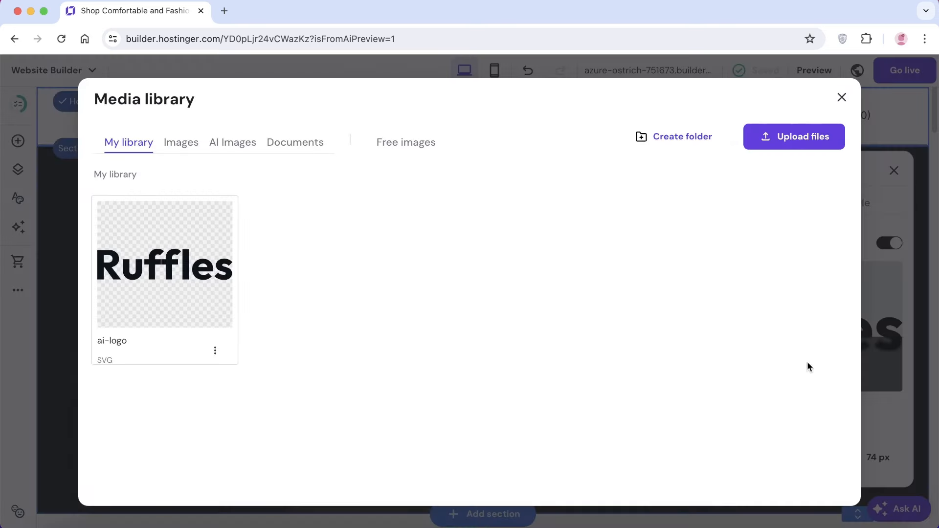
click(839, 99)
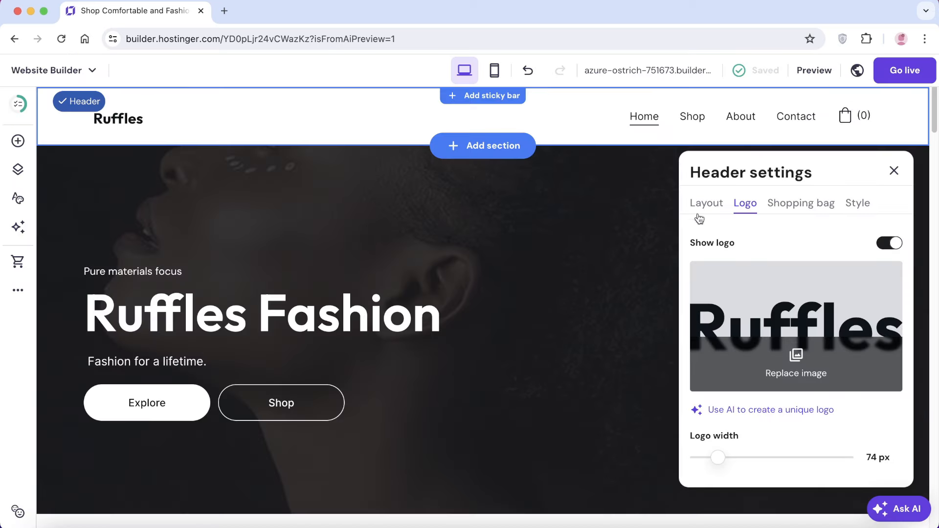
click(667, 258)
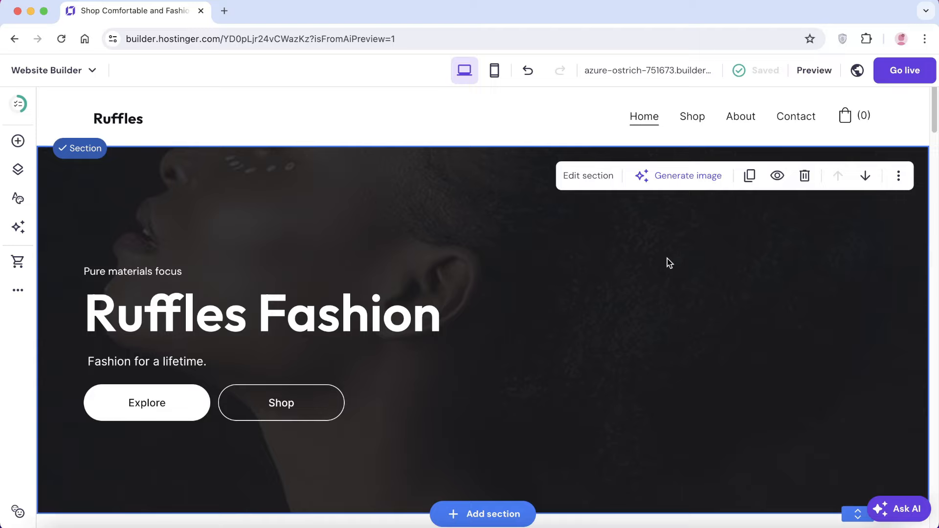
Place a gallery element on the page beside the Comfortable Fashion heading.
scroll(669, 264, down, 7)
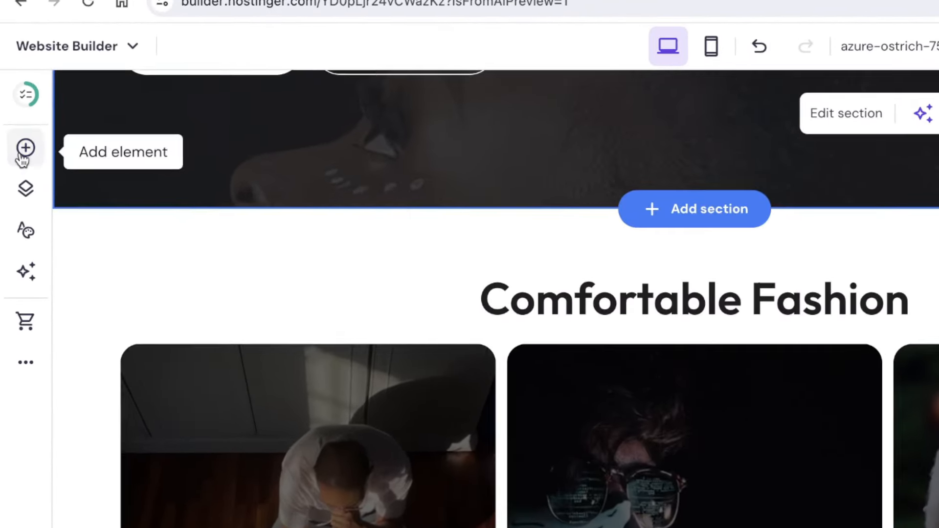
click(18, 142)
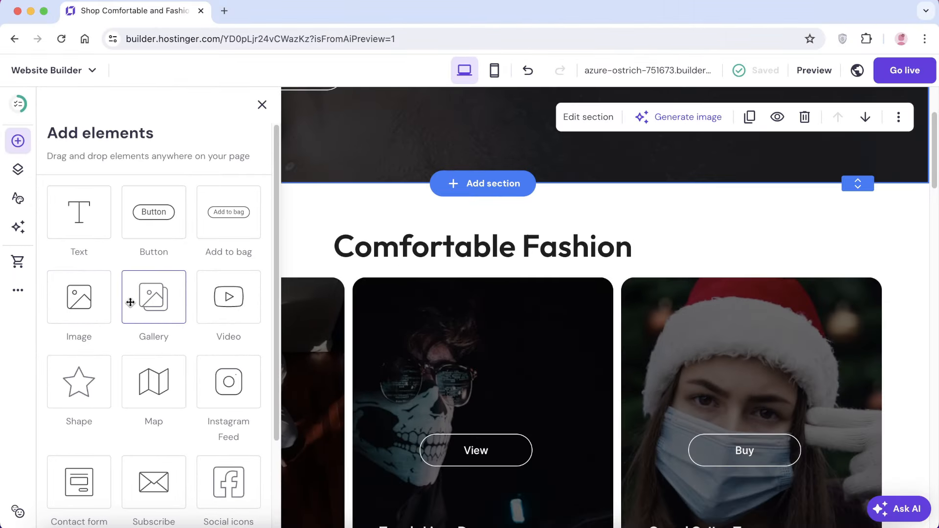
drag(158, 295, 484, 225)
scroll(472, 233, up, 2)
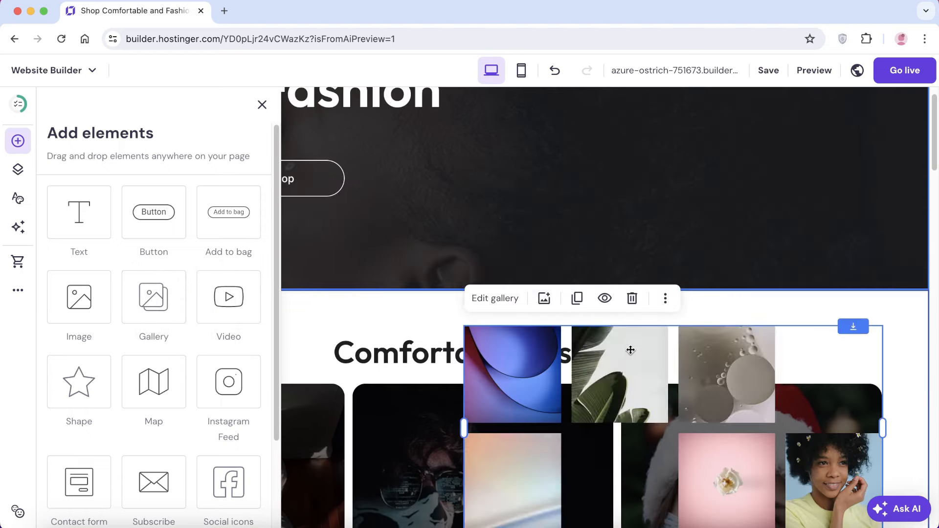
scroll(440, 240, down, 6)
click(346, 183)
scroll(337, 186, up, 4)
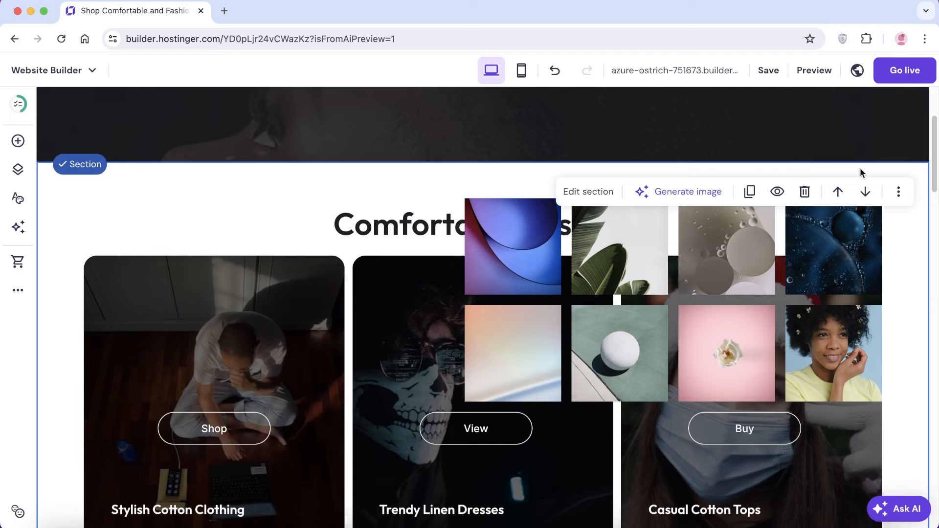
Insert a blank section between the hero banner and the Comfortable Fashion section.
drag(540, 275, 522, 258)
scroll(479, 254, up, 3)
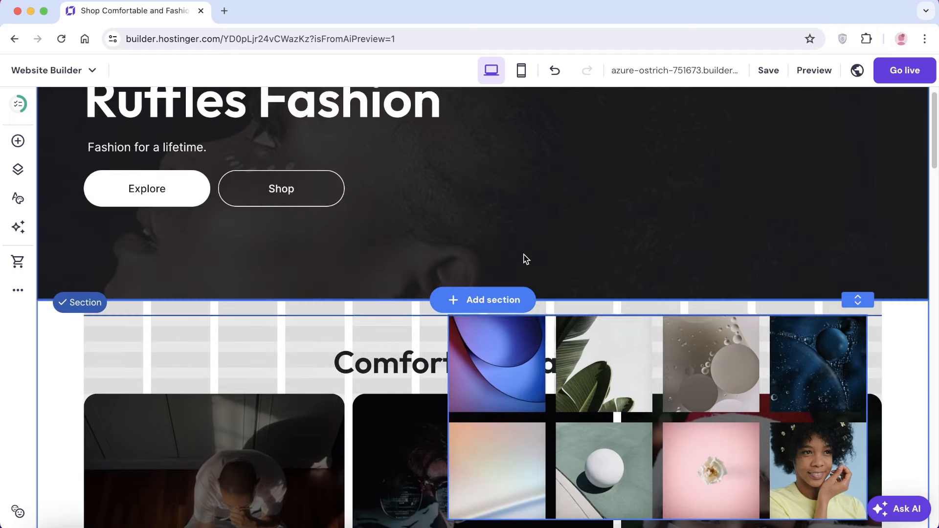
click(460, 303)
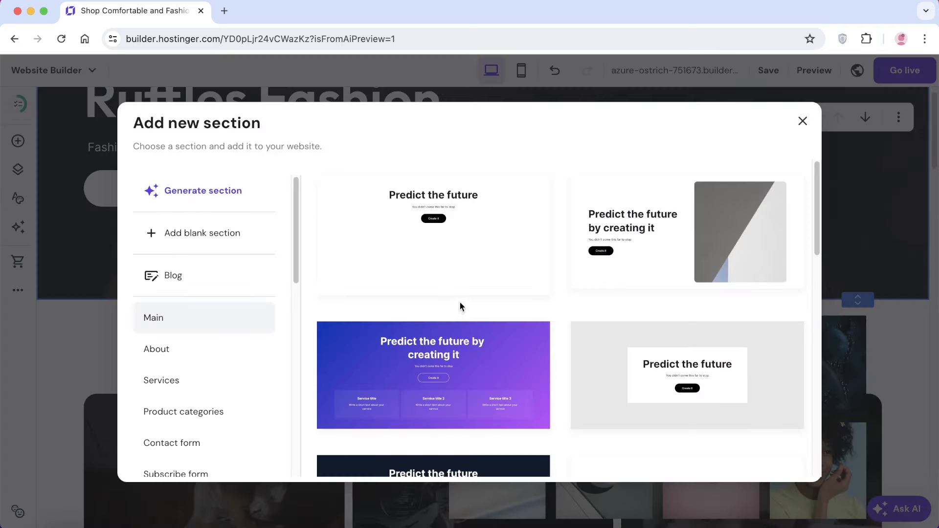
click(198, 231)
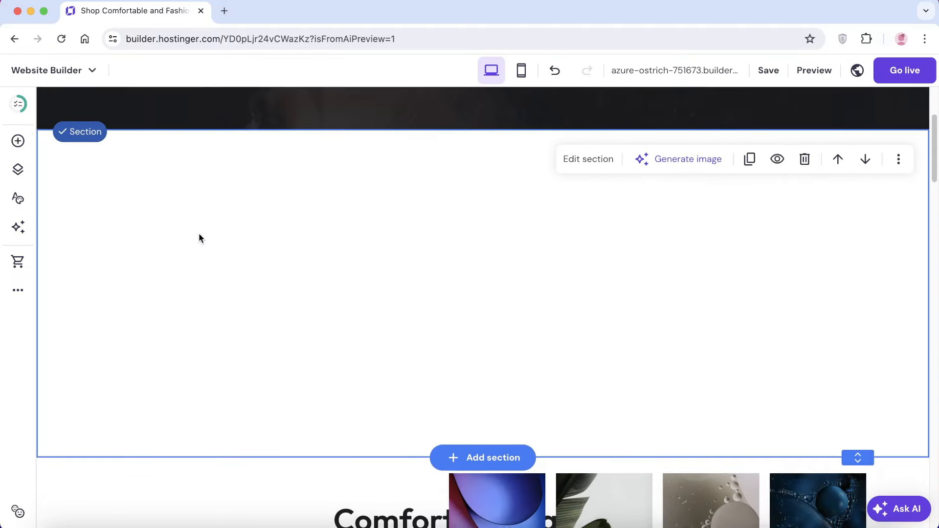
Move the gallery from the Comfortable Fashion section up into the blank section.
scroll(198, 233, down, 5)
drag(614, 371, 555, 119)
scroll(578, 294, up, 3)
scroll(585, 166, up, 3)
Enlarge the gallery to fill the blank section's height and position it roughly in the middle of the section.
drag(586, 292, 283, 227)
click(282, 226)
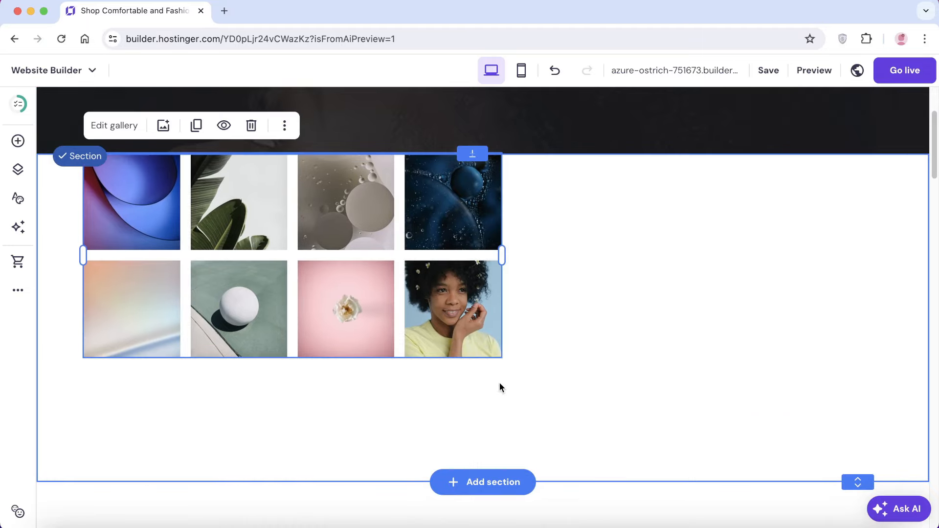
drag(502, 357, 735, 327)
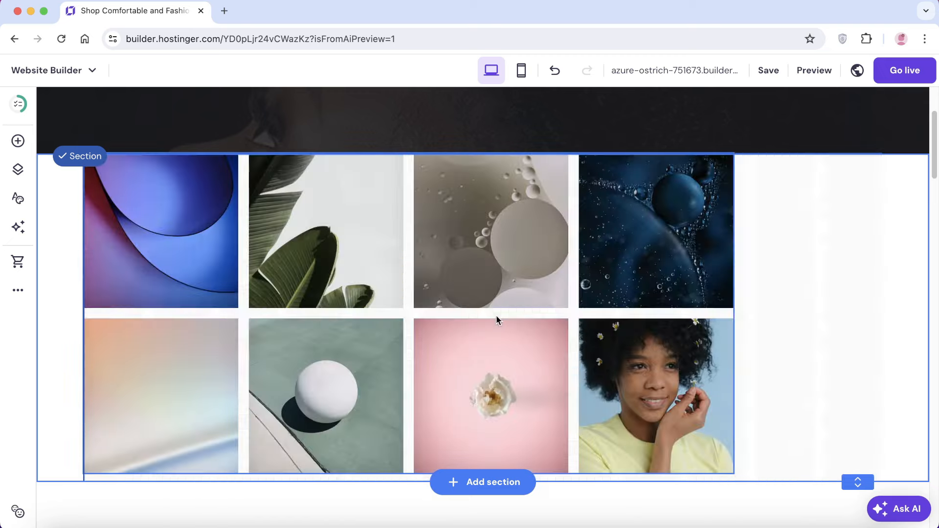
drag(496, 315, 576, 321)
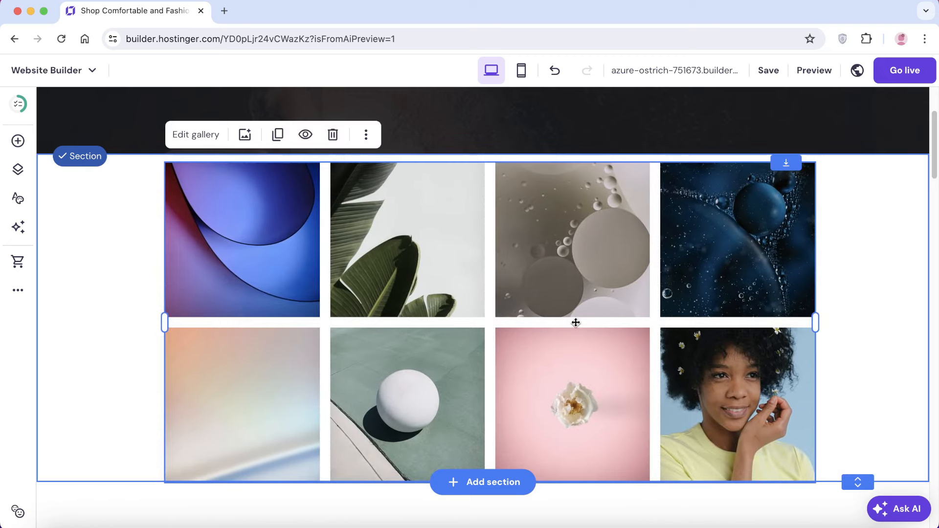
Set the gallery's grid layout to 4 items per row with a 14 px gap between photos.
click(200, 136)
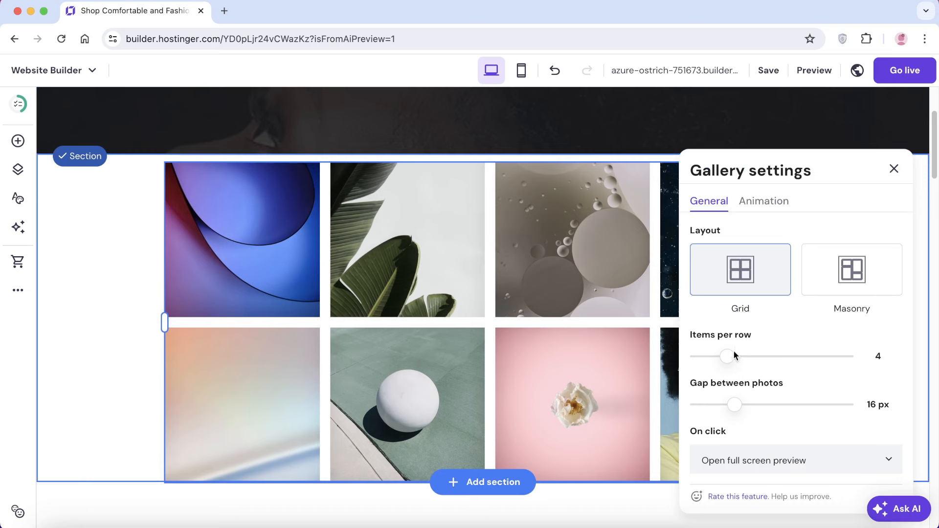
mouse_move(732, 356)
mouse_down()
mouse_move(716, 353)
mouse_move(767, 353)
mouse_move(738, 346)
mouse_up()
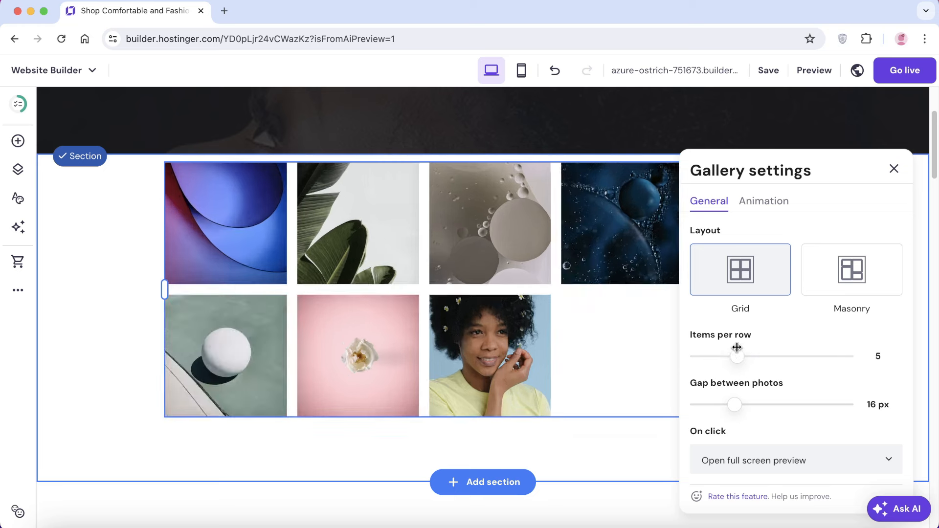
mouse_move(734, 402)
mouse_down()
mouse_move(714, 401)
mouse_move(851, 390)
mouse_move(724, 398)
mouse_move(732, 401)
mouse_up()
mouse_move(734, 356)
mouse_down()
mouse_move(754, 355)
mouse_move(727, 356)
mouse_up()
scroll(741, 348, down, 2)
scroll(743, 353, up, 3)
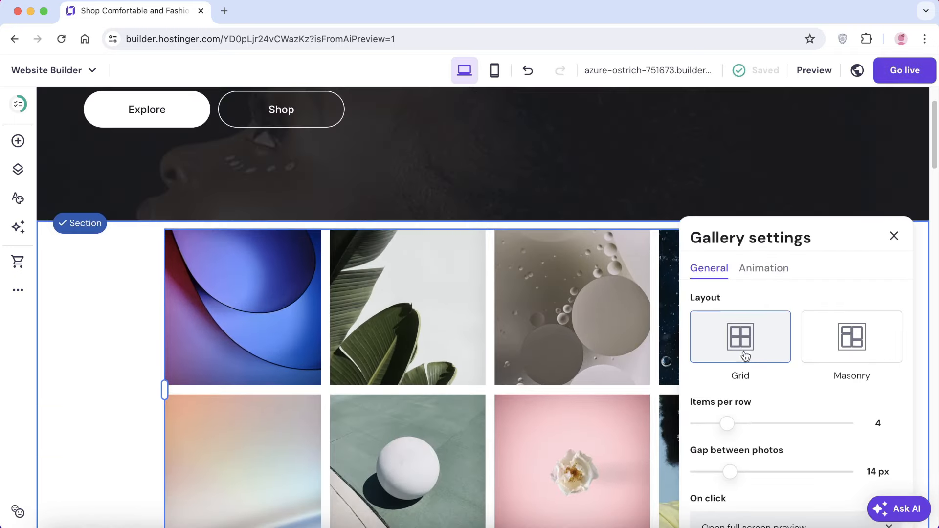
Nudge the gallery slightly down within its section and close the gallery settings.
scroll(228, 268, down, 1)
drag(227, 265, 306, 307)
scroll(467, 277, down, 2)
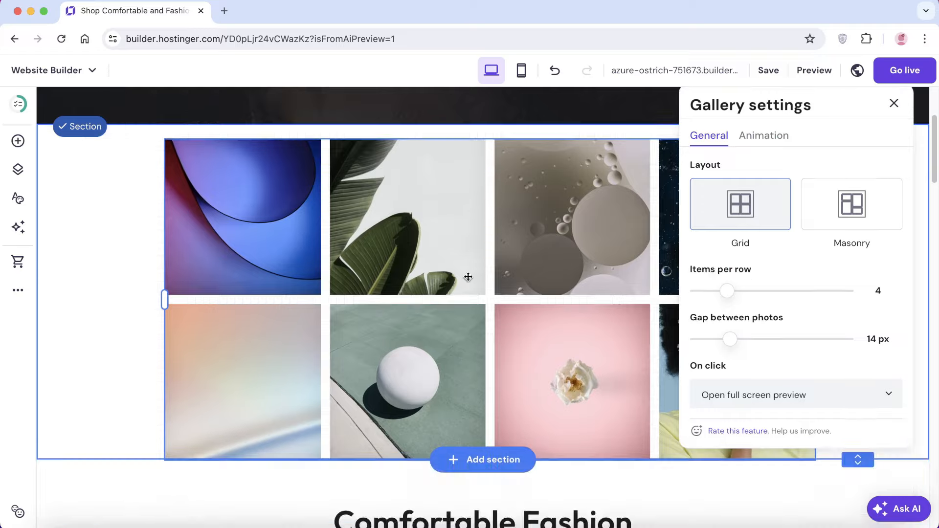
scroll(817, 300, up, 1)
click(894, 119)
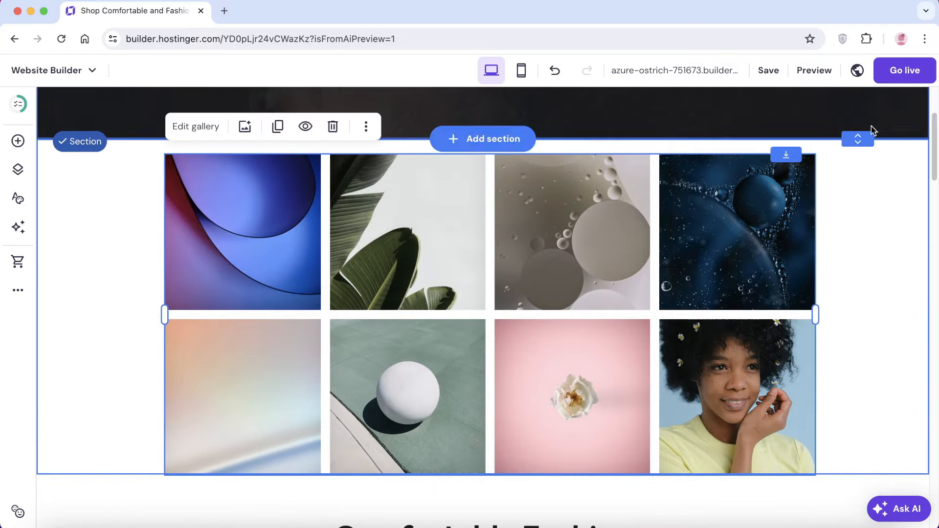
Delete all eight placeholder images from the gallery.
click(244, 127)
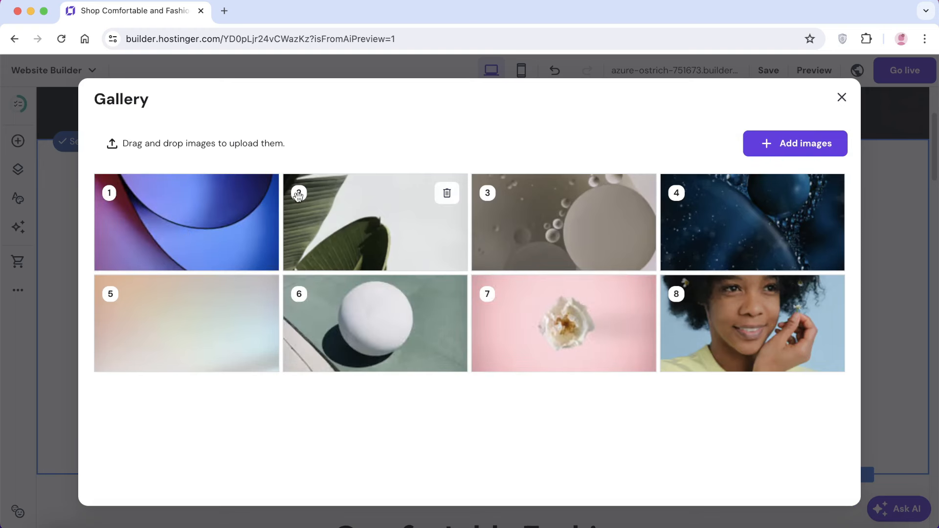
click(264, 194)
click(266, 195)
click(259, 194)
click(258, 194)
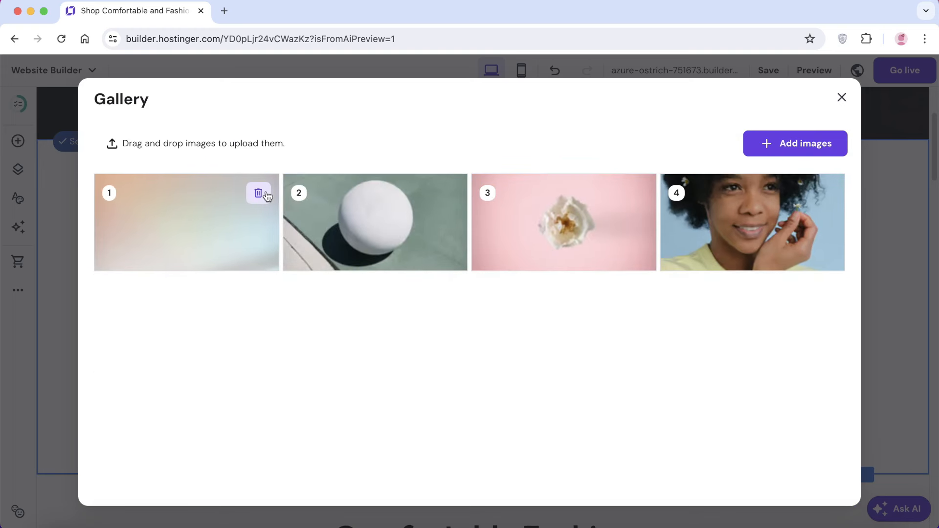
click(259, 194)
click(259, 194)
click(258, 194)
click(259, 194)
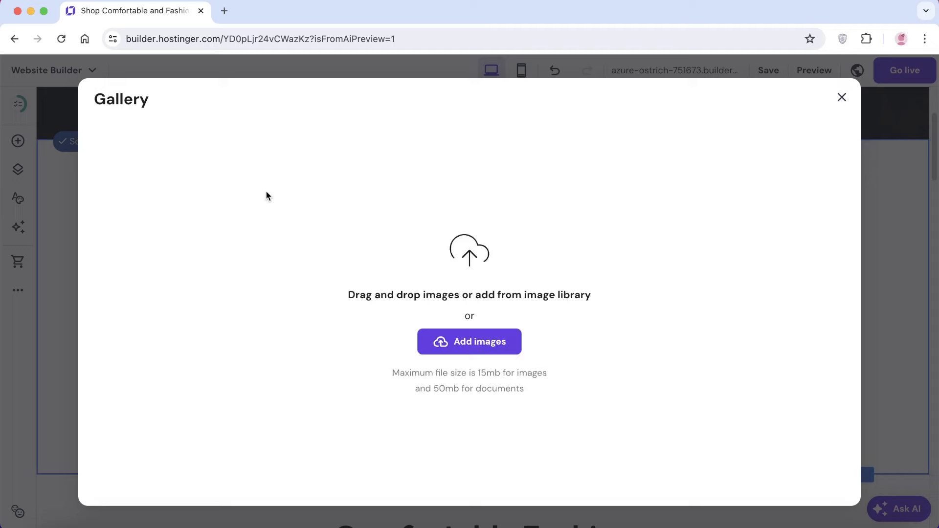
Add a free stock photo from the media library to the emptied gallery.
click(492, 345)
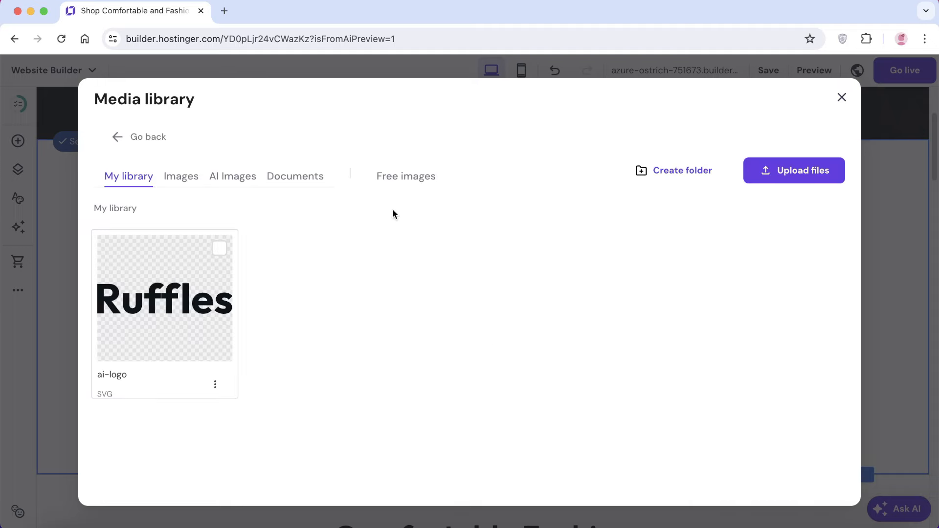
click(403, 186)
click(358, 353)
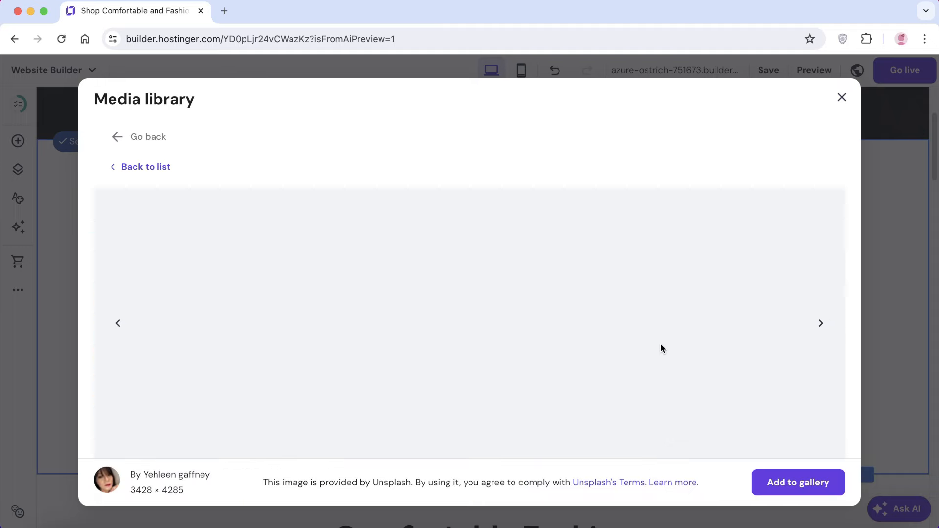
click(802, 483)
Add another free stock photo, of a woman in a wide straw hat, to the gallery.
click(777, 144)
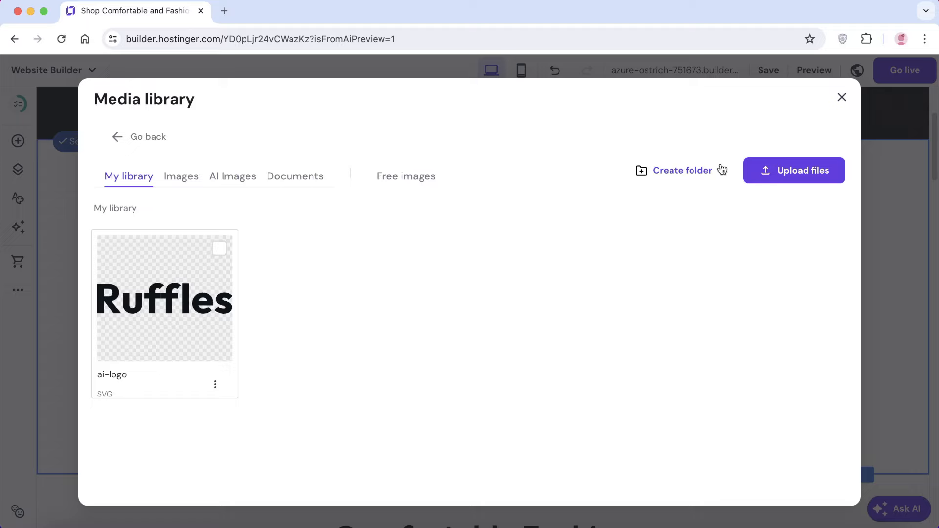
click(389, 179)
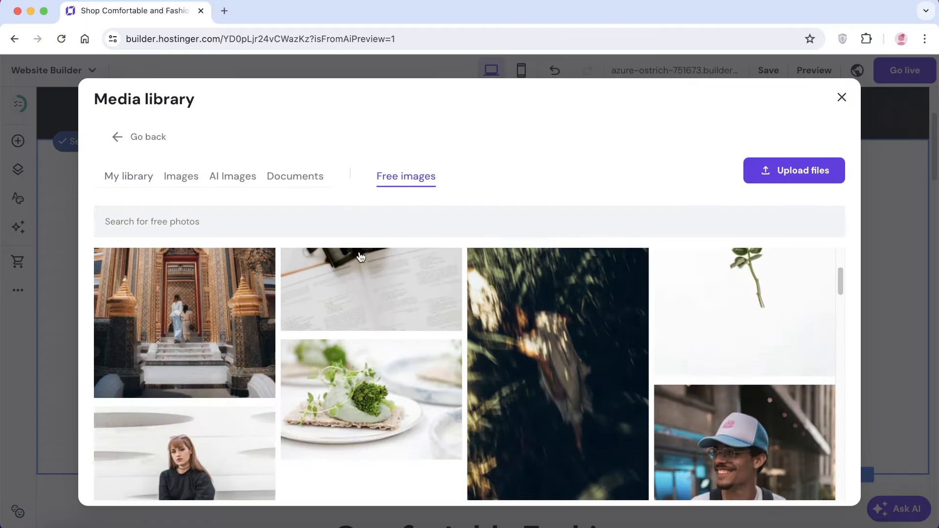
scroll(562, 342, down, 10)
click(169, 293)
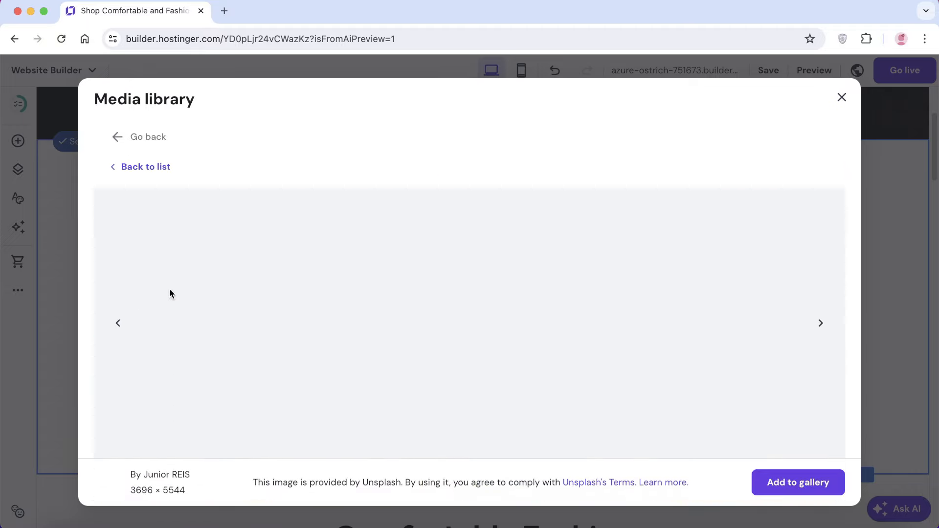
click(792, 483)
Search the free images for "model" and add the woman's portrait with the purple background to the gallery.
click(745, 143)
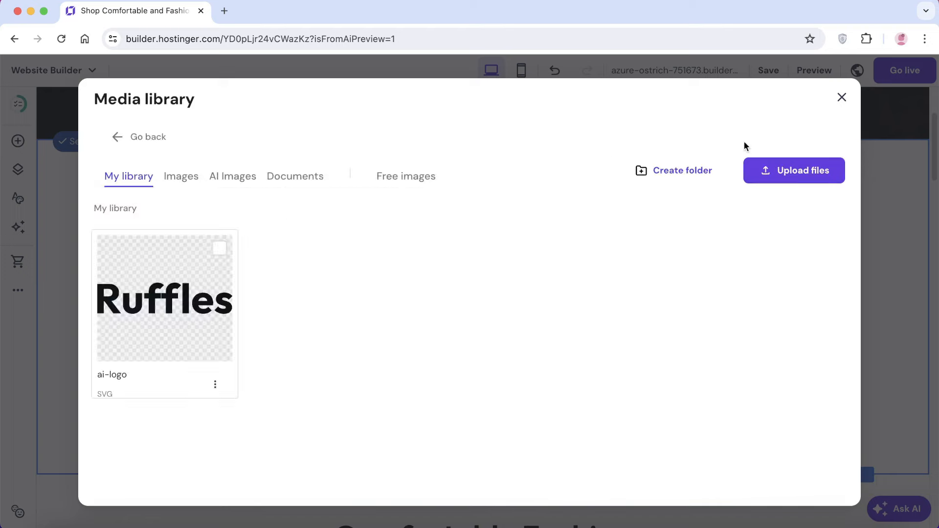
click(430, 176)
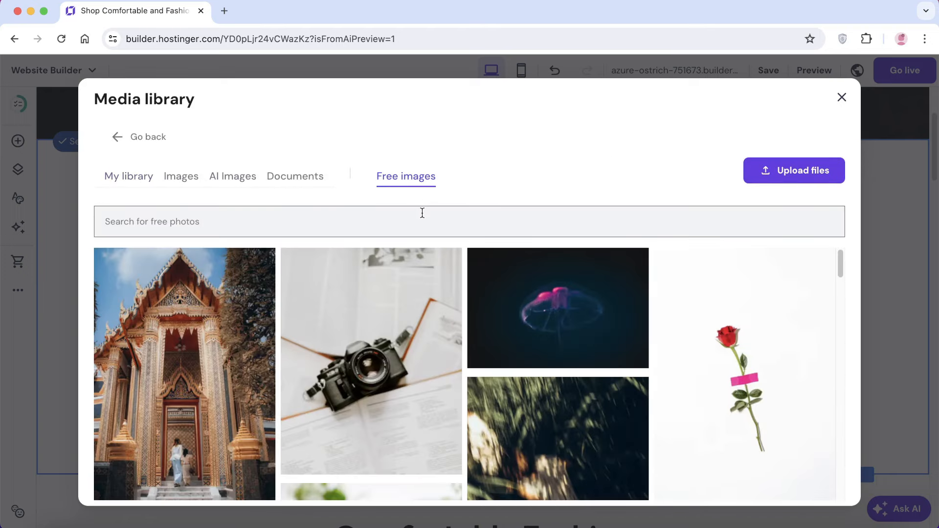
click(422, 213)
text(model)
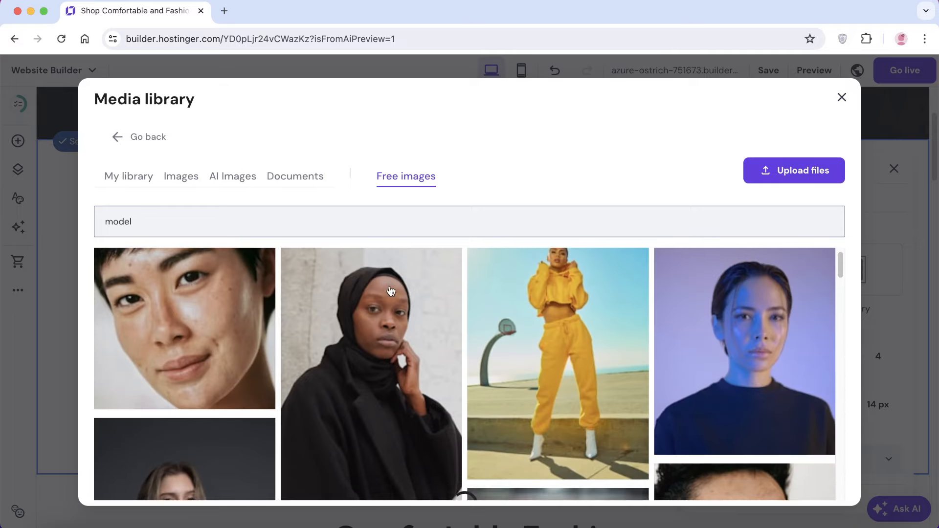
click(735, 338)
click(802, 483)
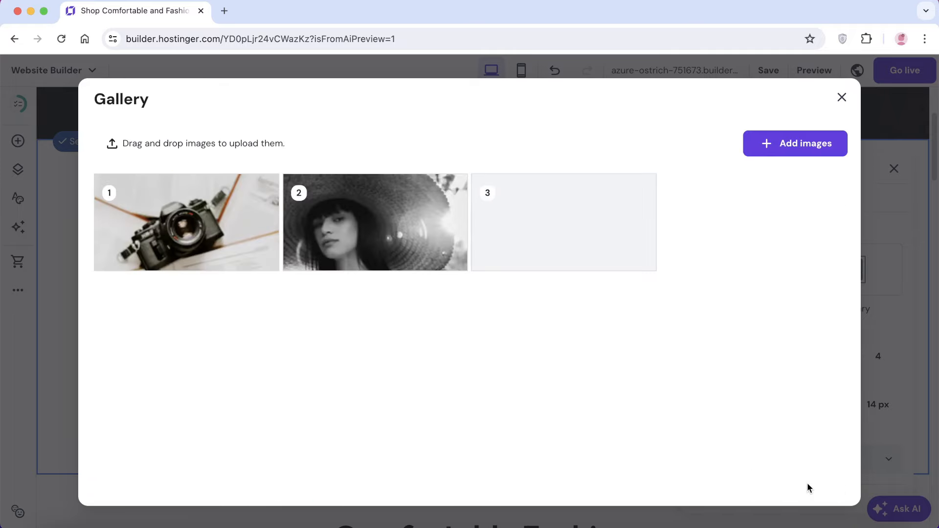
click(842, 99)
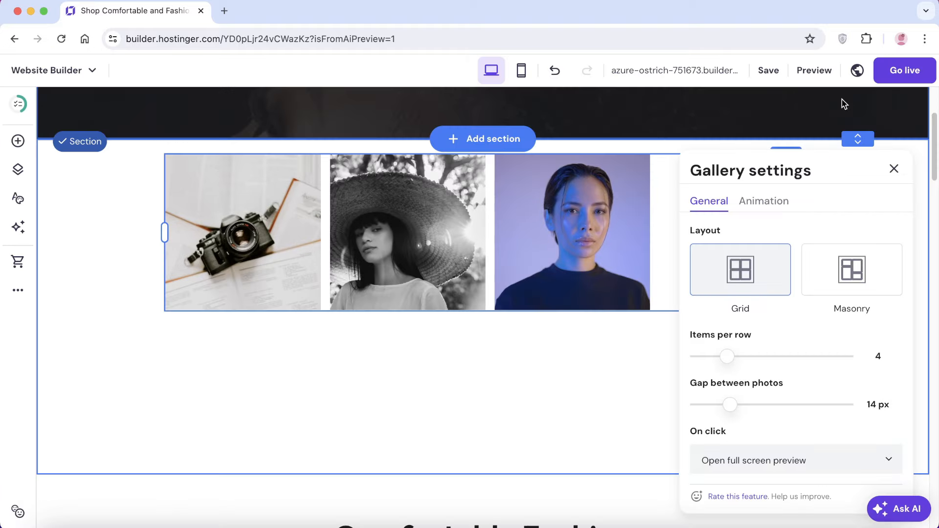
Close the gallery settings and move the gallery so its three photos sit near the middle of the section.
click(894, 169)
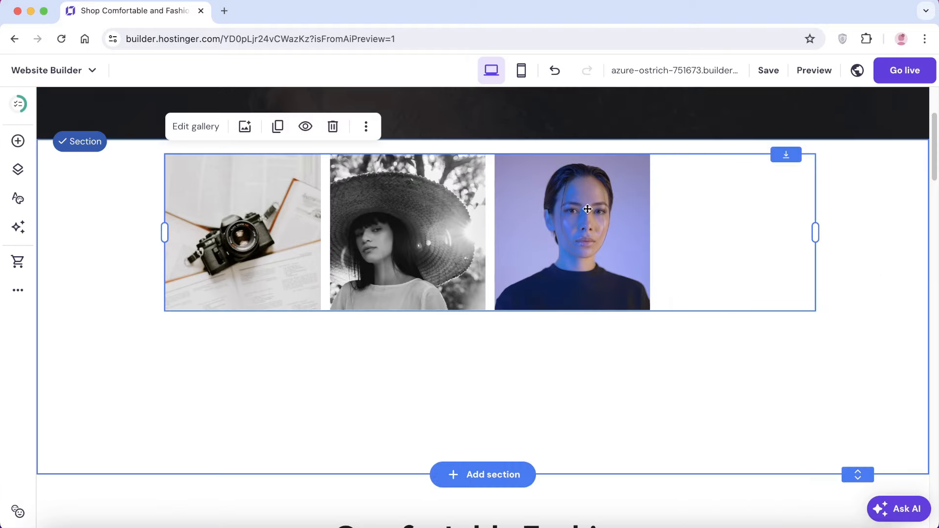
drag(587, 210, 616, 276)
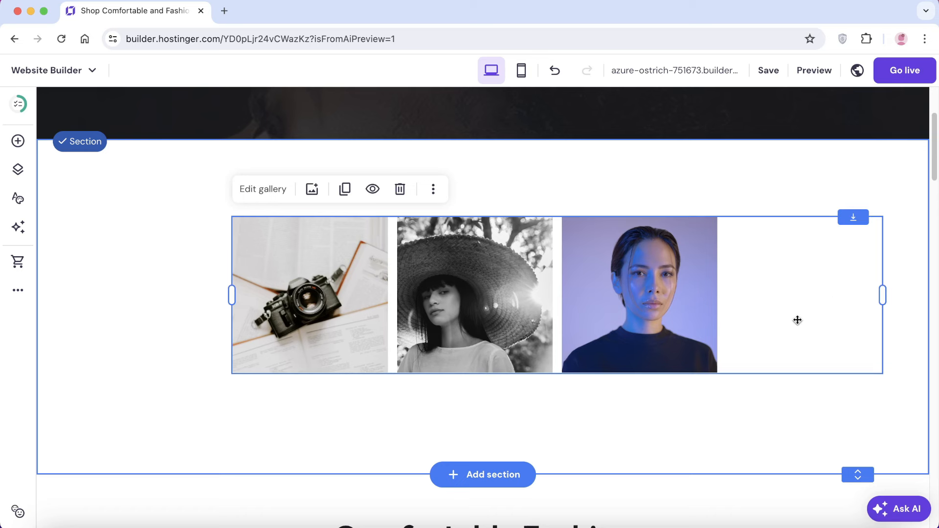
scroll(472, 352, down, 1)
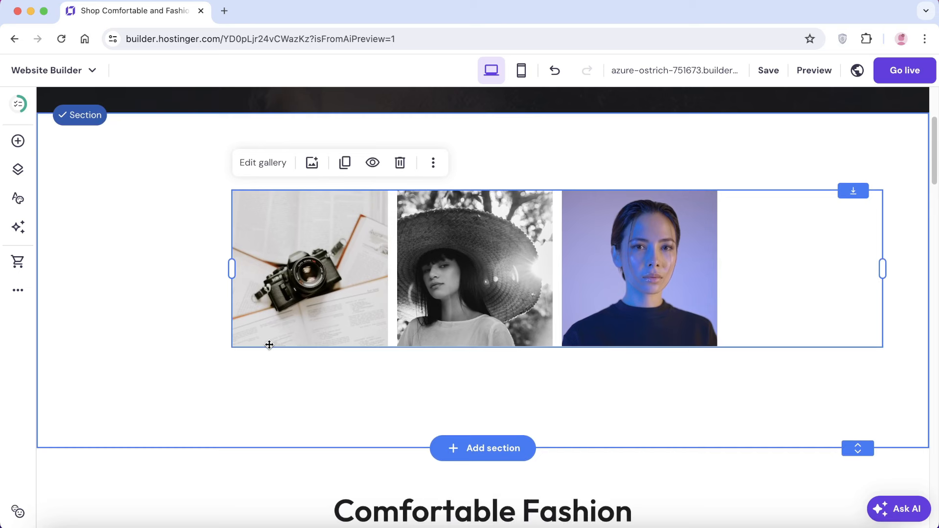
scroll(170, 353, up, 1)
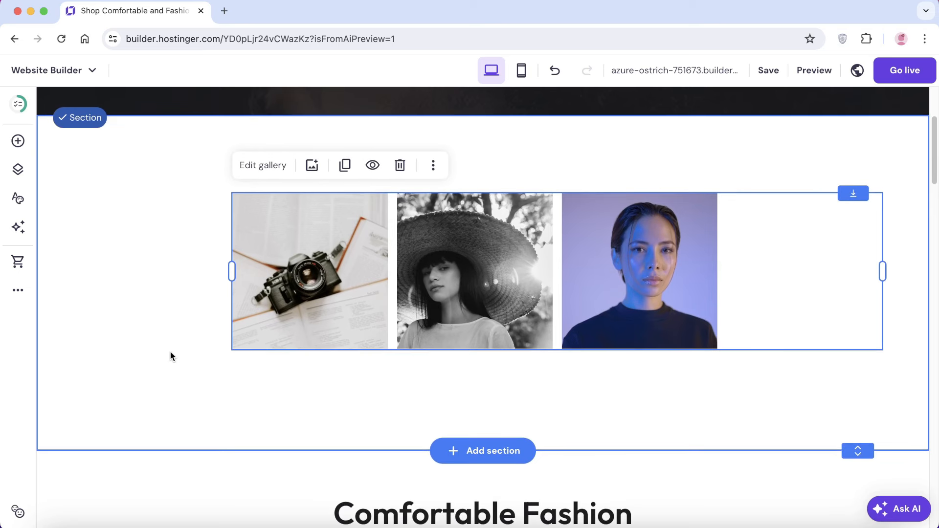
click(135, 357)
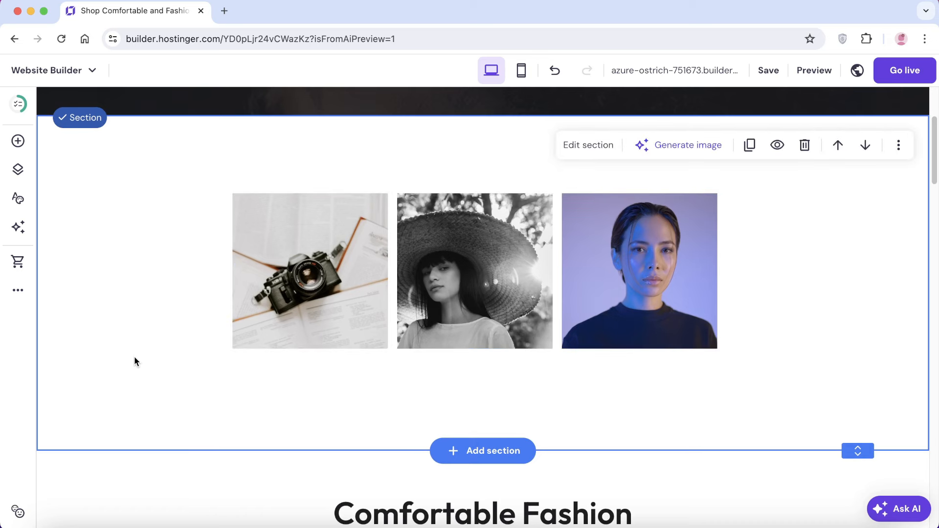
Open the header's Ruffles logo for editing and launch the AI Logo Maker.
scroll(134, 361, up, 10)
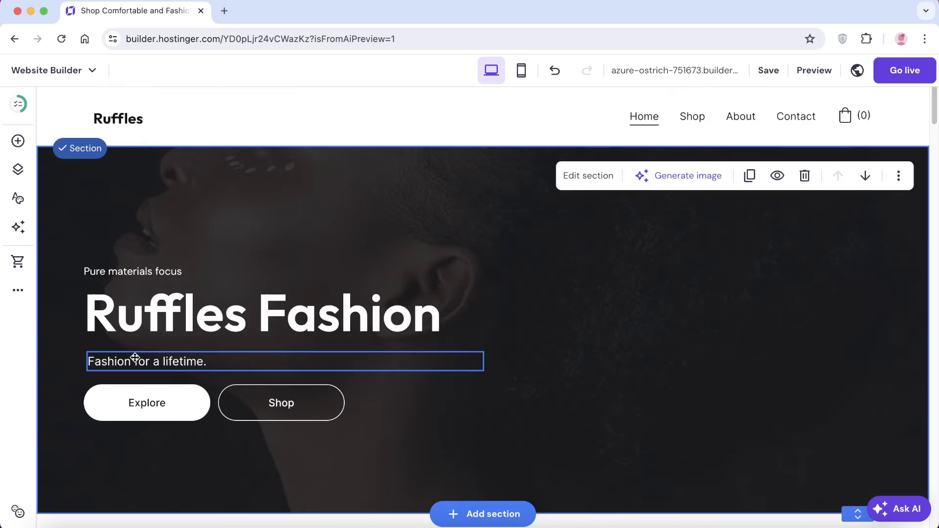
click(98, 121)
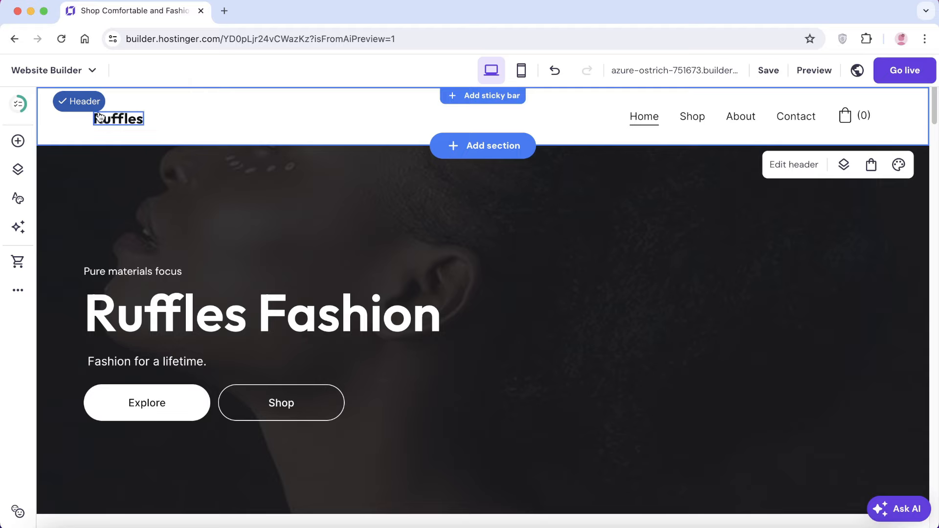
click(99, 116)
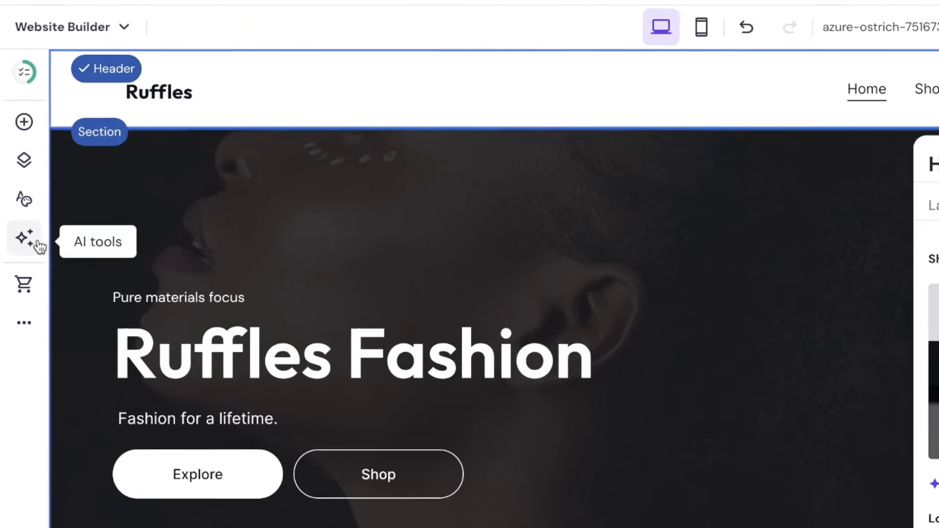
click(39, 246)
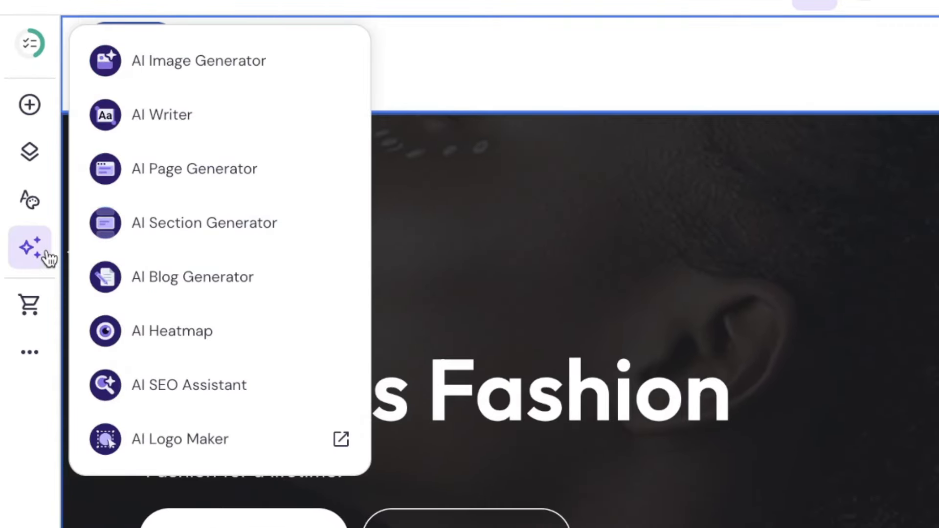
click(182, 447)
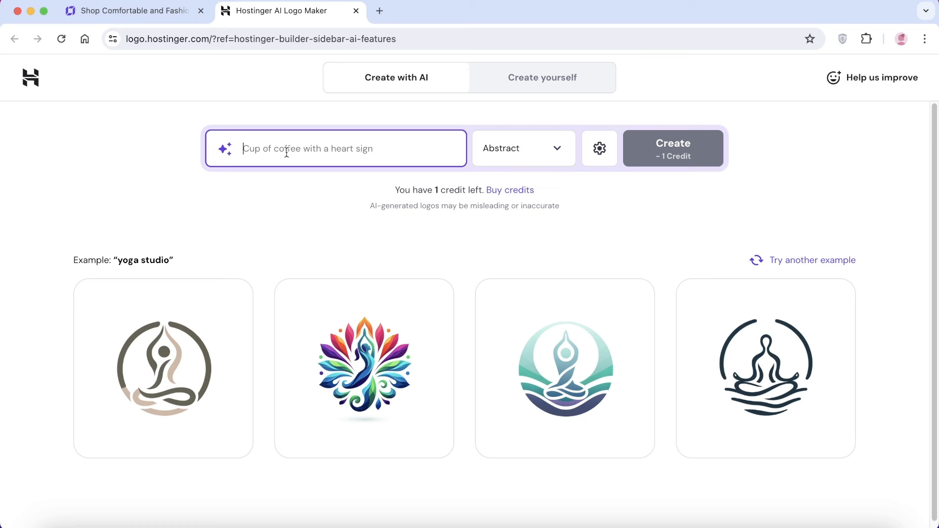
Generate AI logos in the Luxury or Elegant style, trying the prompt "model" and refining it to "model with hat".
text(mode)
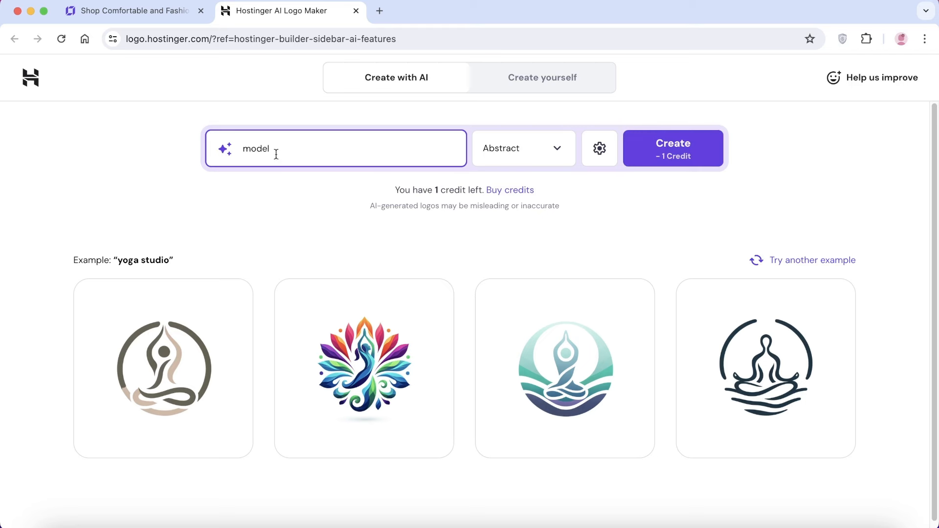
text(l)
click(477, 156)
scroll(529, 247, down, 4)
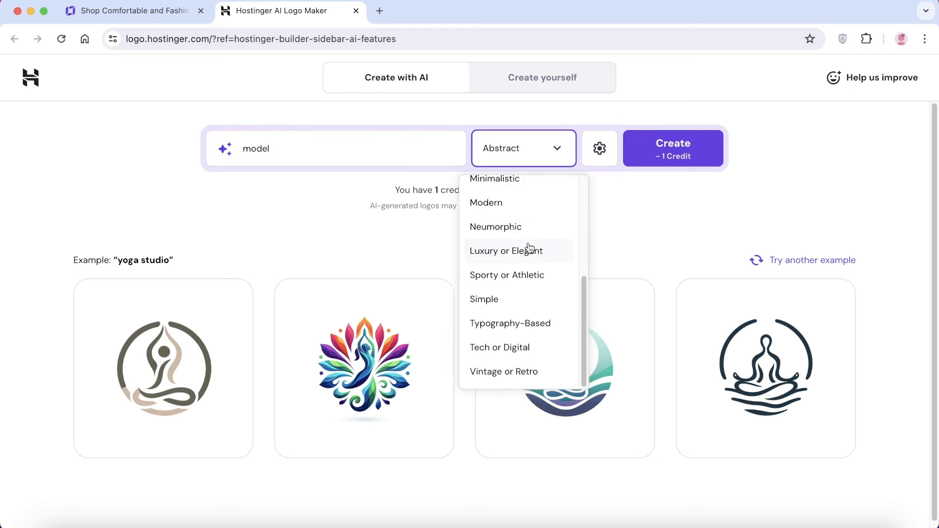
click(510, 203)
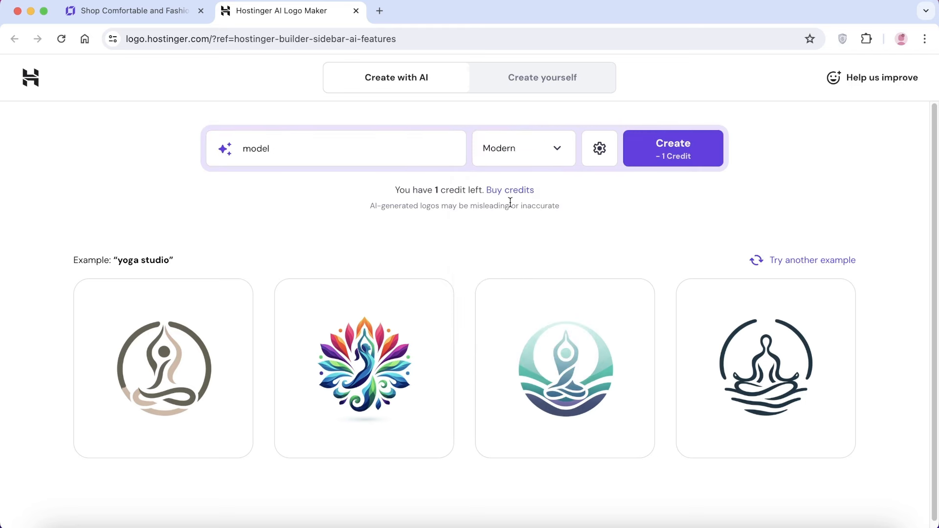
click(532, 155)
scroll(520, 284, down, 3)
click(512, 252)
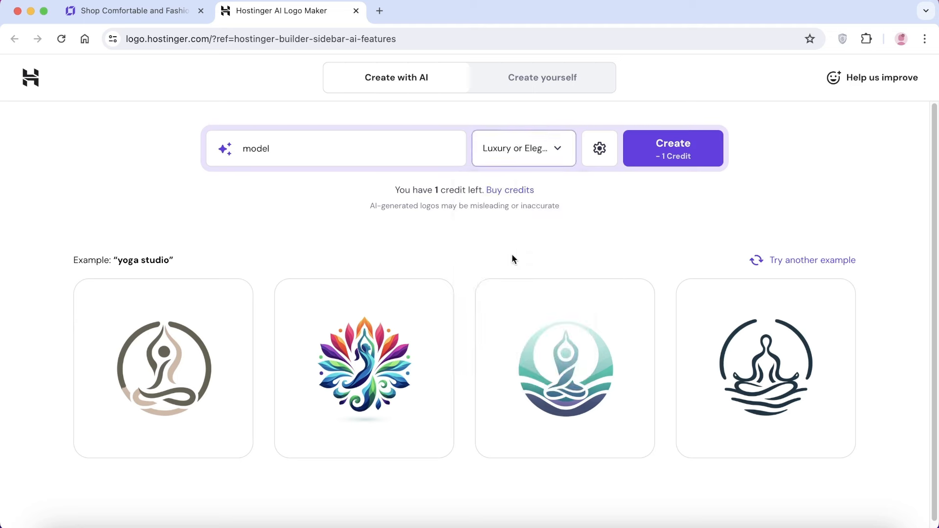
click(669, 161)
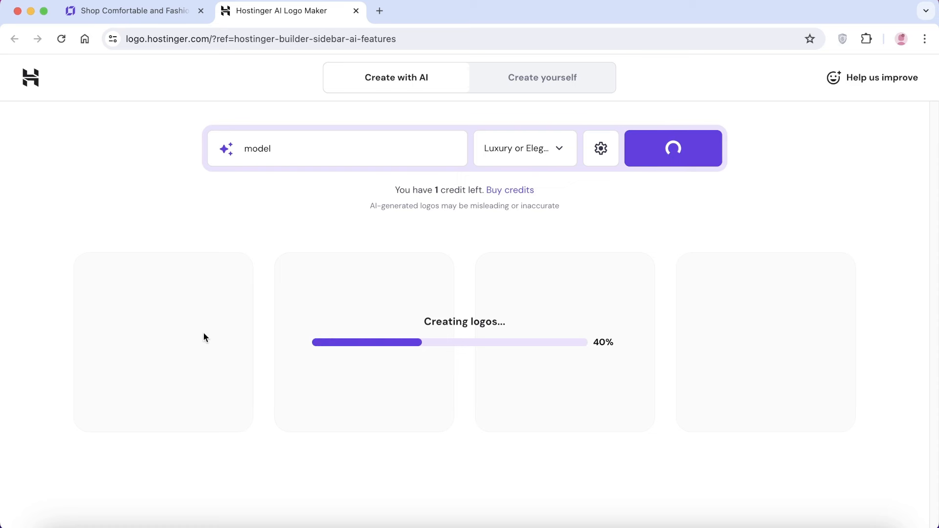
click(255, 158)
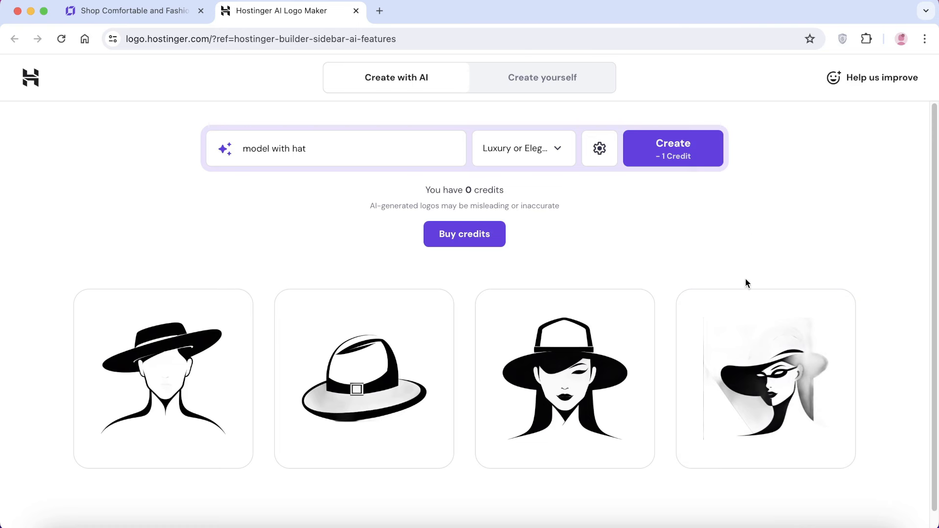
mouse_move(426, 300)
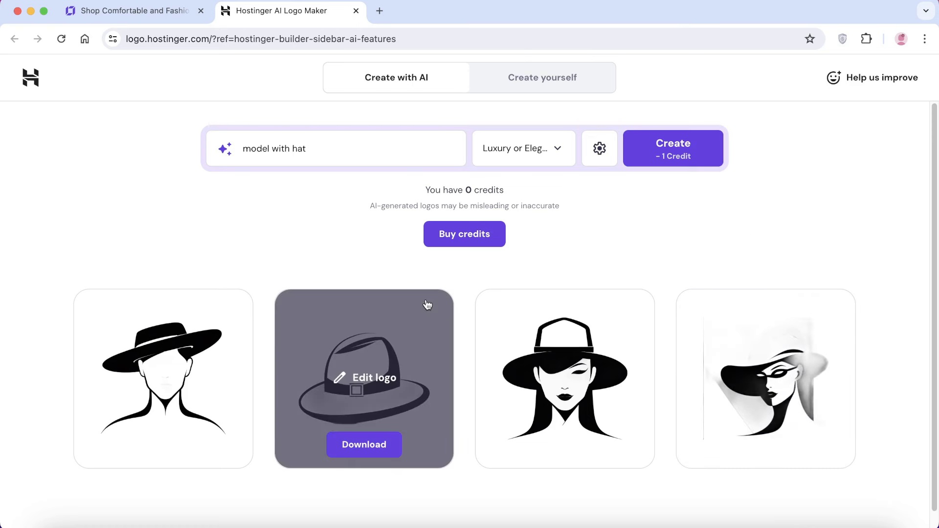
Switch back to the Website Builder and close the header settings.
click(170, 11)
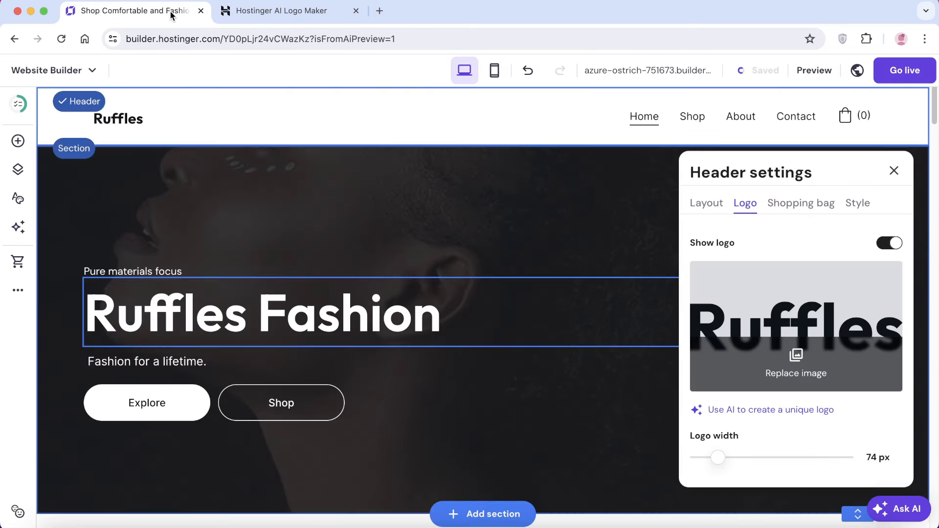
click(897, 179)
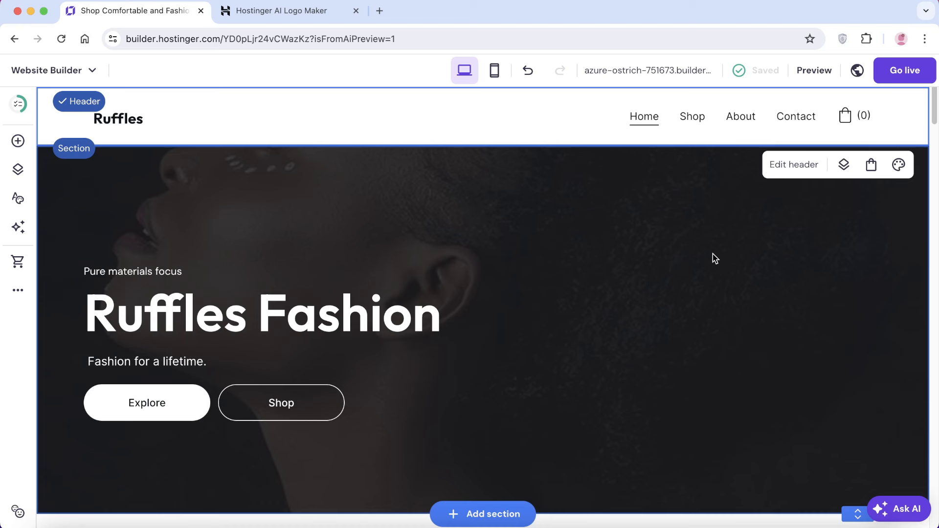
scroll(603, 209, down, 2)
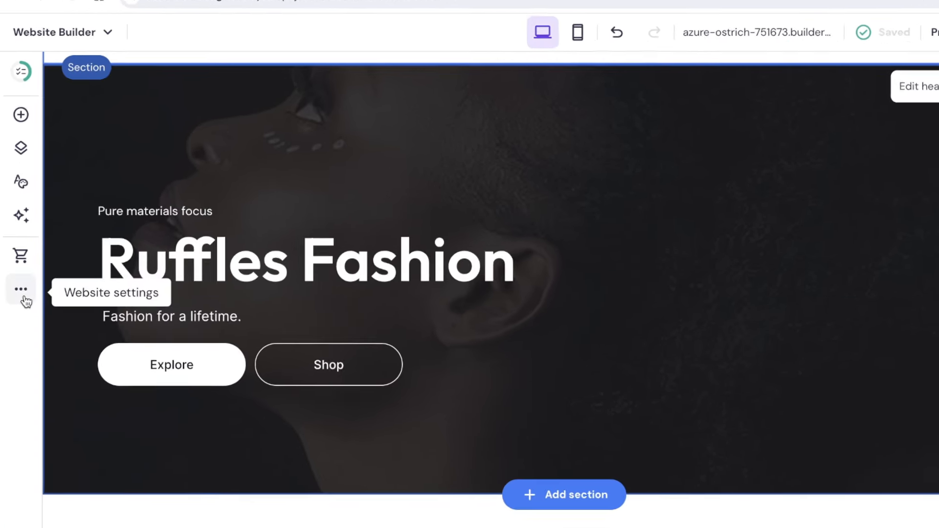
Set English as the site's starting language in the multi-language settings.
click(30, 295)
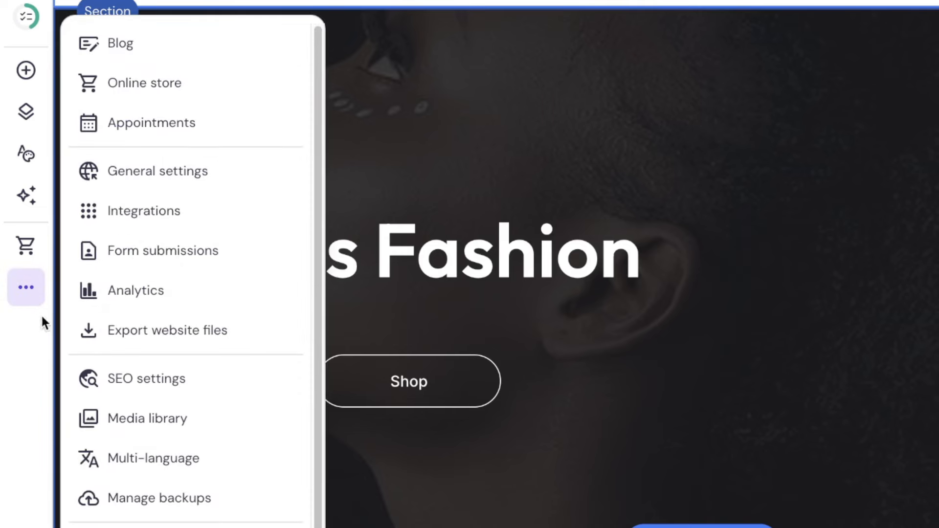
click(106, 455)
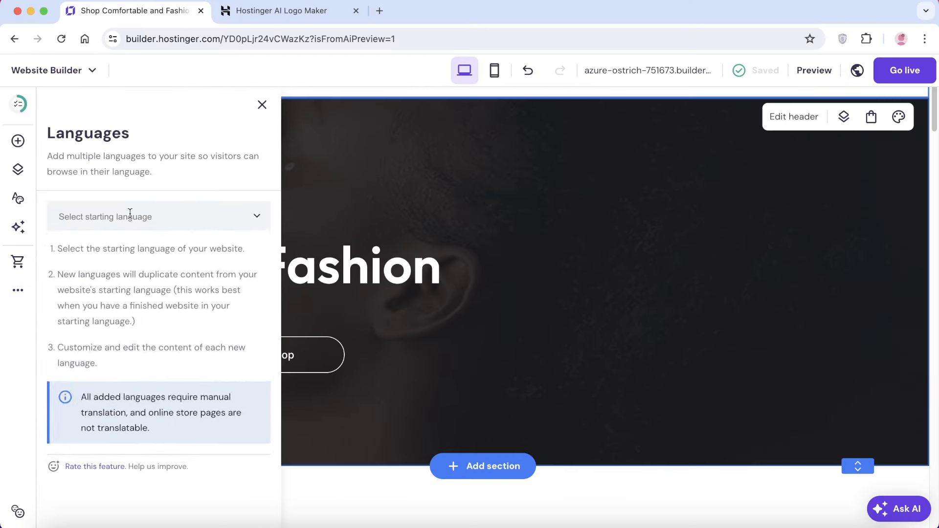
click(189, 176)
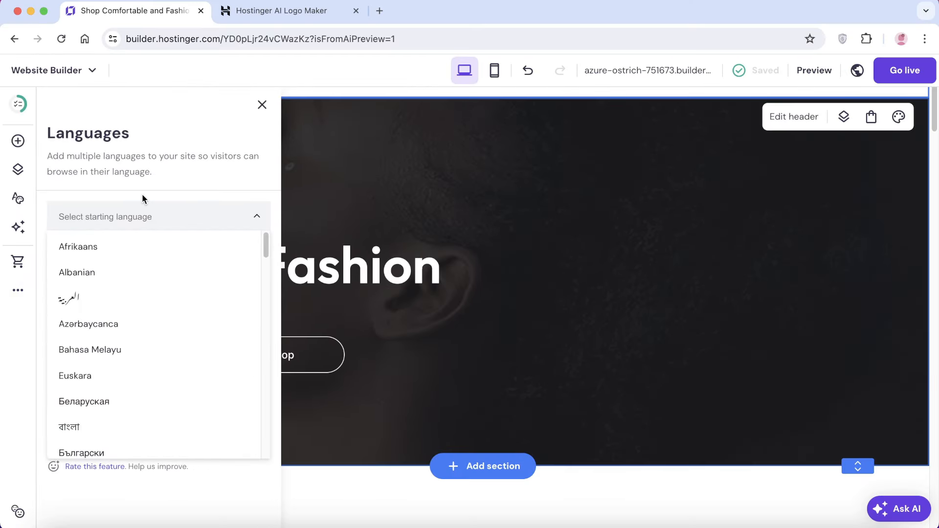
text(eng)
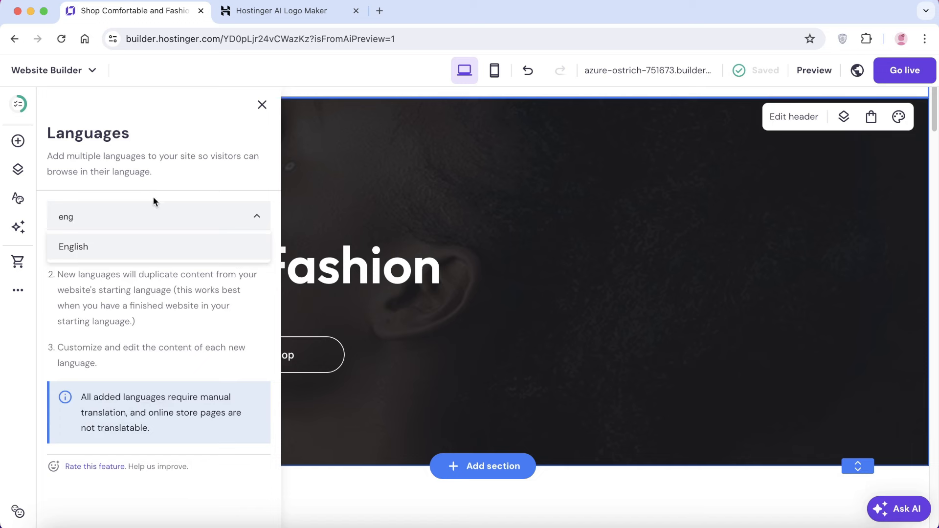
click(122, 245)
Try to add Español as another site language and close the language settings.
scroll(127, 260, down, 3)
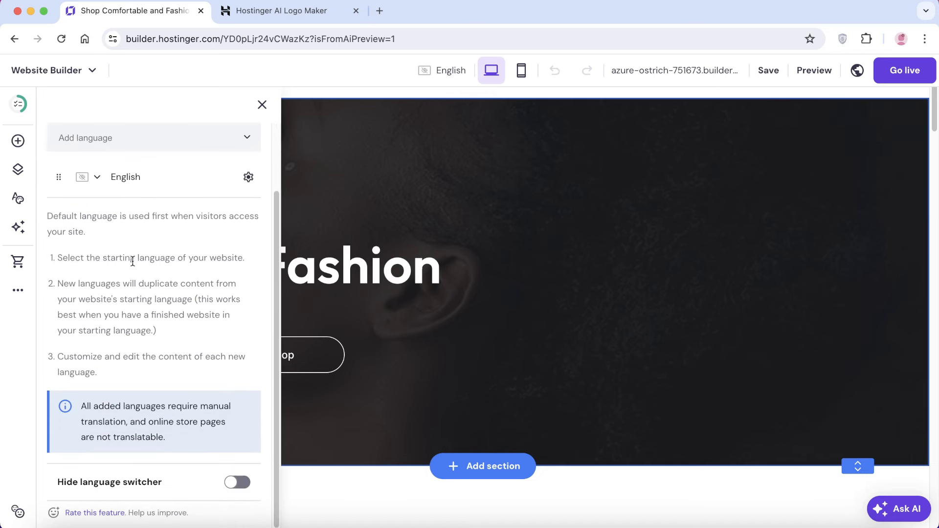
scroll(151, 252, up, 2)
click(153, 225)
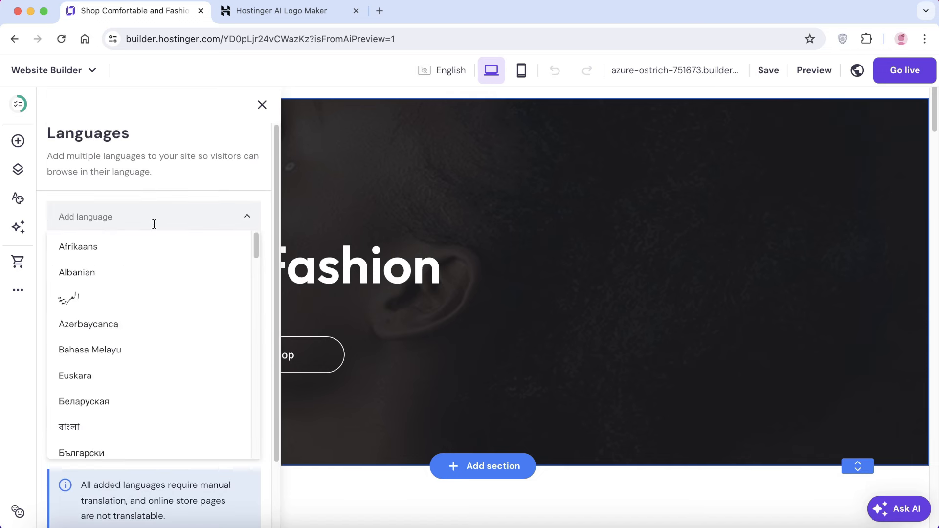
text(sp)
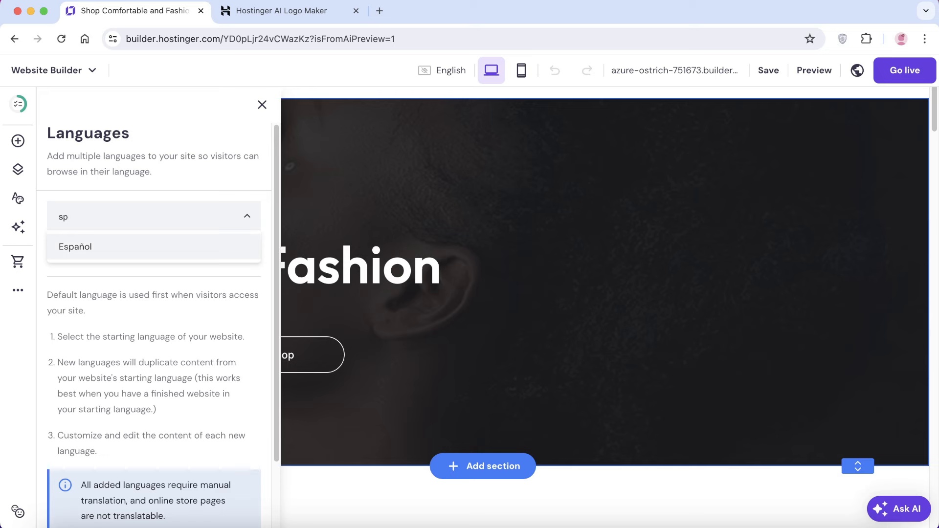
click(142, 246)
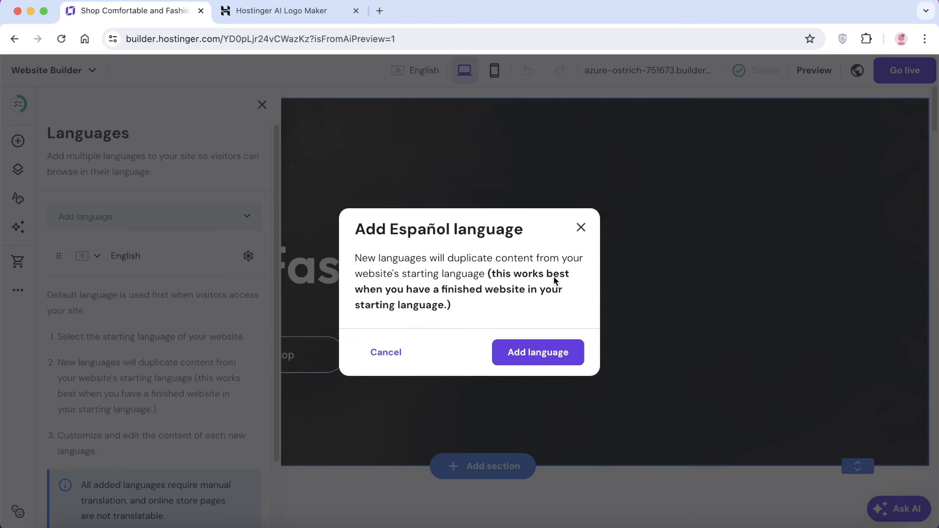
click(579, 226)
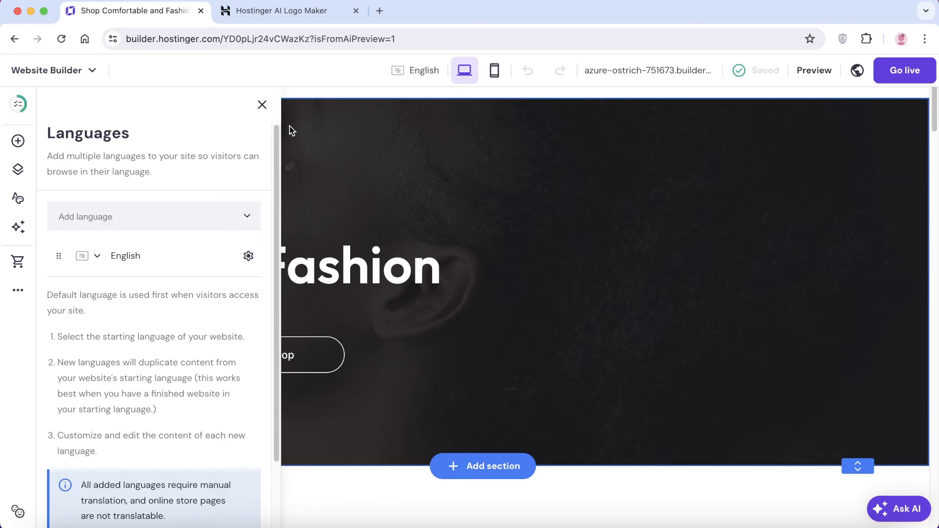
click(263, 105)
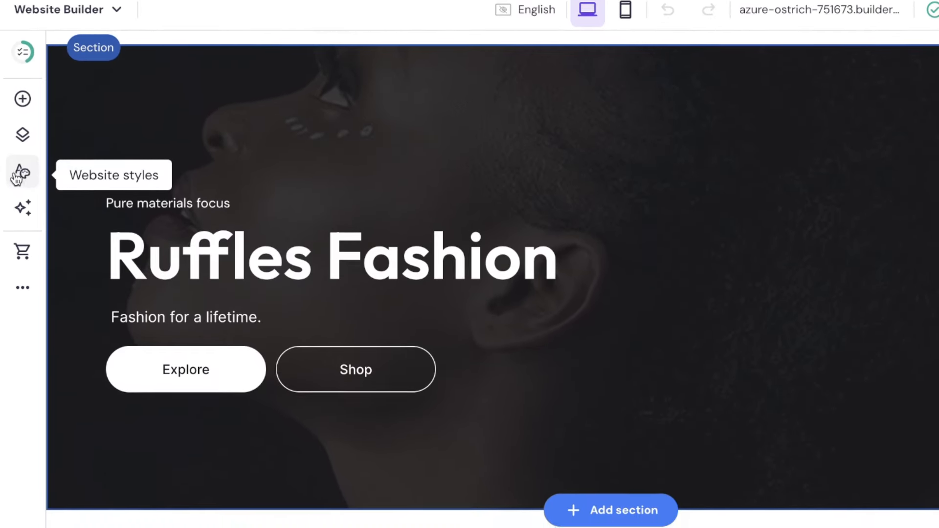
Open the website styles and look through the color, font, button and animation options, ending on the colors.
click(20, 177)
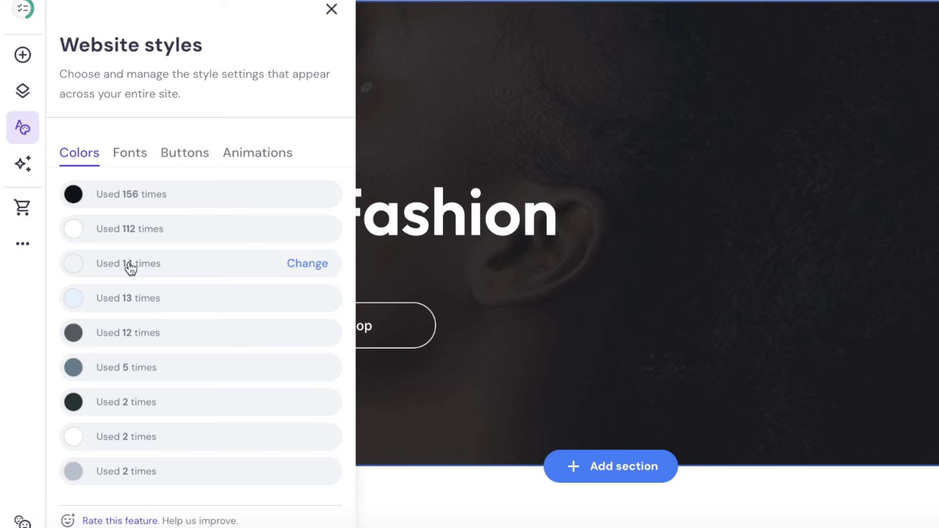
click(123, 150)
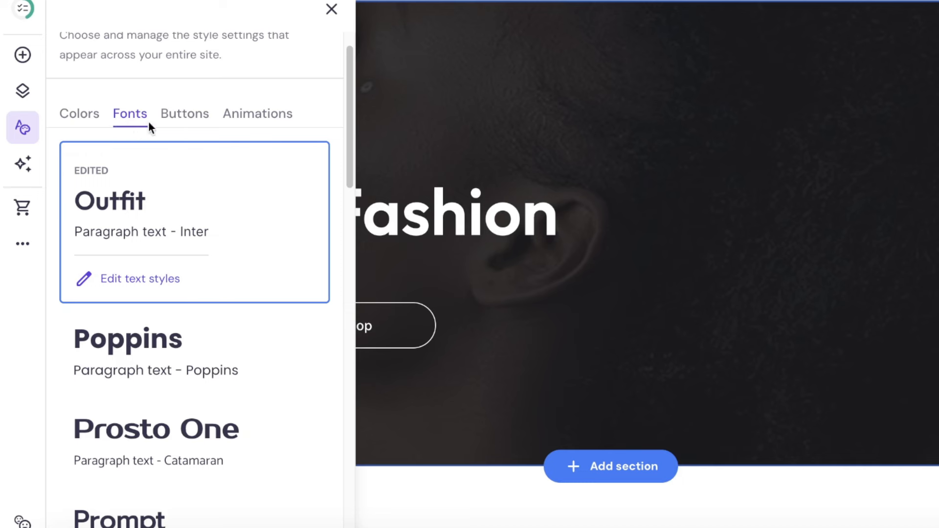
click(186, 117)
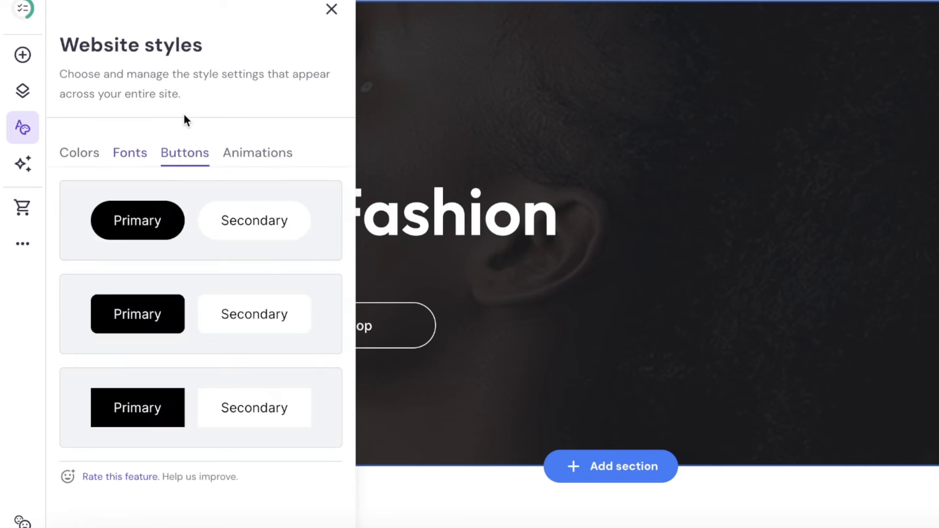
click(251, 155)
click(132, 155)
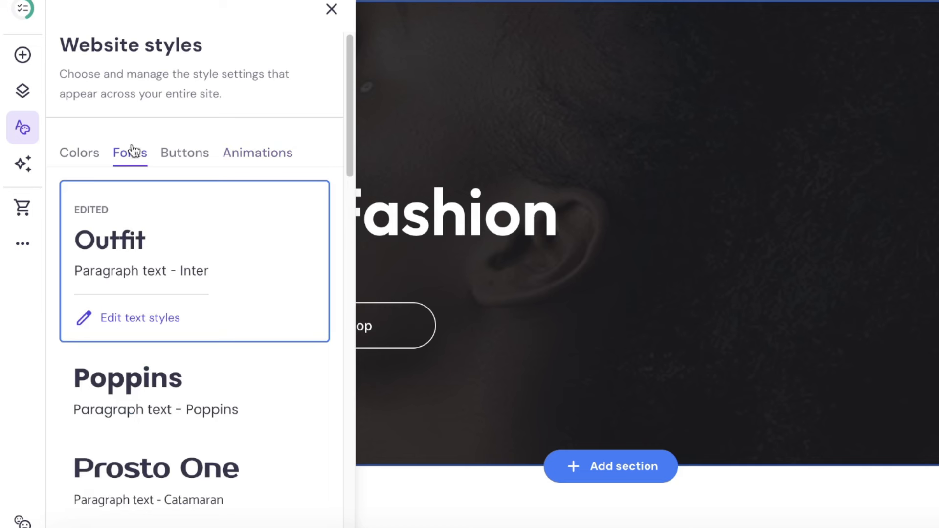
click(75, 157)
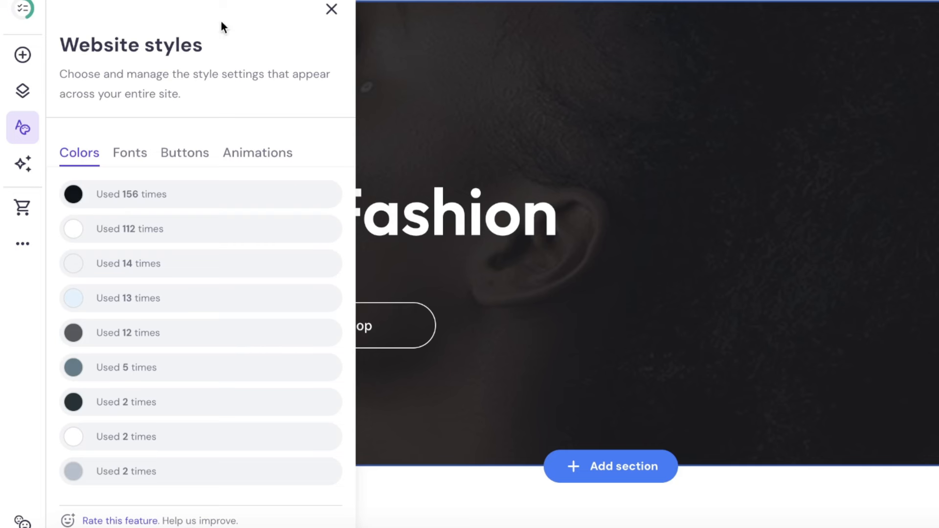
Replace the light blue website color #E3F2FD with pink #ED5DB3 across the site.
click(74, 301)
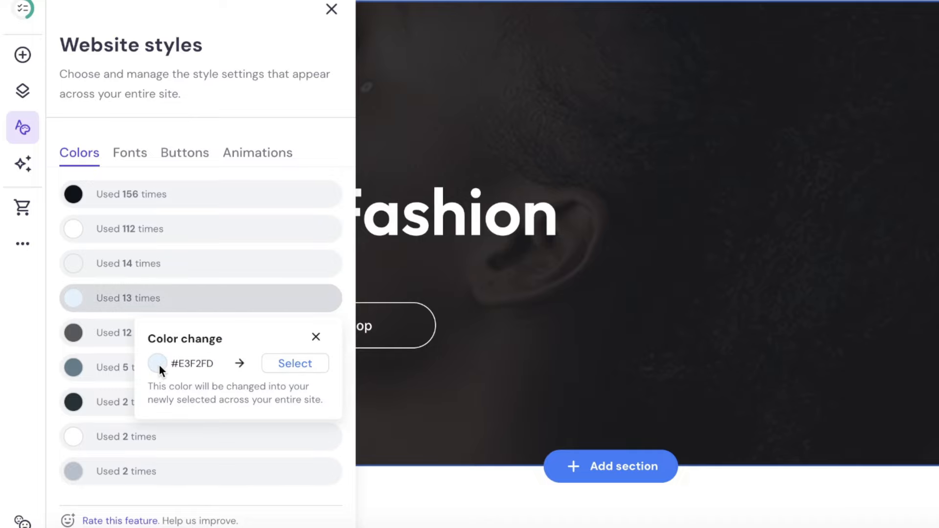
click(301, 364)
click(239, 300)
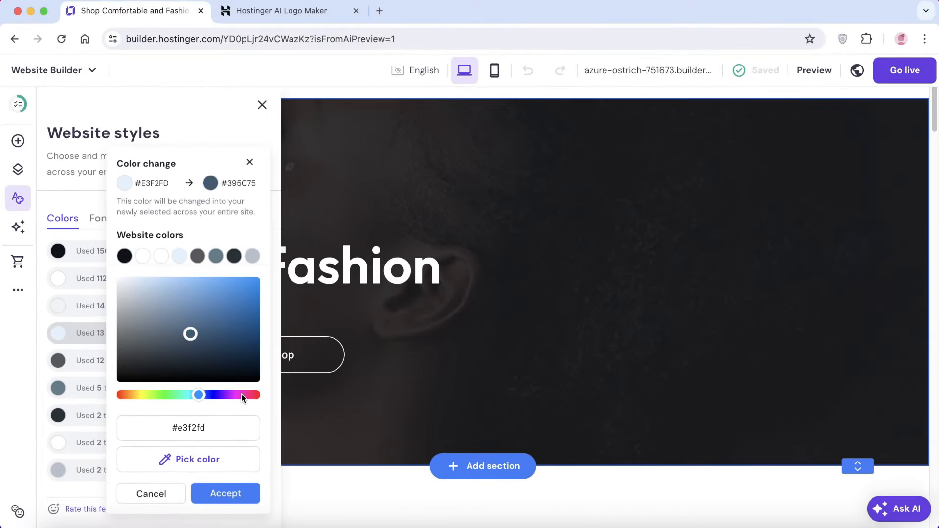
drag(242, 395, 247, 395)
click(197, 338)
drag(197, 337, 205, 288)
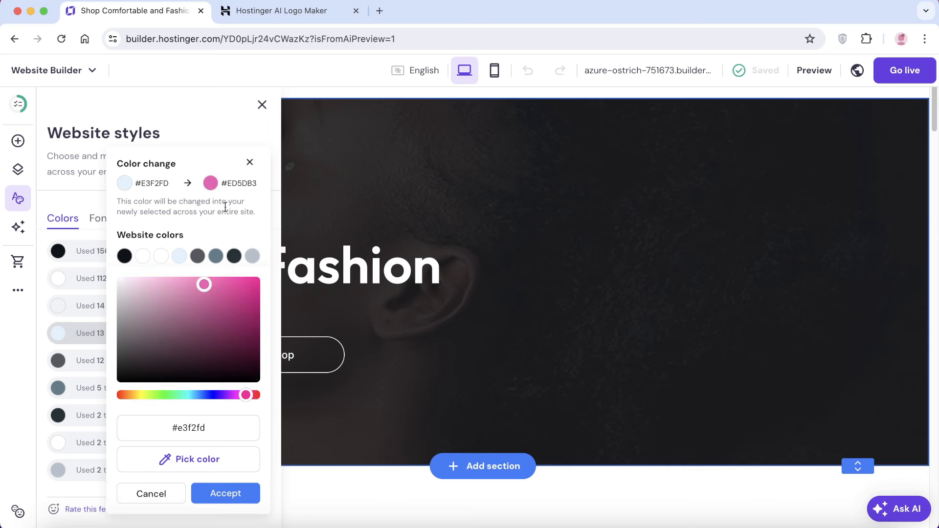
click(226, 494)
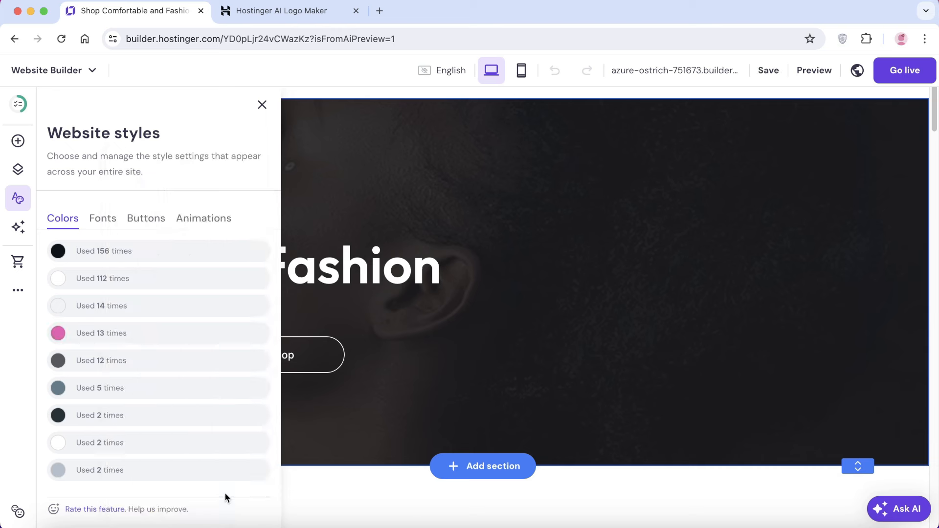
Replace the blue-gray website color #607D8B with muted mauve #8C617E across the site.
click(67, 395)
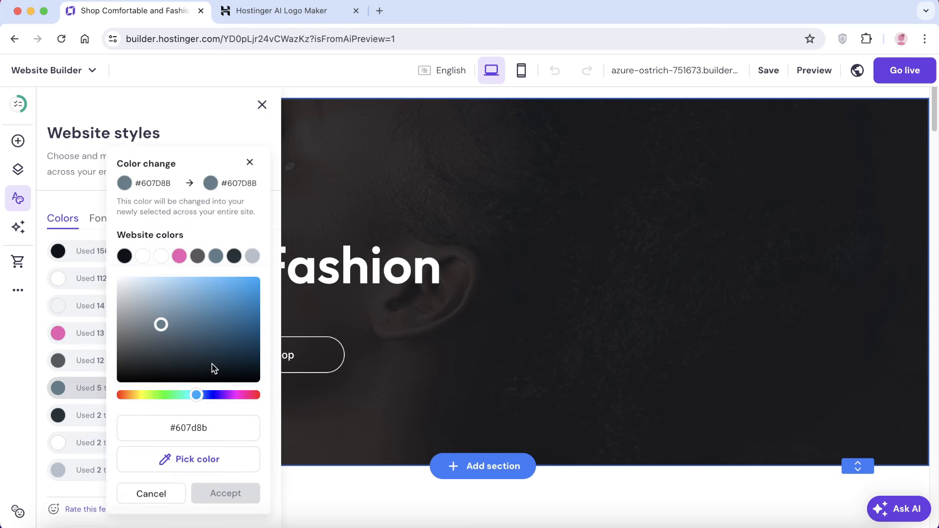
click(244, 396)
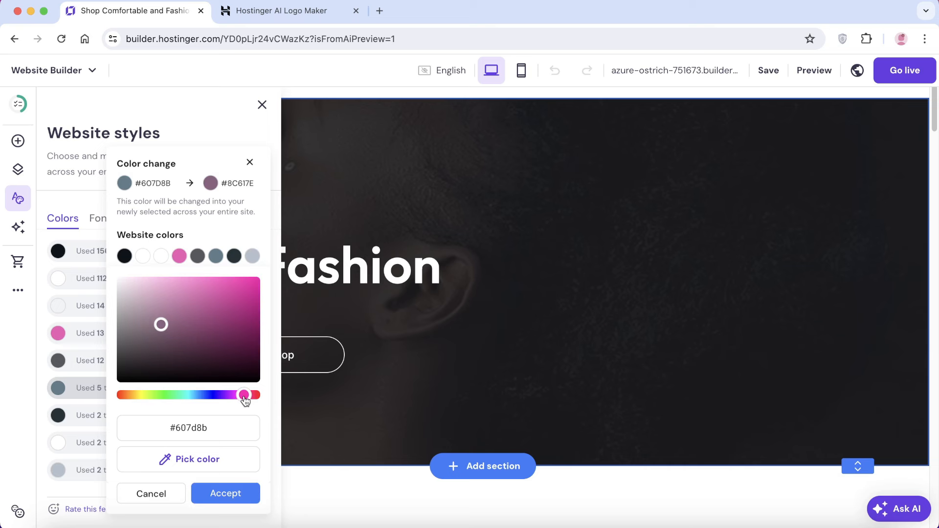
click(225, 495)
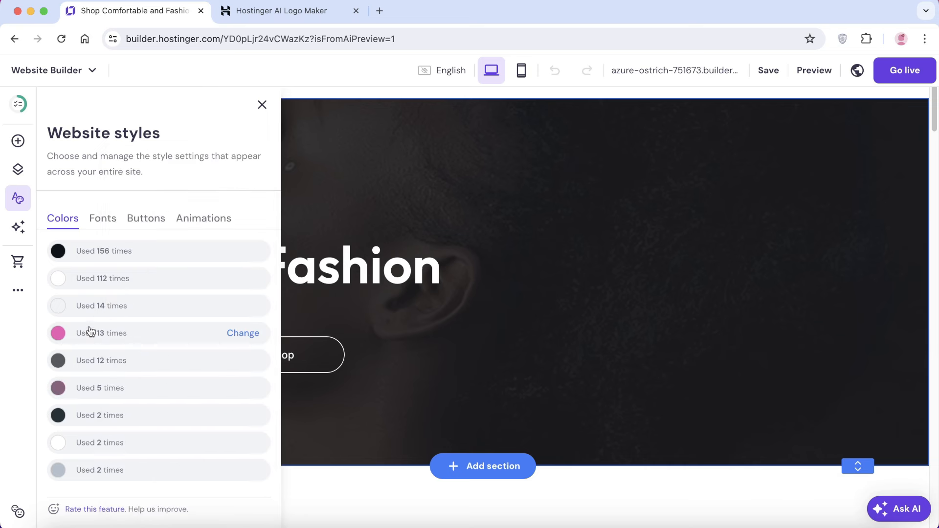
Change the translucent white website color, third in the palette, to pale pink #FFDAFA.
click(55, 313)
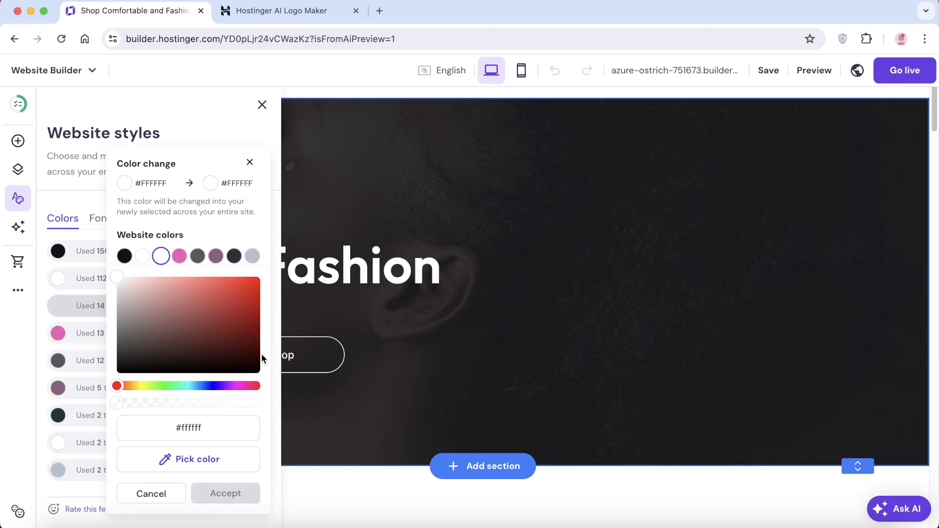
mouse_move(236, 387)
mouse_down()
mouse_move(226, 387)
mouse_move(240, 389)
mouse_up()
drag(125, 279, 138, 277)
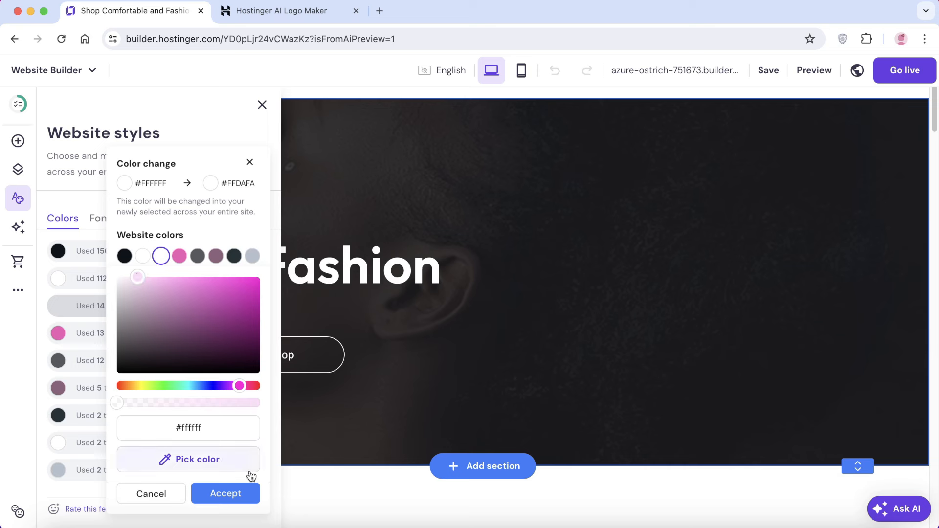
click(242, 492)
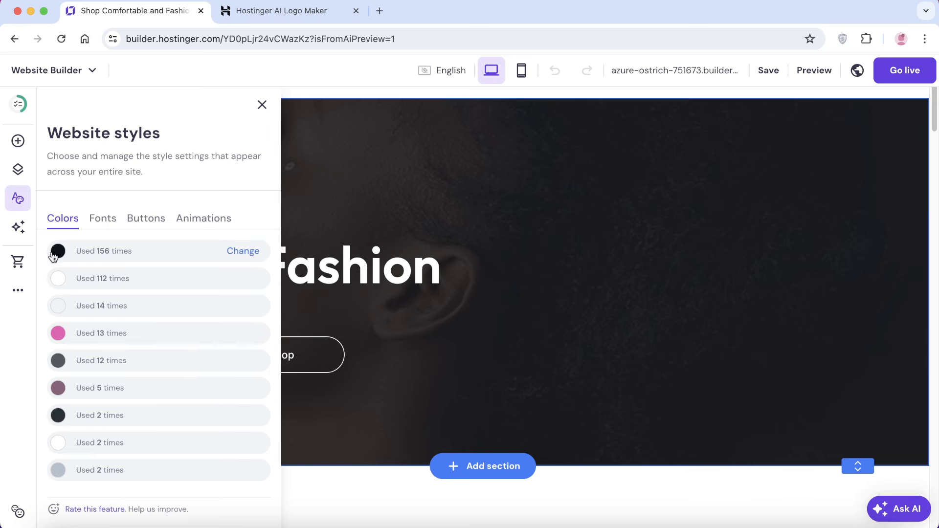
Replace the dark slate website color #263238 with a dark plum shade across the site.
click(57, 422)
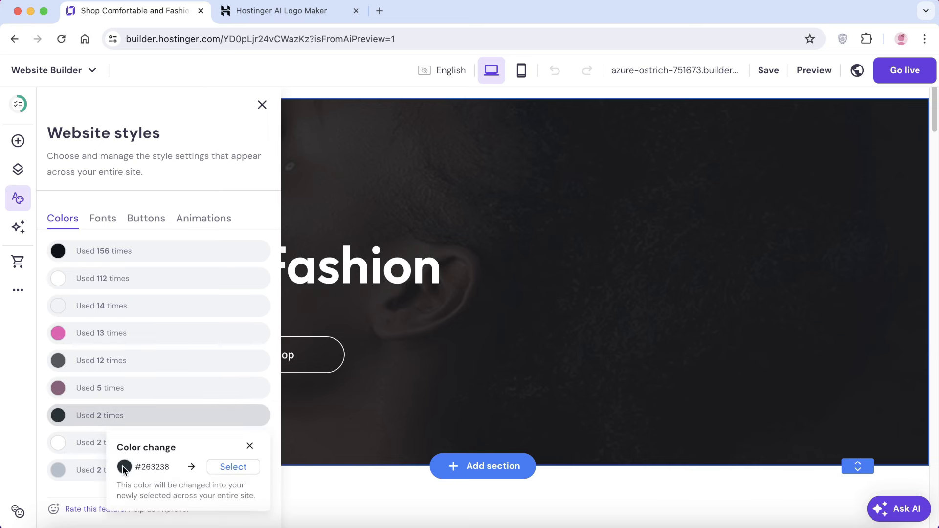
click(230, 470)
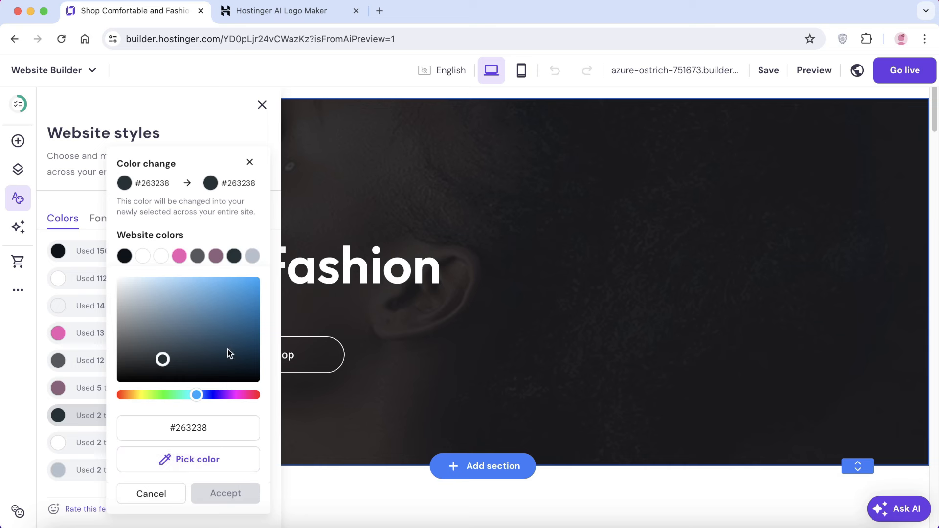
drag(219, 395, 246, 394)
drag(172, 344, 178, 341)
click(216, 491)
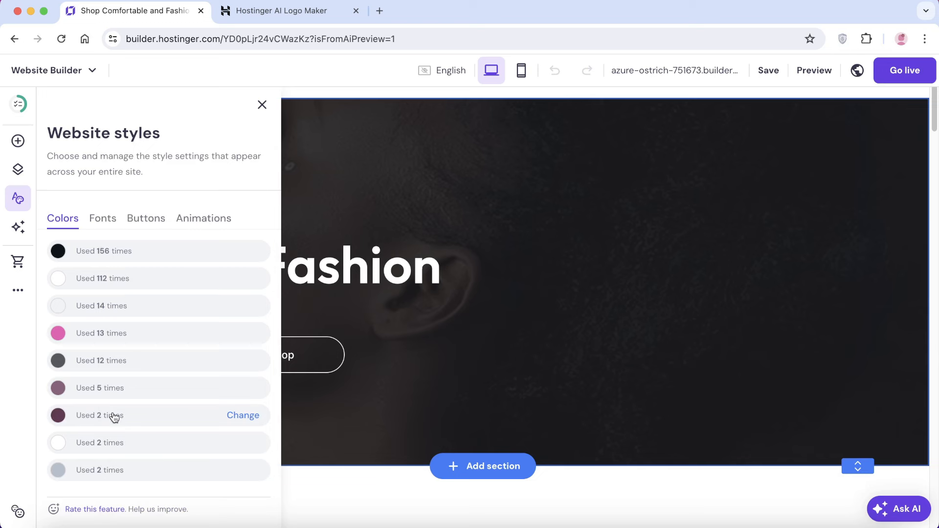
Examine the text style settings of the Outfit font pairing, including the headings, and close the website styles.
click(108, 226)
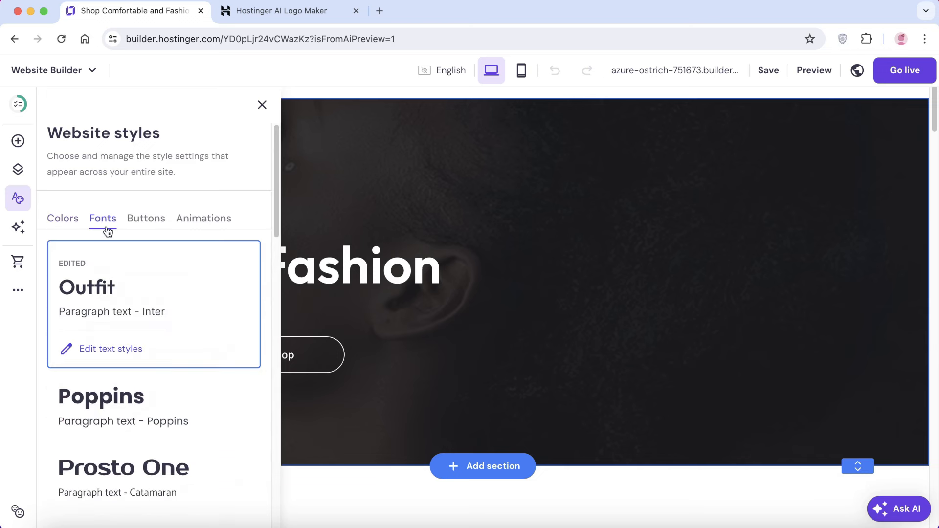
click(102, 349)
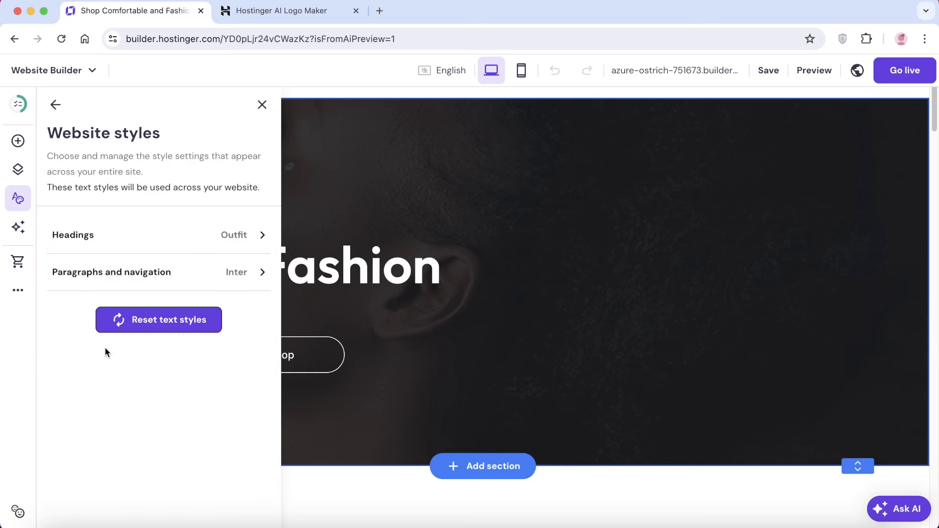
click(147, 247)
click(55, 104)
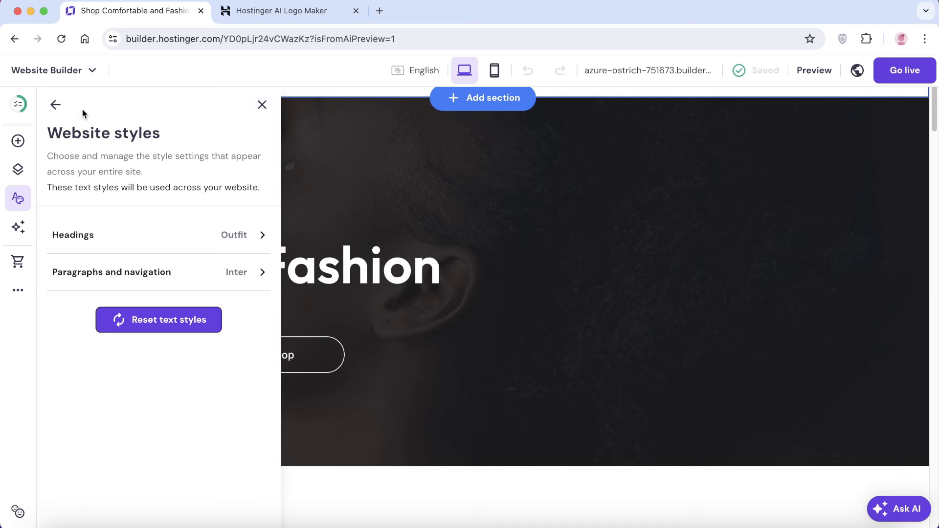
click(55, 106)
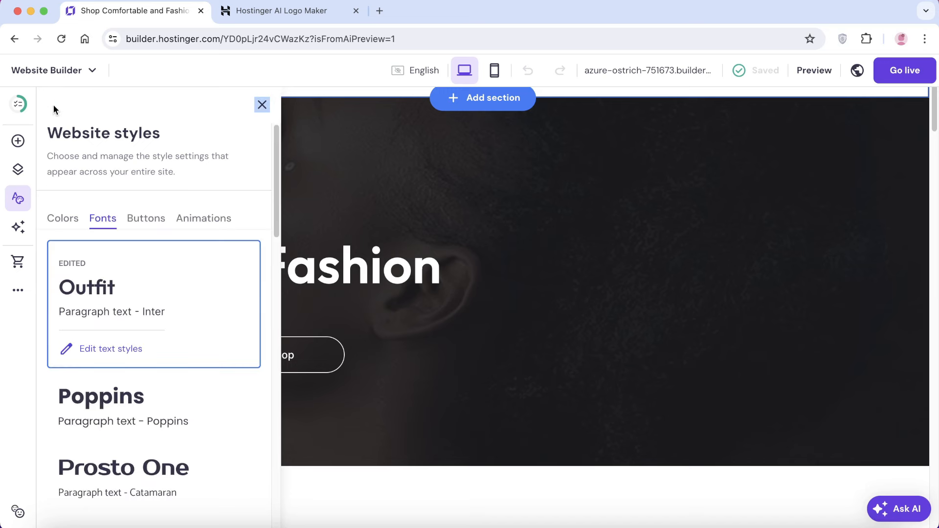
click(262, 104)
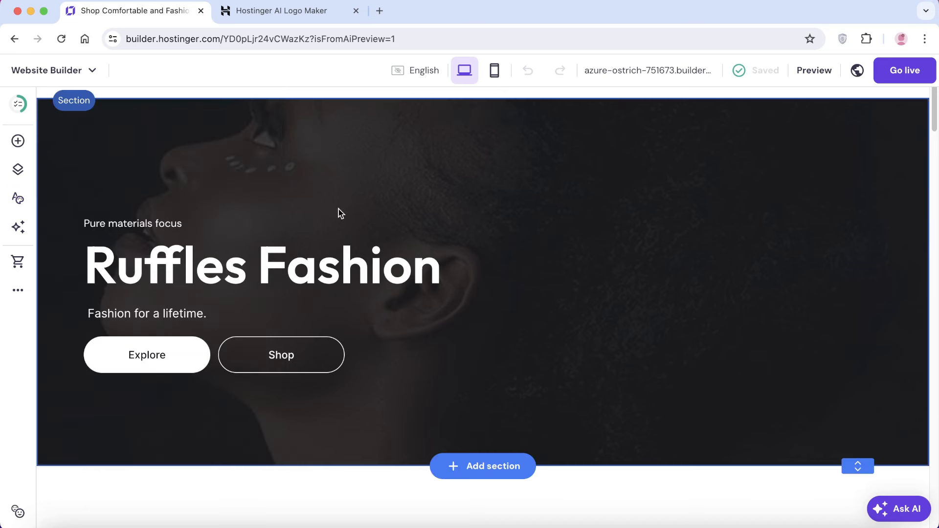
Examine the online store's product page and store options, and try to open store management.
scroll(398, 266, up, 2)
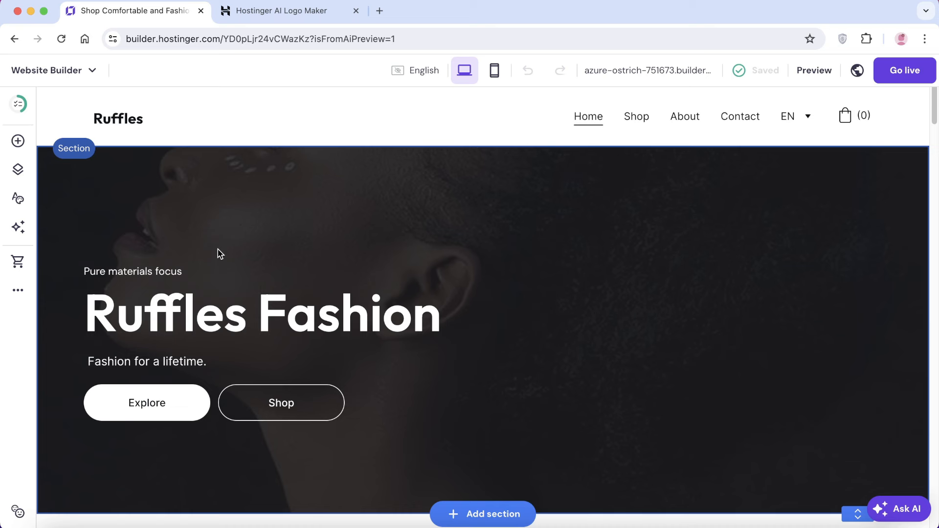
click(18, 264)
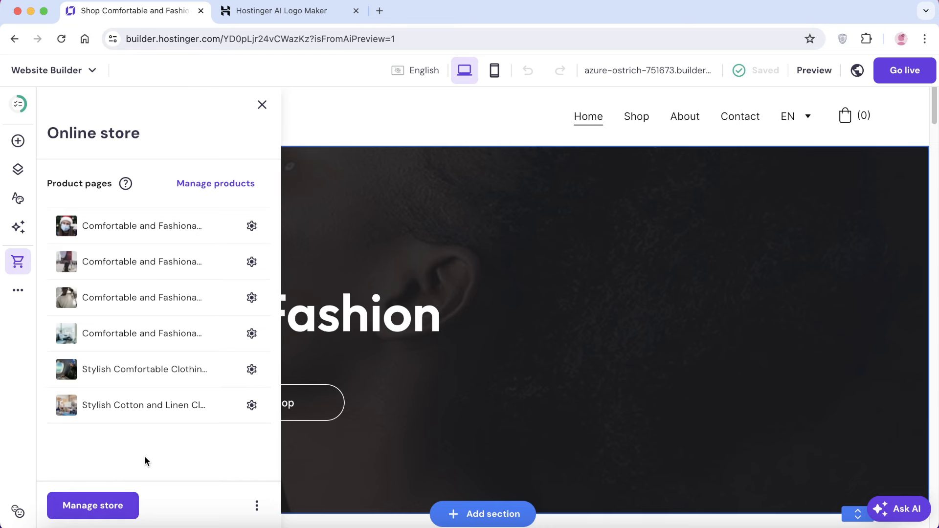
click(252, 406)
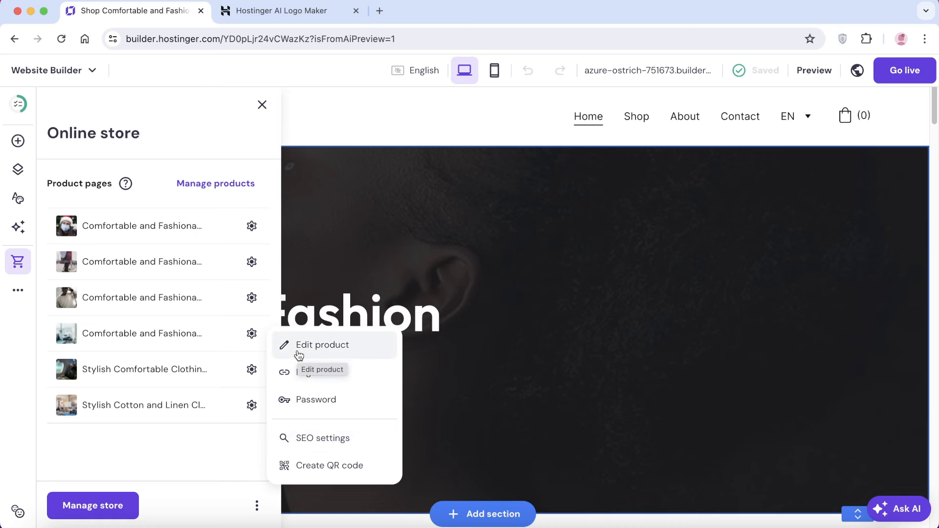
click(254, 513)
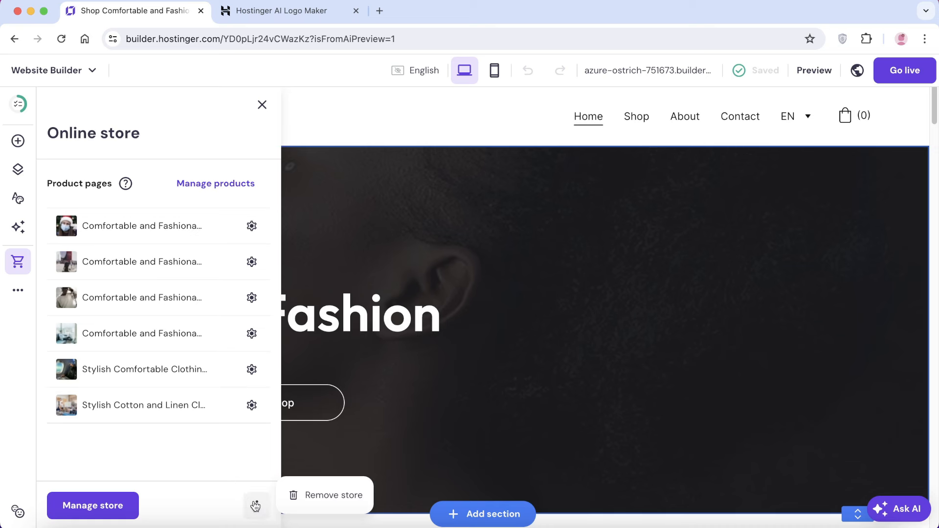
click(240, 453)
click(102, 507)
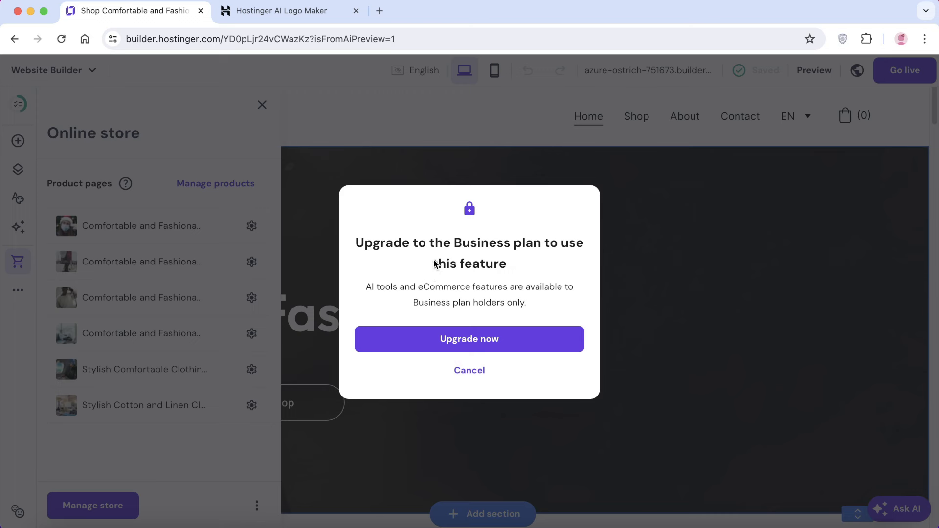
click(468, 371)
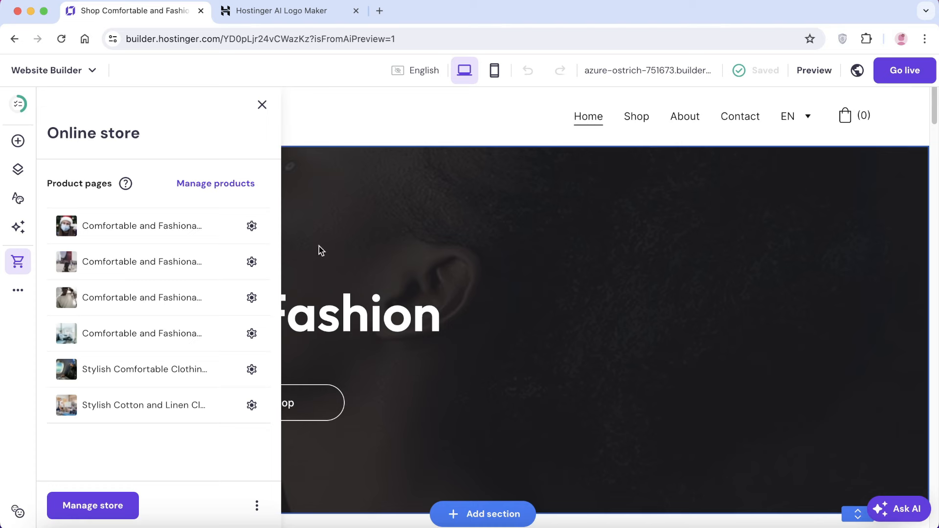
Examine the first product's page and its settings options in the online store.
click(234, 193)
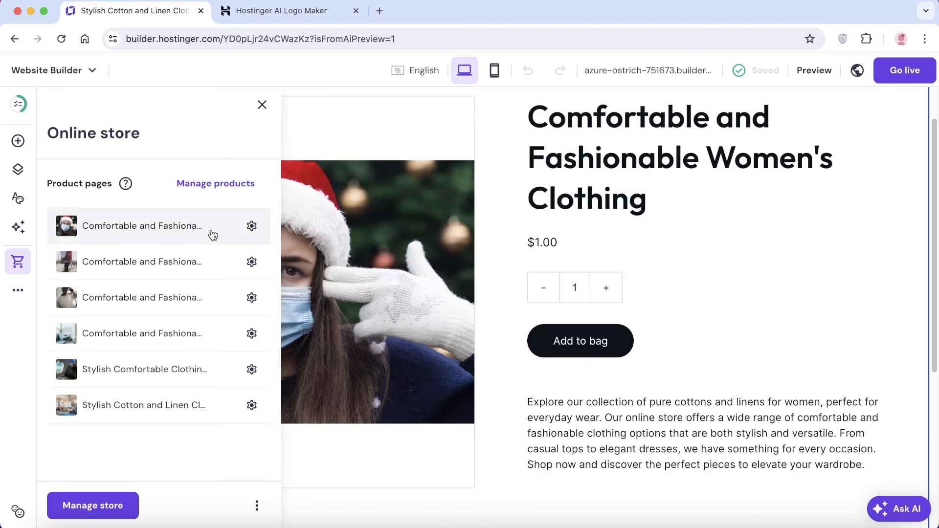
click(254, 233)
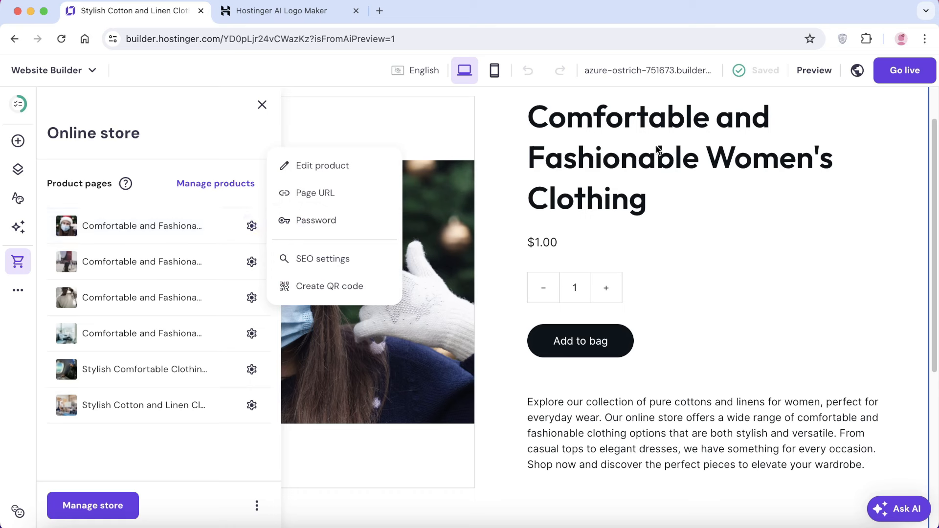
click(592, 434)
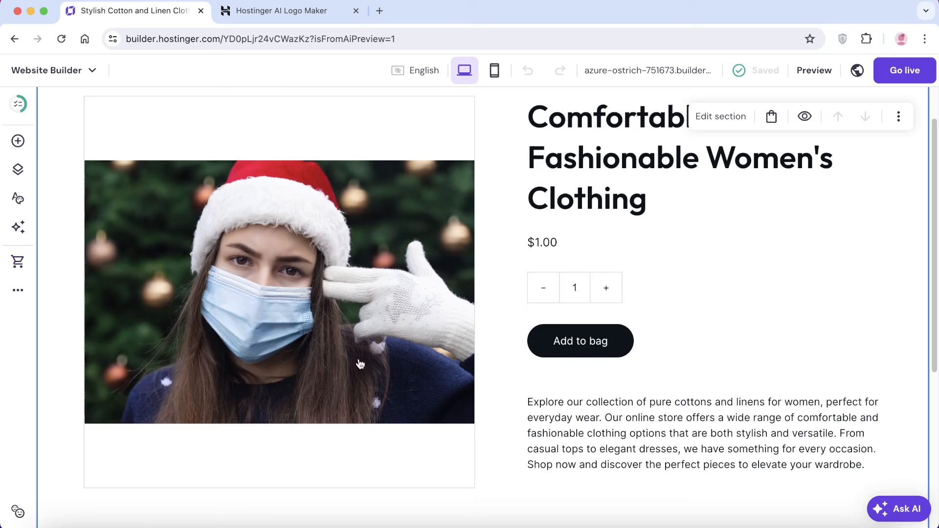
scroll(360, 364, up, 3)
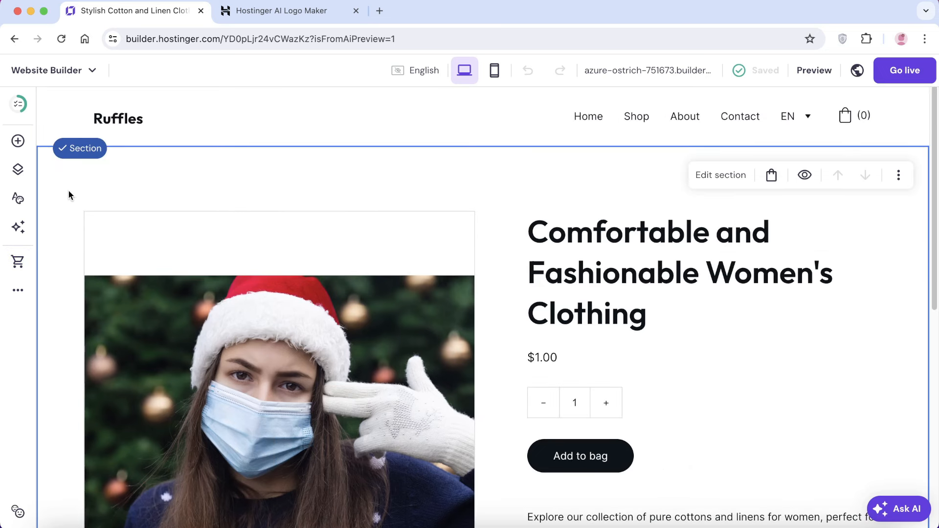
Try to open the first product listed in the online store for editing.
click(12, 253)
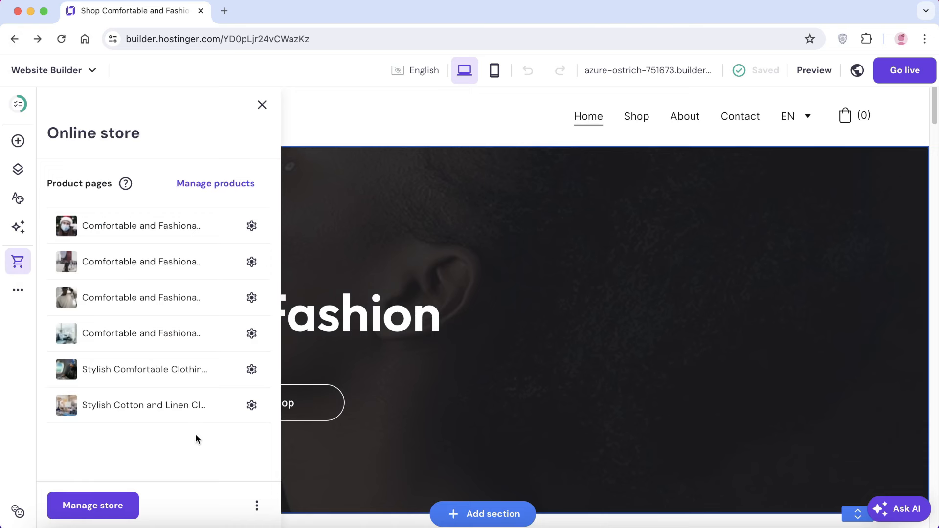
click(250, 233)
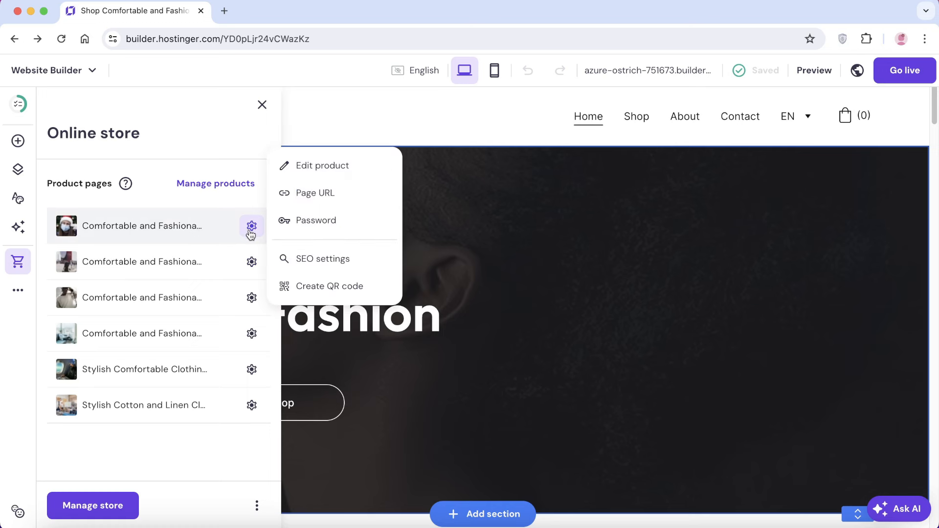
click(318, 166)
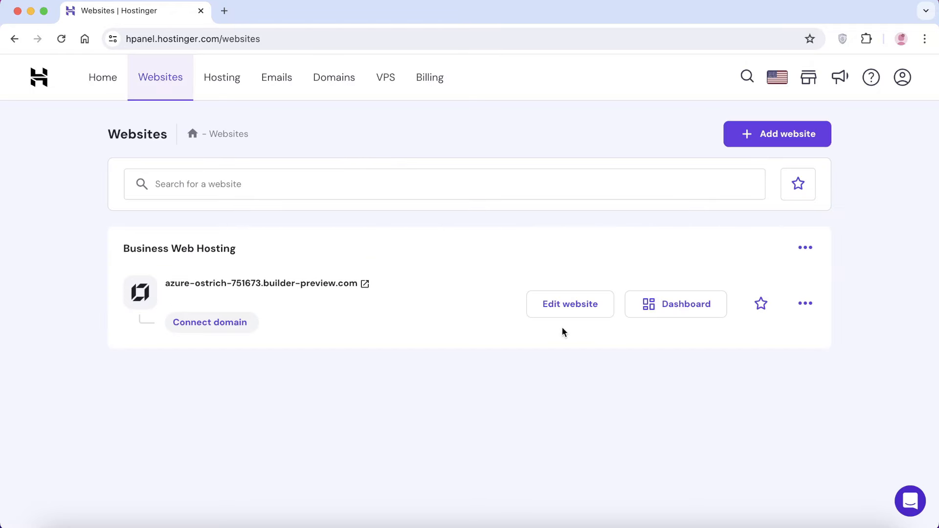
Try to open the Business Web Hosting website for editing from the Hostinger websites list, and dismiss the notifications.
click(814, 304)
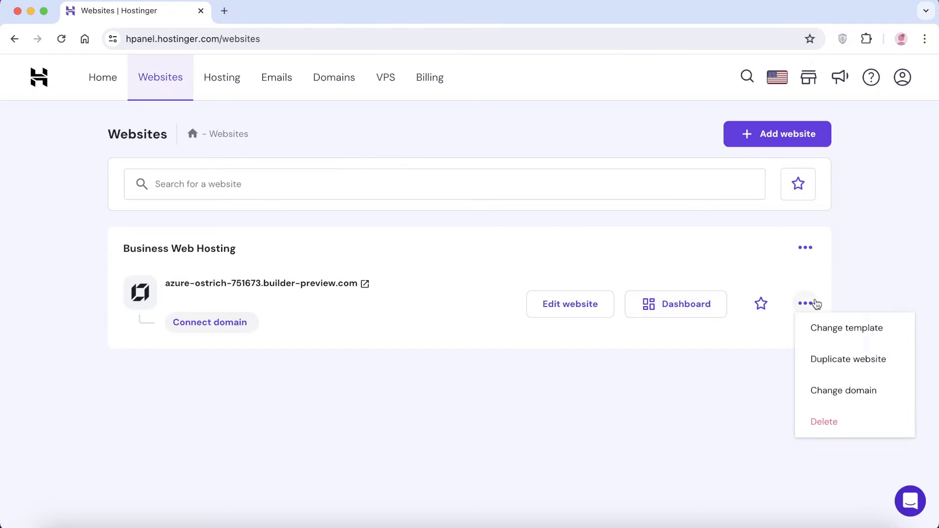
click(606, 308)
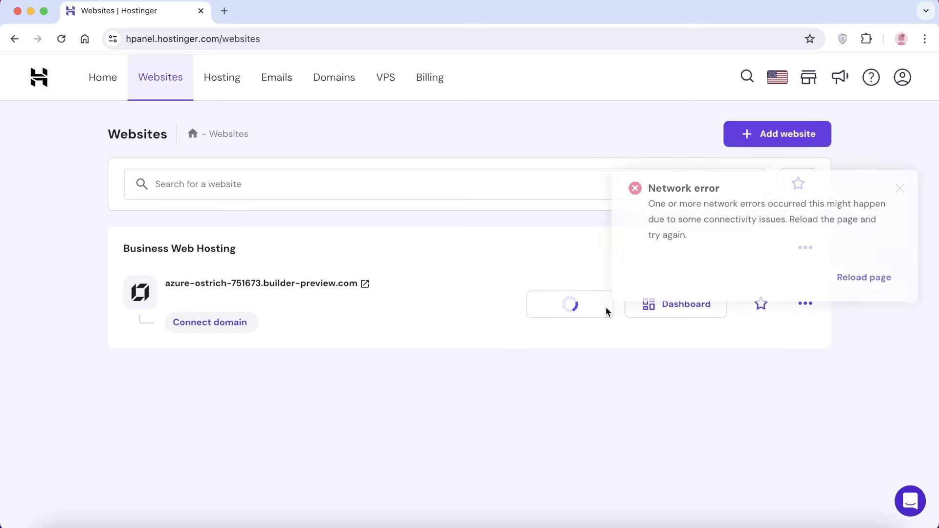
click(902, 191)
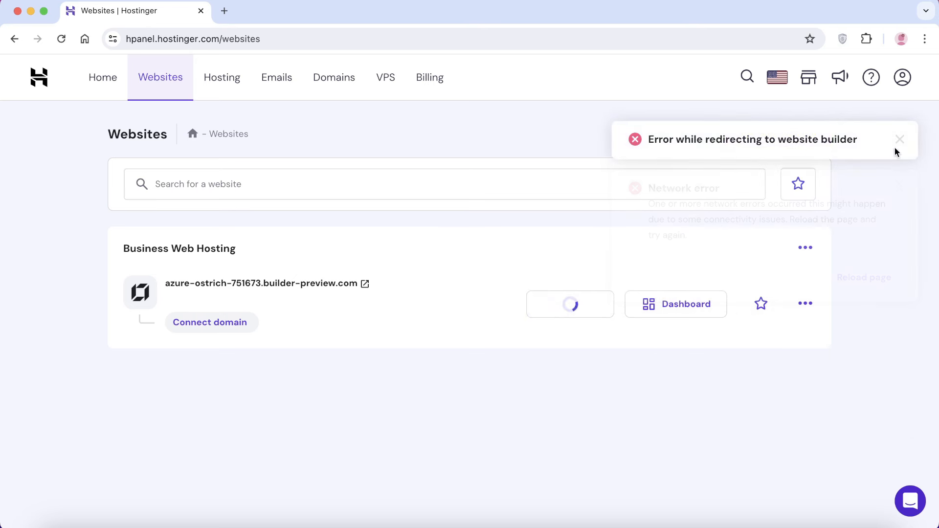
click(898, 143)
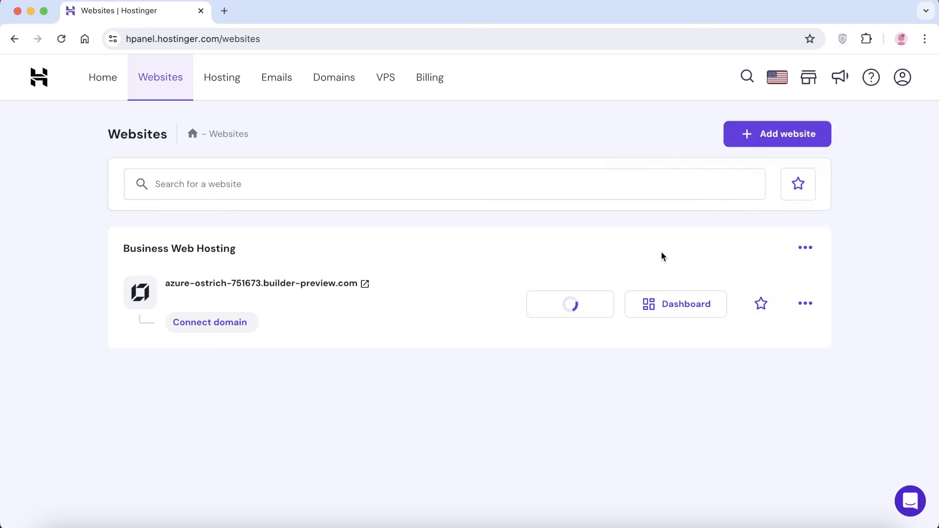